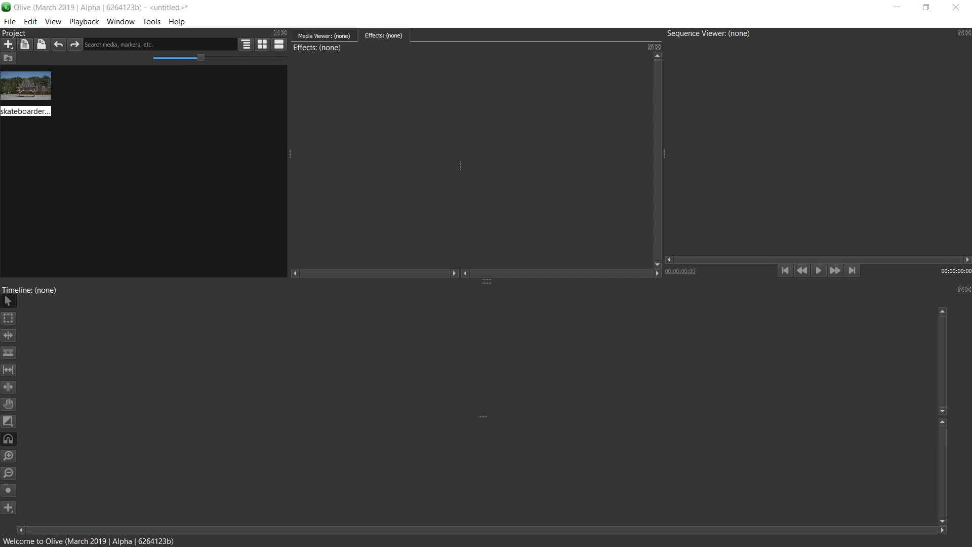
# - Enlarge the media thumbnails and place the skateboarder clip at the start of the timeline as a new sequence
pyautogui.moveTo(201, 58); pyautogui.dragTo(276, 59)
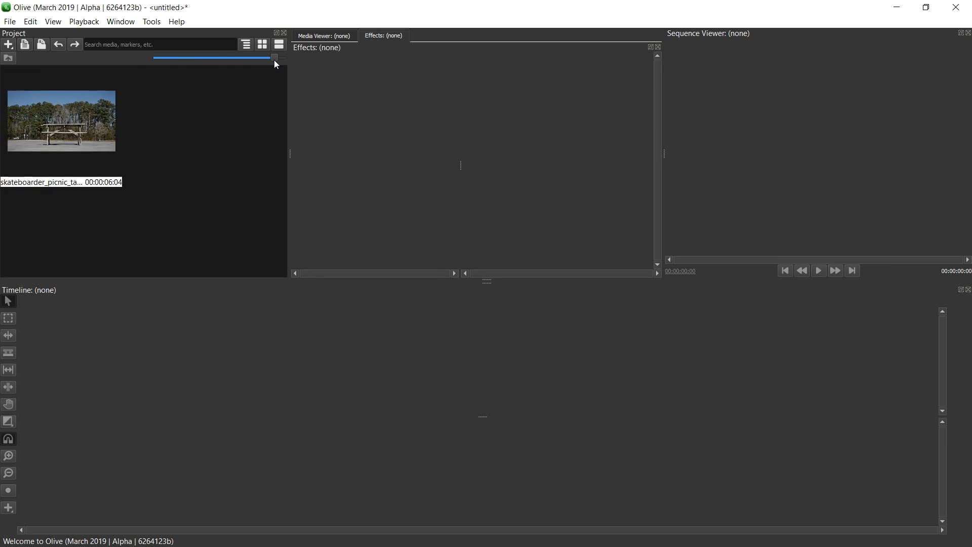
pyautogui.moveTo(93, 133); pyautogui.dragTo(226, 393)
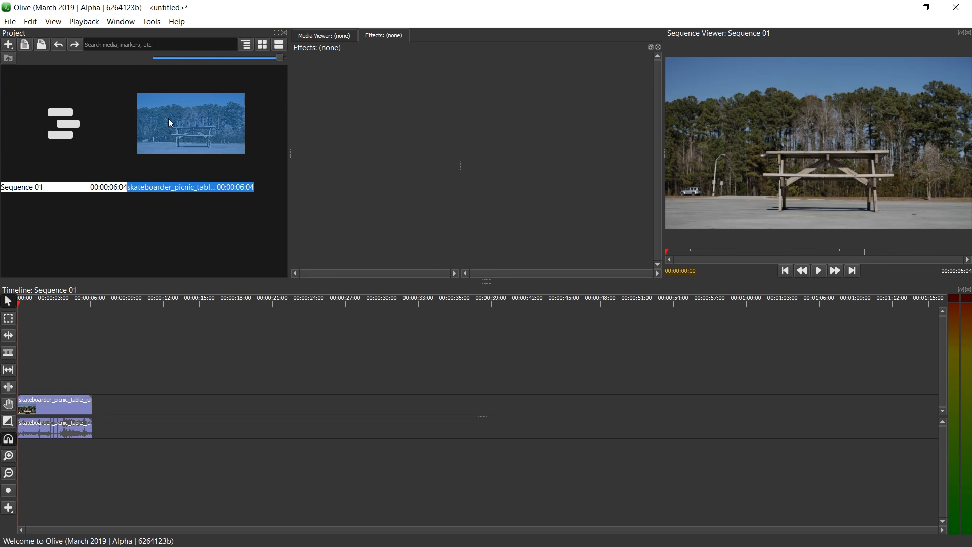
# - Play the clip at original speed from the start and again from about 3 seconds, and return the playhead to 00:00:00:09
pyautogui.scroll(6, 96, 364)
pyautogui.press('space')
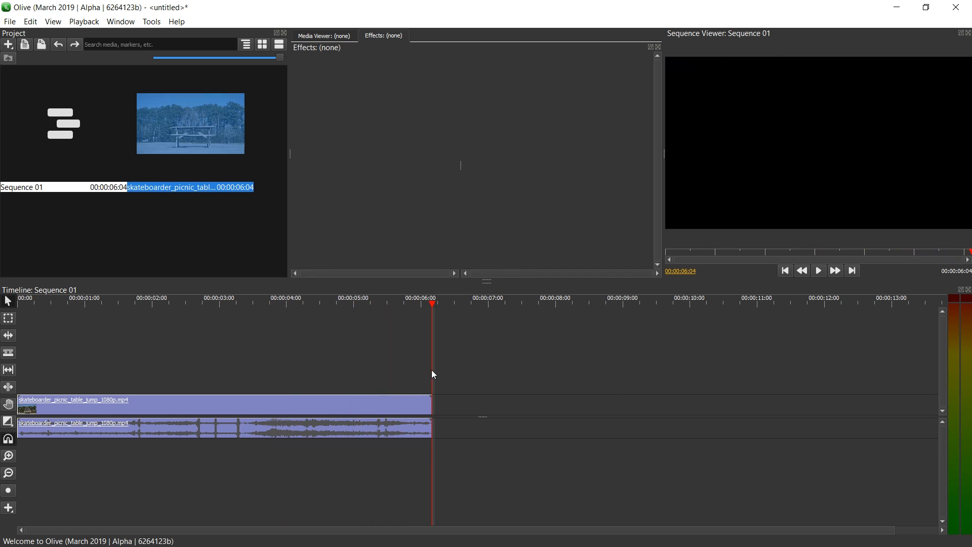
pyautogui.click(230, 301)
pyautogui.press('space')
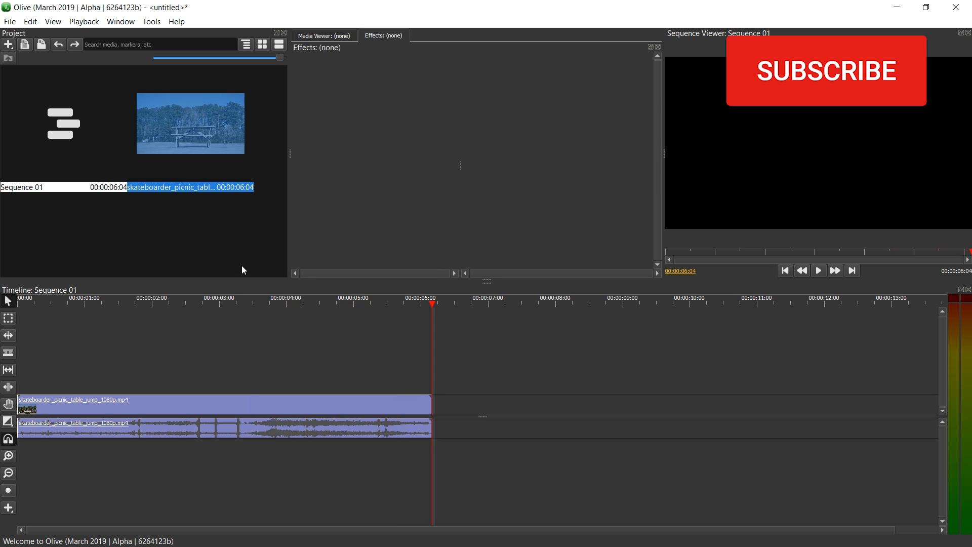
pyautogui.click(43, 301)
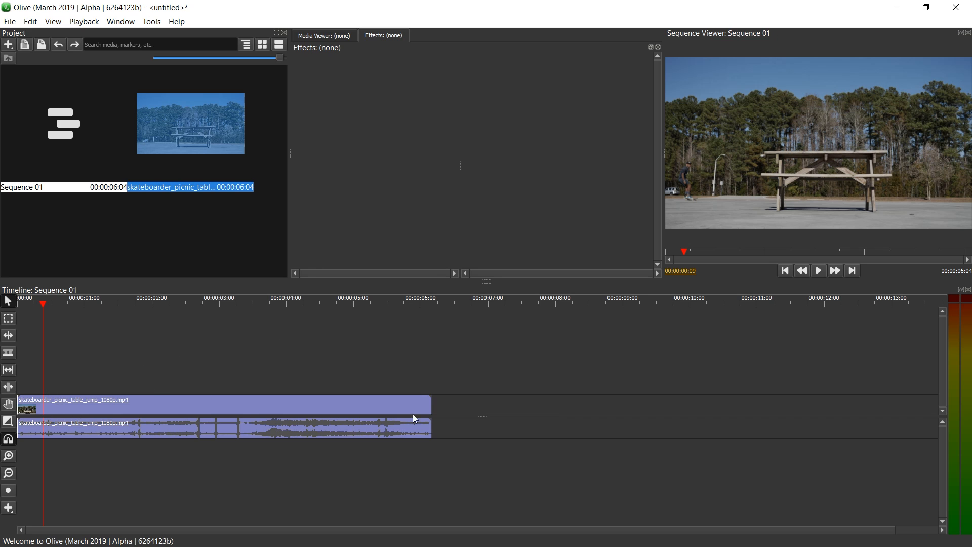
# - Open the Speed/Duration settings of the skateboarder clip in the timeline and try out different speed, frame rate and duration values
pyautogui.rightClick(207, 405)
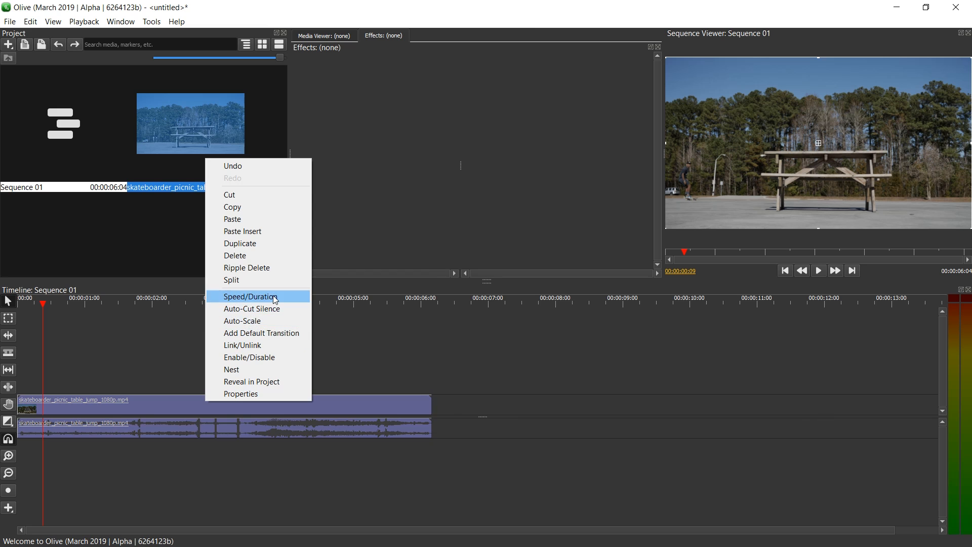
pyautogui.click(275, 299)
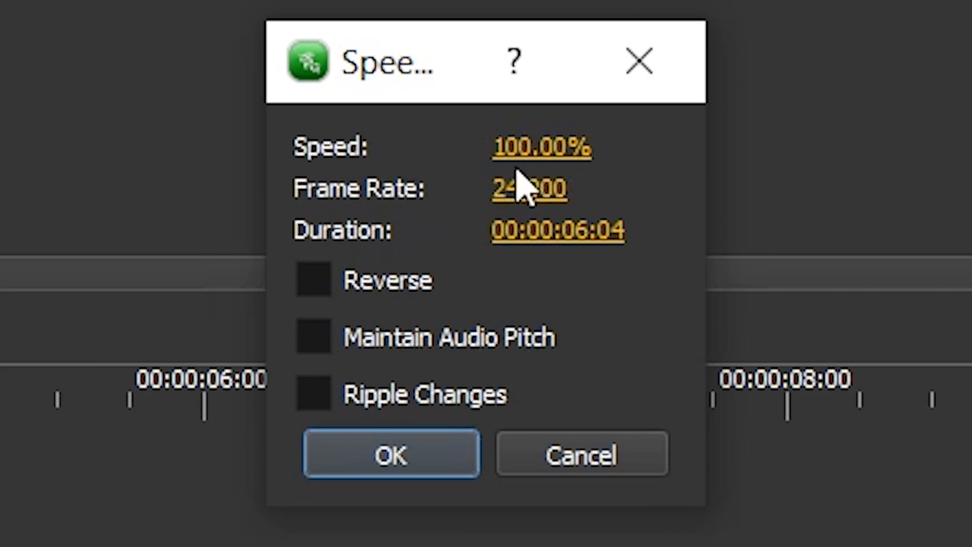
pyautogui.moveTo(547, 144); pyautogui.dragTo(512, 213)
pyautogui.moveTo(545, 183); pyautogui.dragTo(511, 183)
pyautogui.moveTo(540, 227)
pyautogui.mouseDown()
pyautogui.moveTo(579, 226)
pyautogui.moveTo(534, 226)
pyautogui.mouseUp()
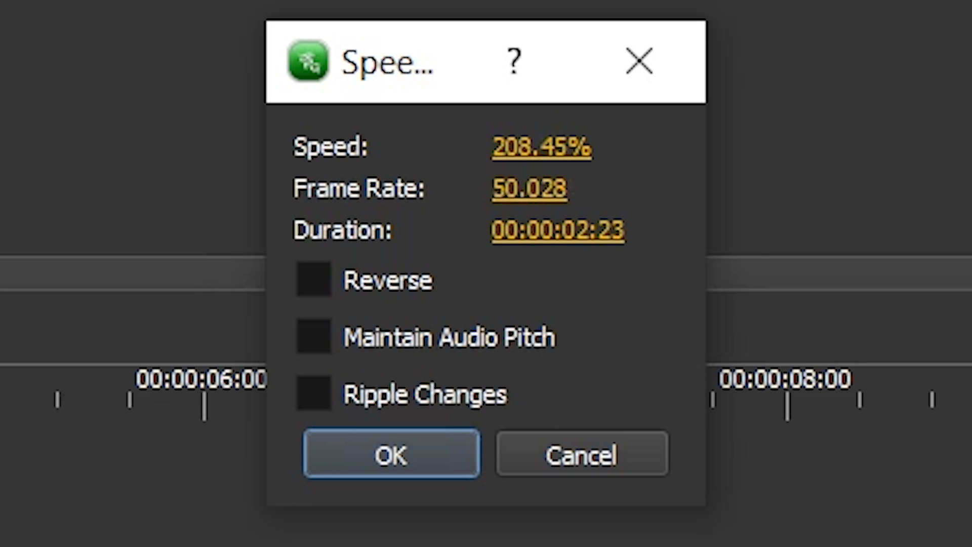
pyautogui.moveTo(551, 138); pyautogui.dragTo(573, 147)
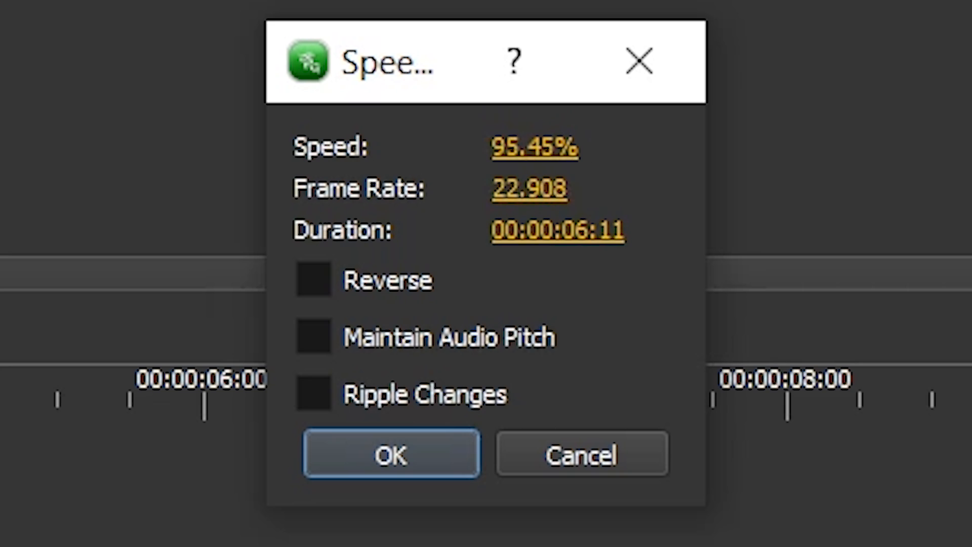
# - Set the skateboarder clip's speed to 50% and apply the change
pyautogui.click(544, 147)
pyautogui.write('7')
pyautogui.press('BackSpace')
pyautogui.write('6')
pyautogui.write('0')
pyautogui.press('Return')
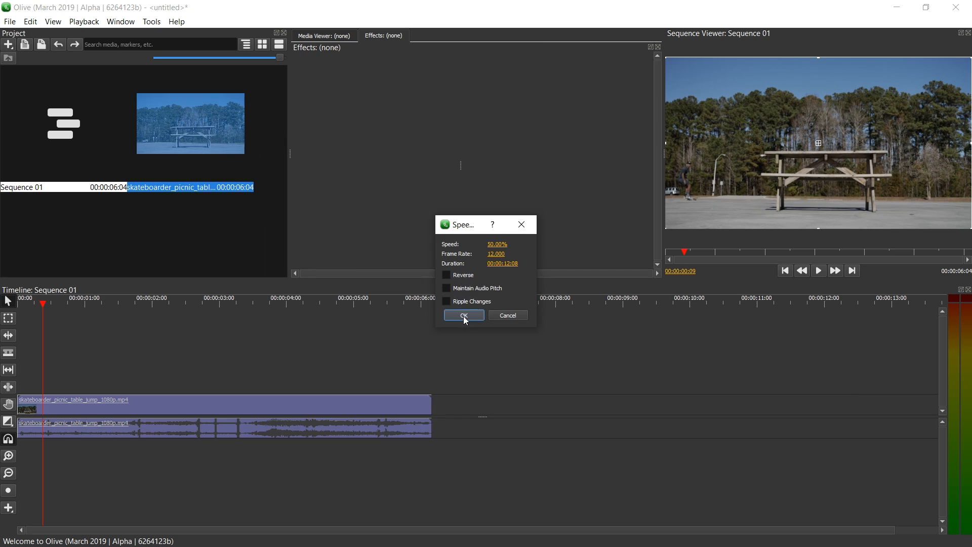
pyautogui.click(464, 315)
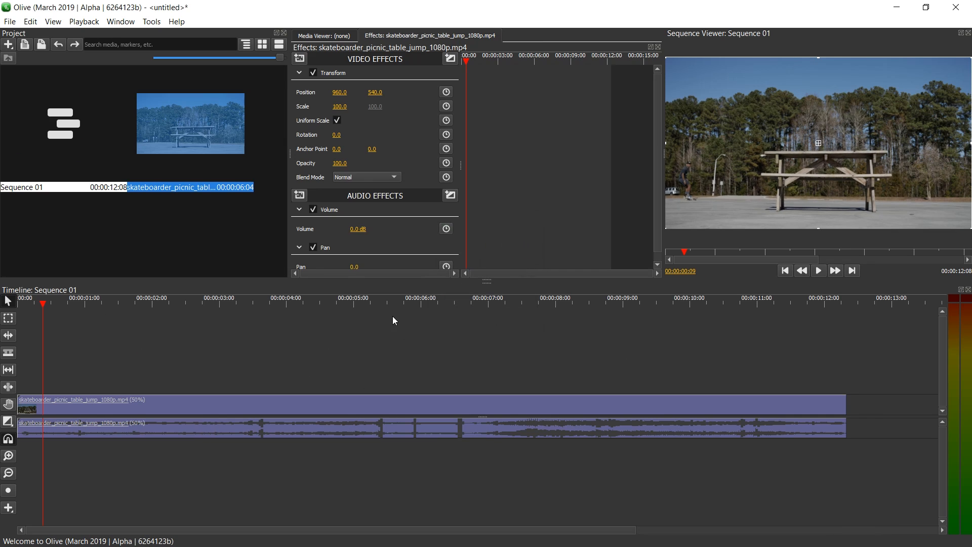
# - Play the slowed-down sequence from the start and deselect the clip
pyautogui.moveTo(96, 303); pyautogui.dragTo(16, 312)
pyautogui.press('space')
pyautogui.click(206, 331)
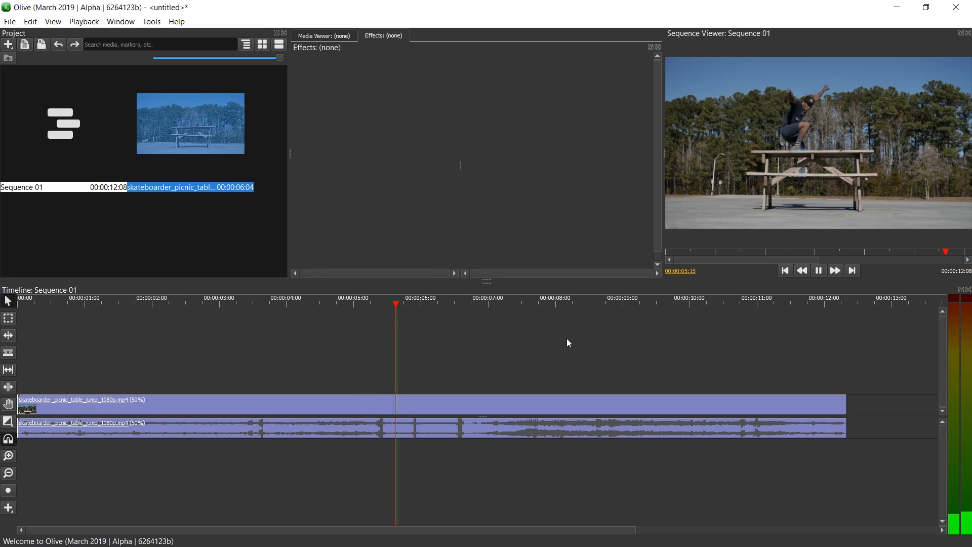
# - Enlarge the sequence viewer in both width and height
pyautogui.moveTo(663, 197); pyautogui.dragTo(456, 218)
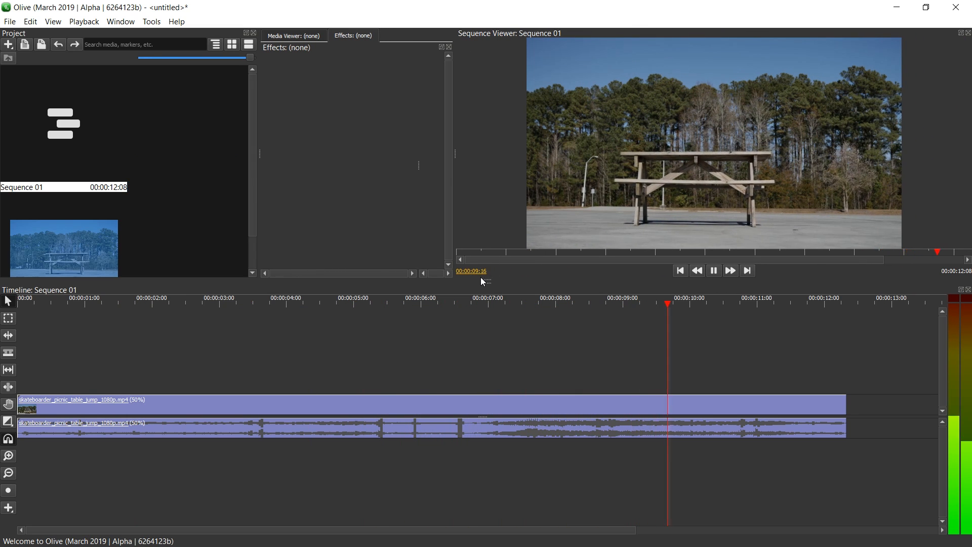
pyautogui.moveTo(483, 282); pyautogui.dragTo(487, 361)
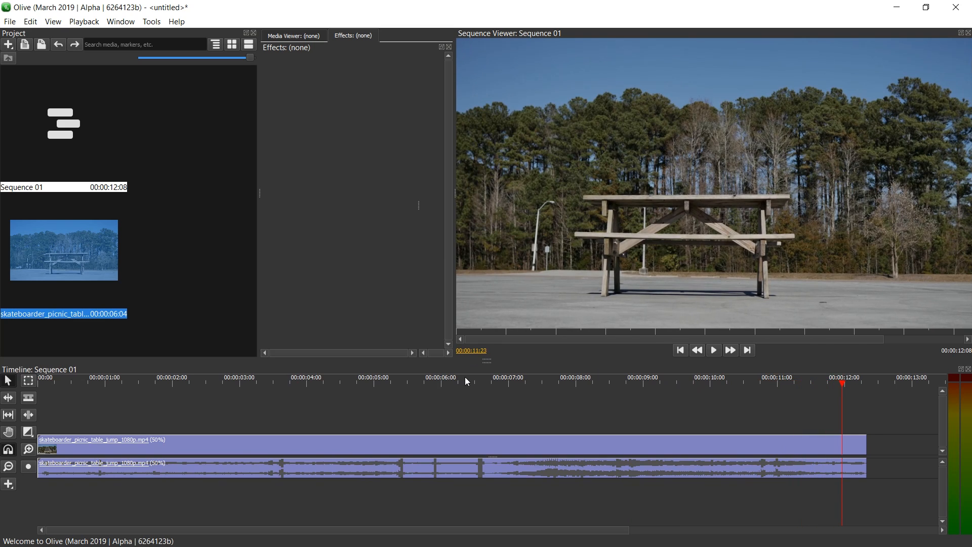
# - Enable Maintain Audio Pitch in the skateboarder clip's Speed/Duration settings and apply it
pyautogui.click(297, 463)
pyautogui.rightClick(301, 449)
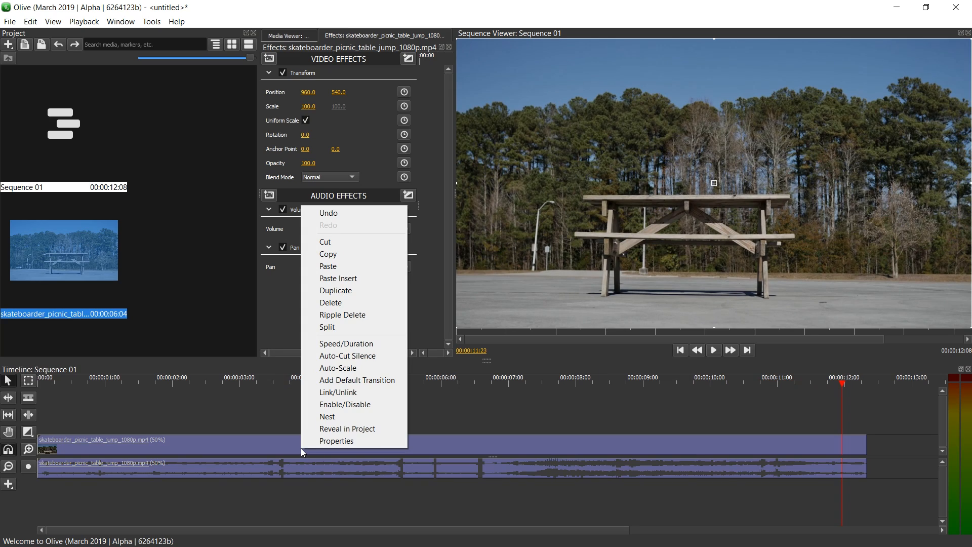
pyautogui.click(336, 344)
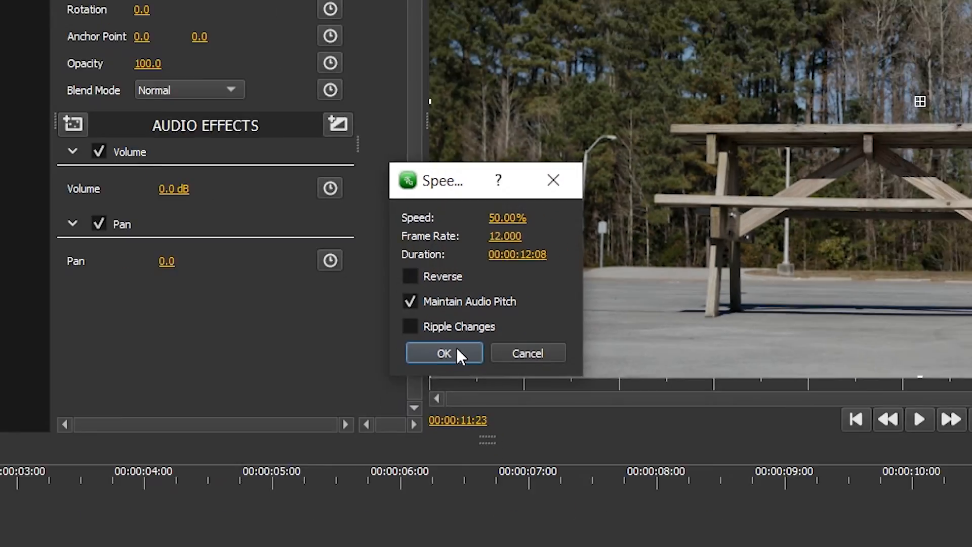
pyautogui.click(408, 461)
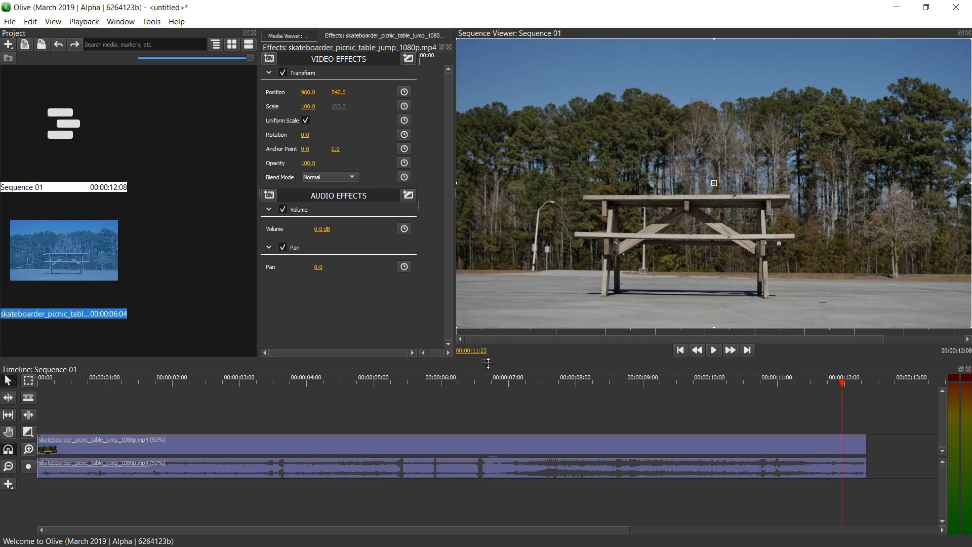
# - Play the sequence from about 5 seconds to review the pitch-maintained audio, stopping near the clip's end
pyautogui.click(383, 378)
pyautogui.press('space')
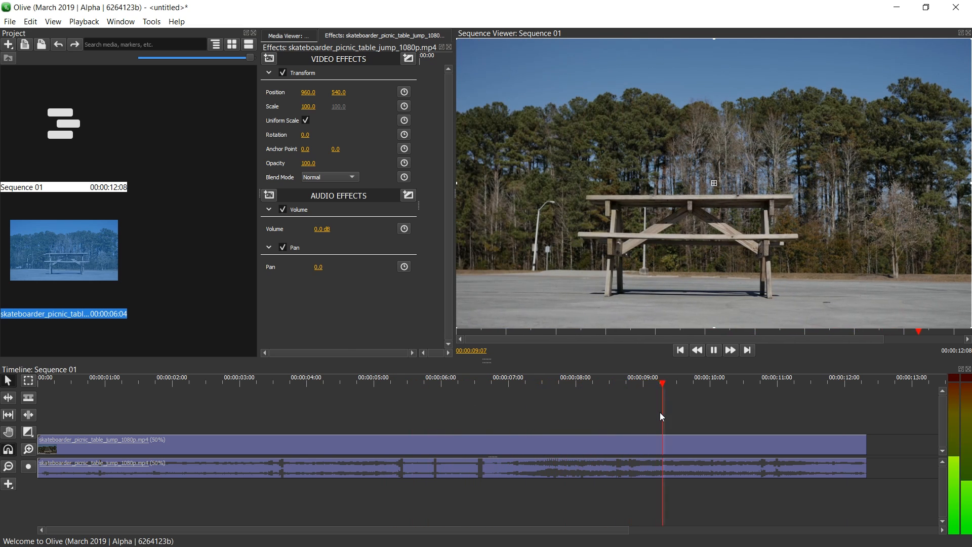
pyautogui.press('space')
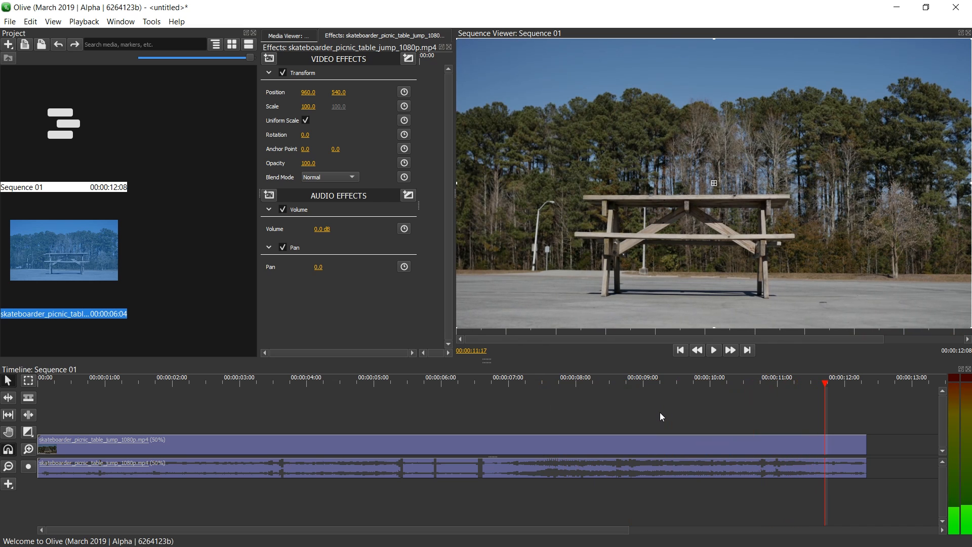
# - Set the skateboarder clip's speed to 75% and apply the change
pyautogui.rightClick(573, 444)
pyautogui.click(633, 343)
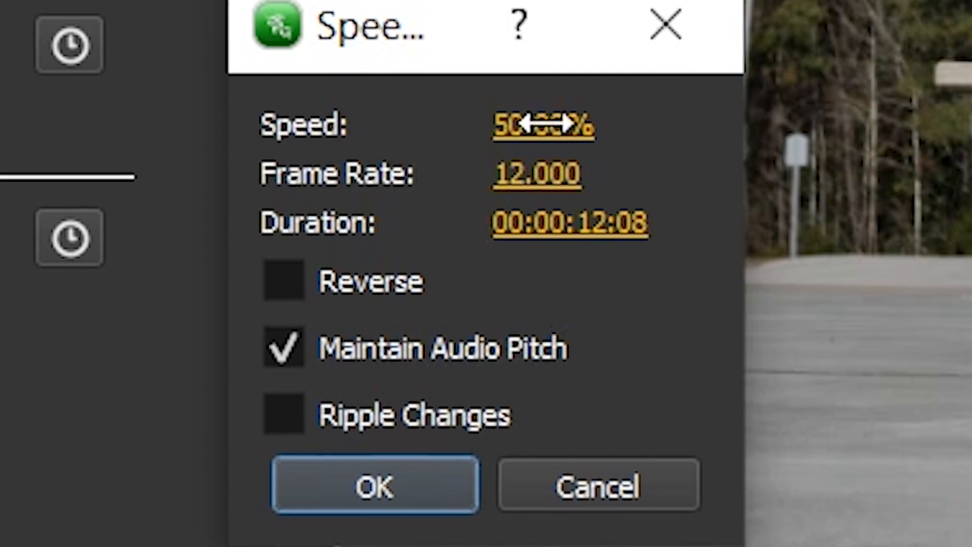
pyautogui.click(546, 126)
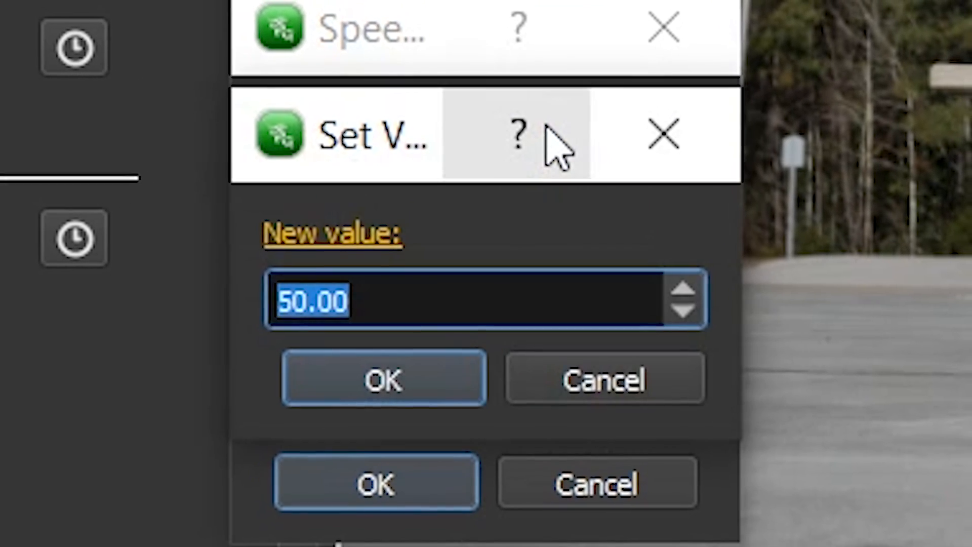
pyautogui.write('75')
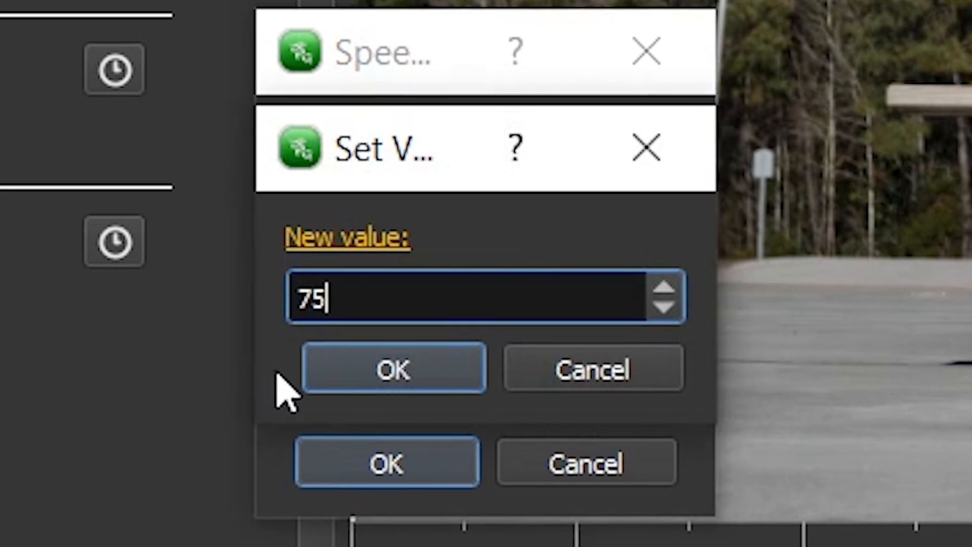
pyautogui.click(324, 378)
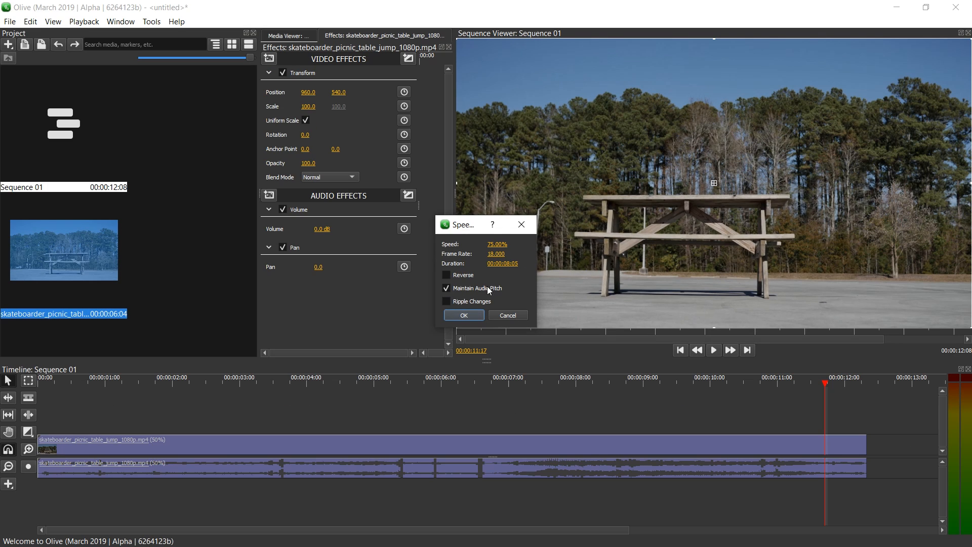
pyautogui.click(464, 315)
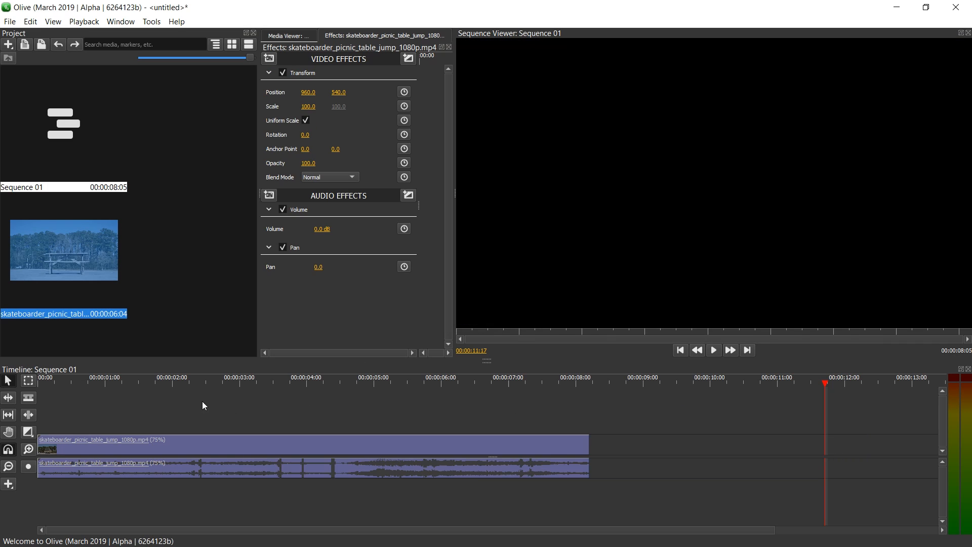
# - Play the 75% speed clip from 00:00:02:05 and again from 00:00:01:18, pausing along the way
pyautogui.click(187, 388)
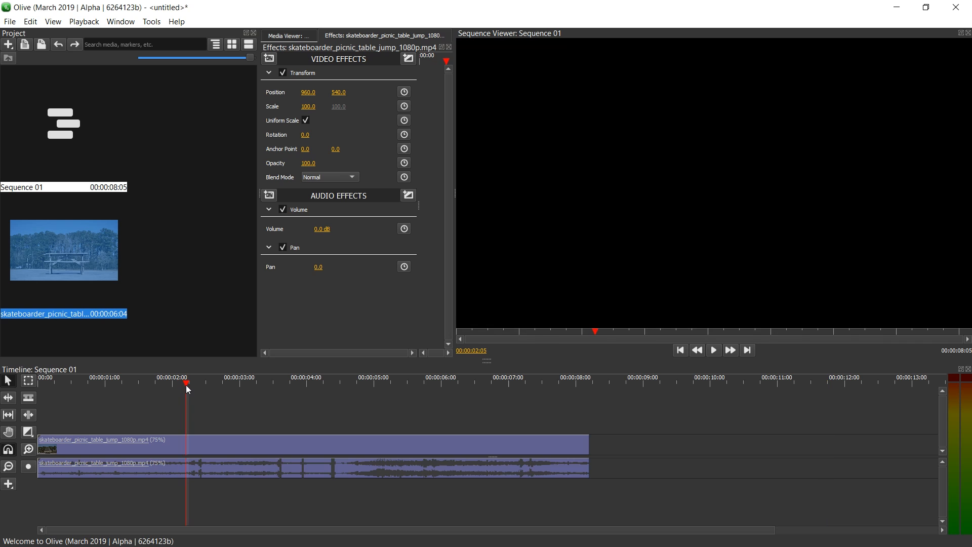
pyautogui.press('space')
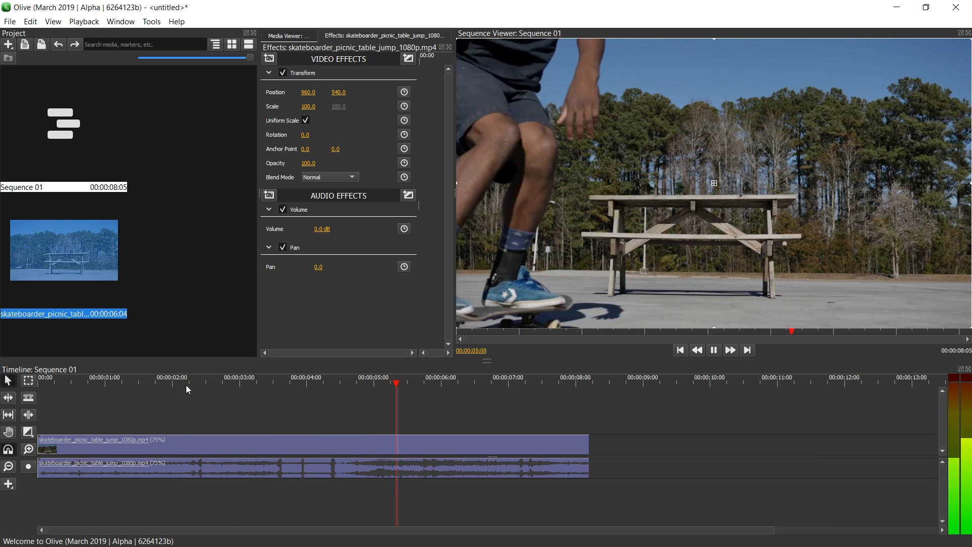
pyautogui.press('space')
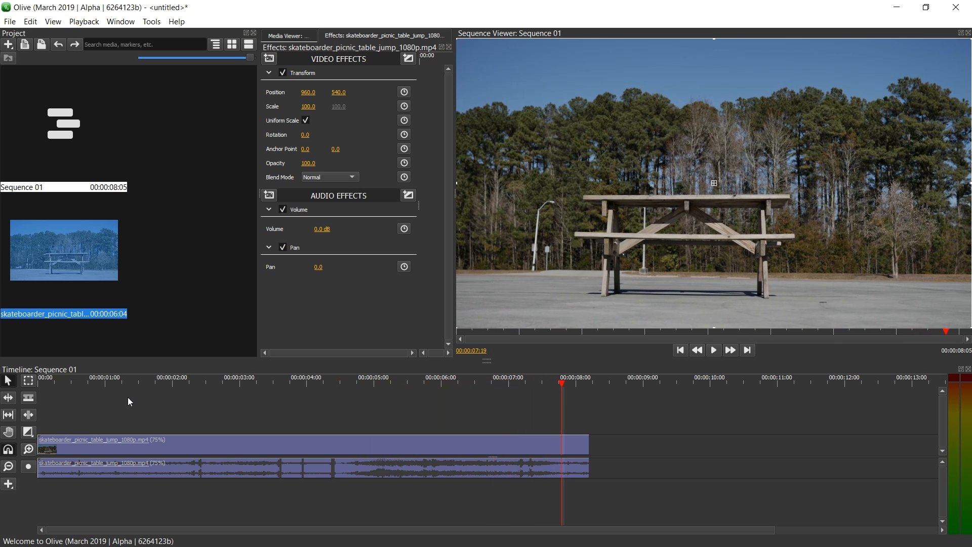
pyautogui.click(156, 382)
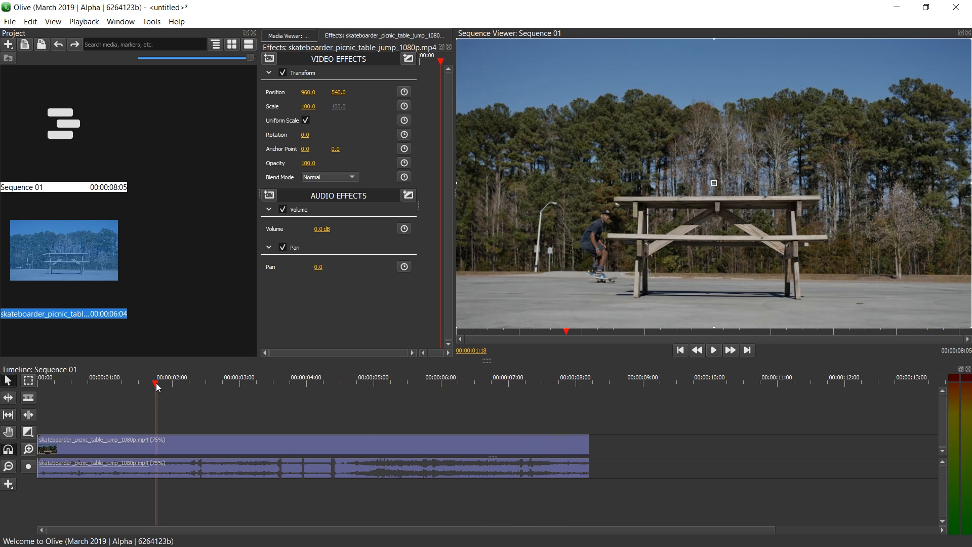
pyautogui.press('space')
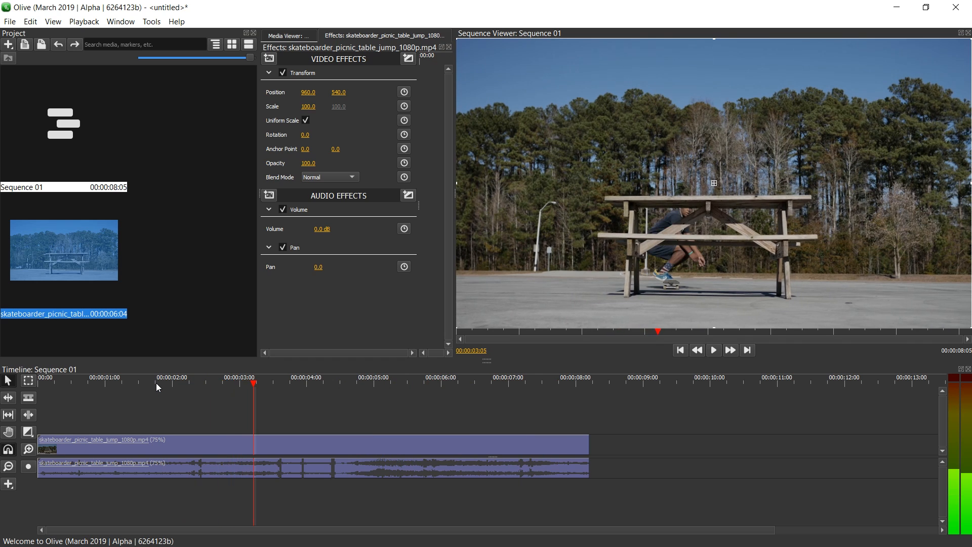
pyautogui.press('space')
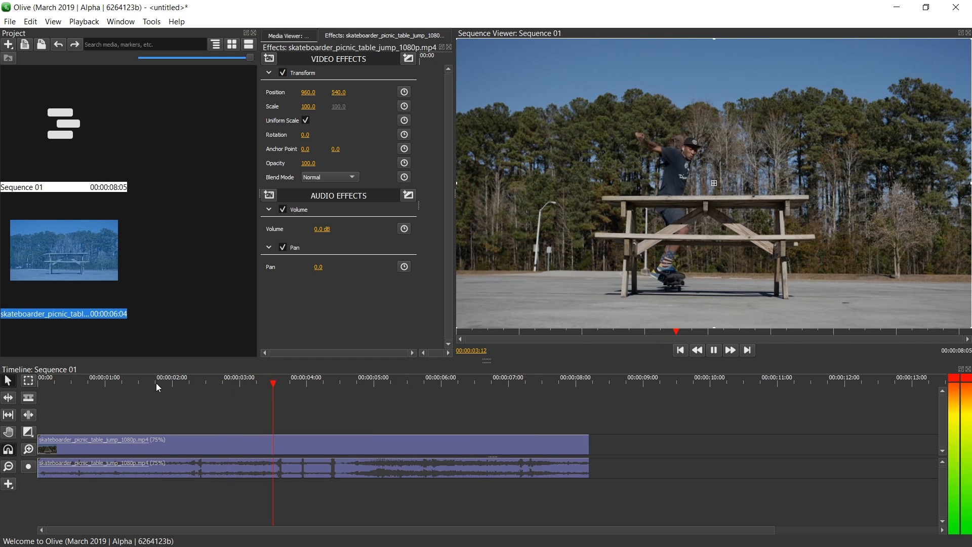
pyautogui.press('space')
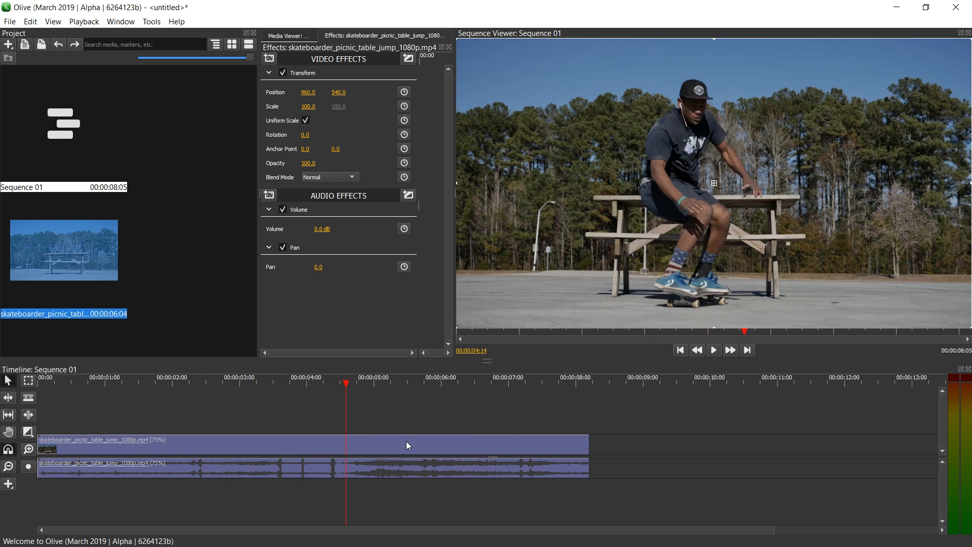
# - Set the skateboarder clip's speed to 90% and apply the change
pyautogui.rightClick(406, 442)
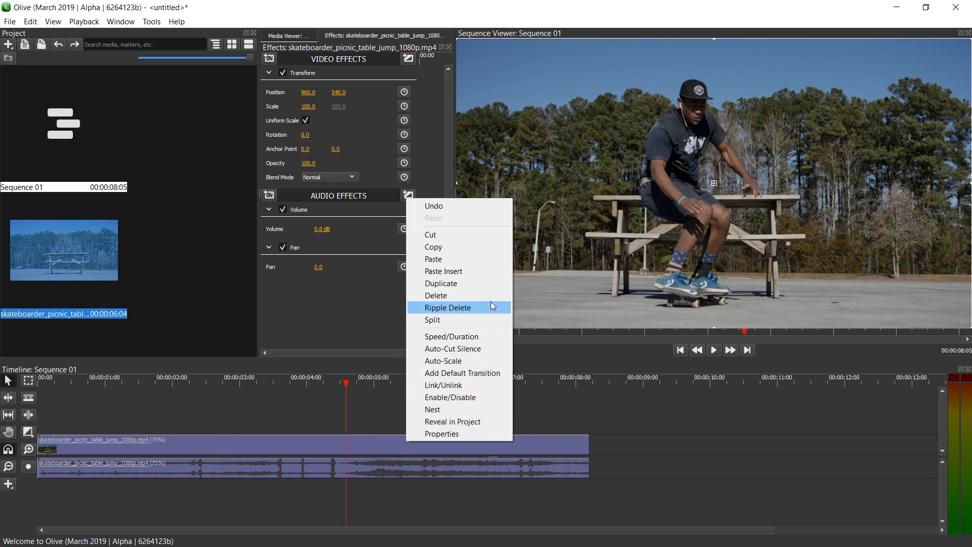
pyautogui.click(466, 336)
pyautogui.click(498, 244)
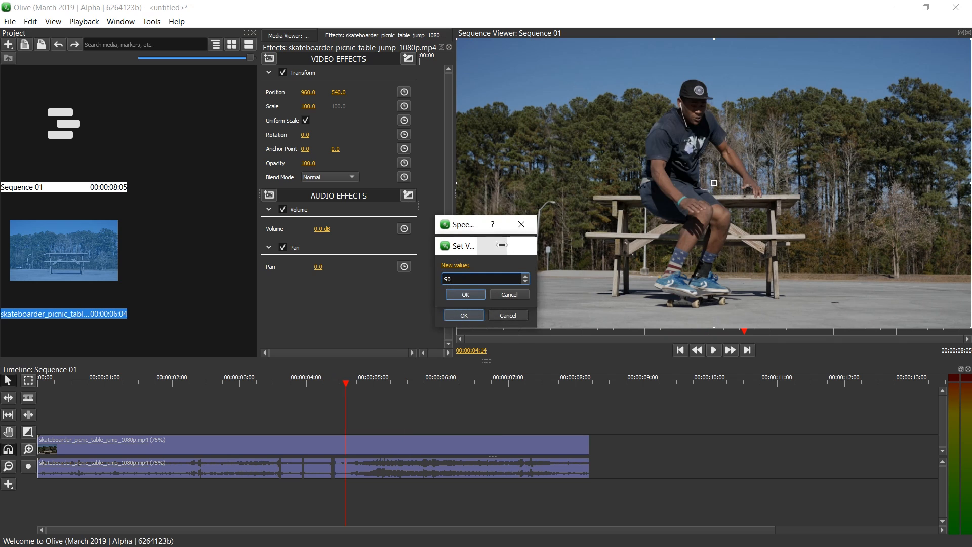
pyautogui.click(465, 295)
pyautogui.click(464, 315)
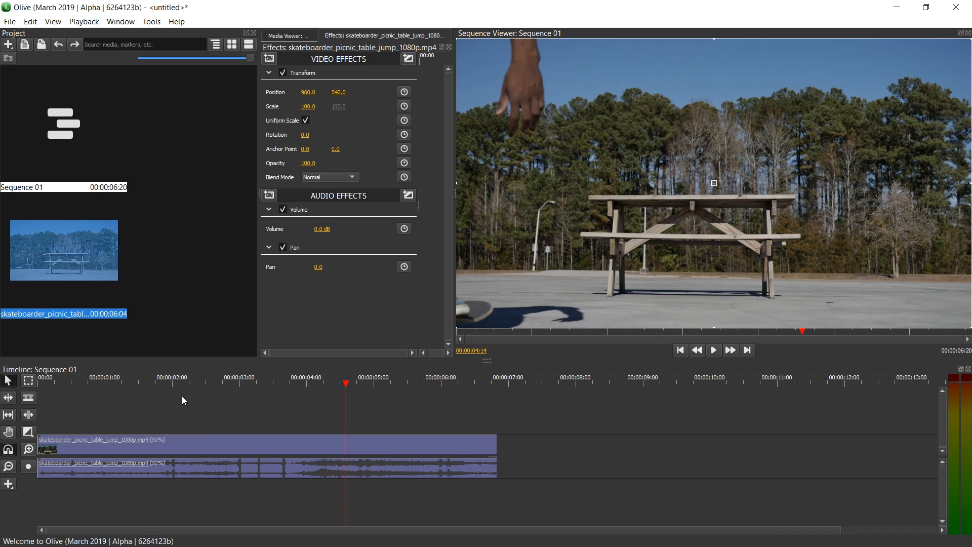
# - Play the 90% speed clip from about 2 seconds in the sequence
pyautogui.click(186, 382)
pyautogui.press('space')
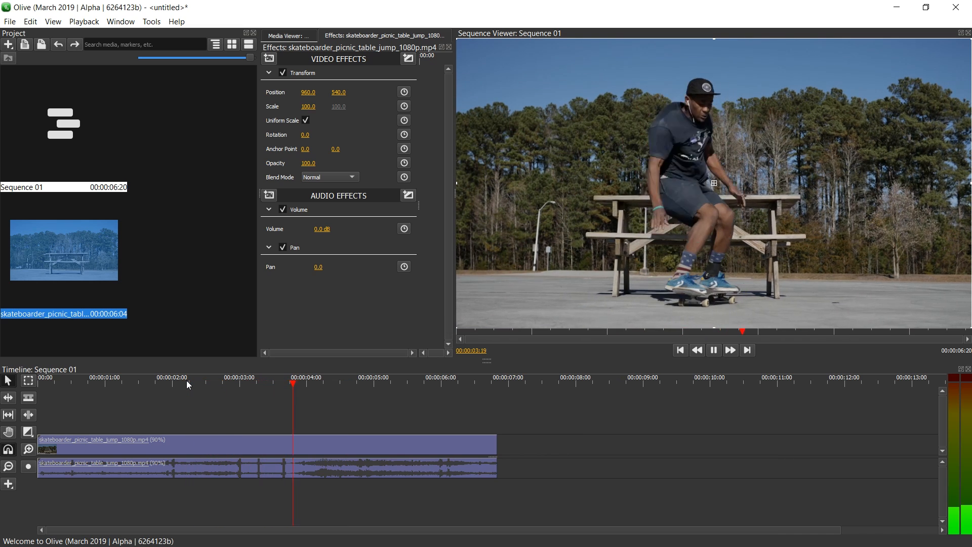
# - Pause the 90% speed clip just past 5 seconds and resume its playback
pyautogui.press('space')
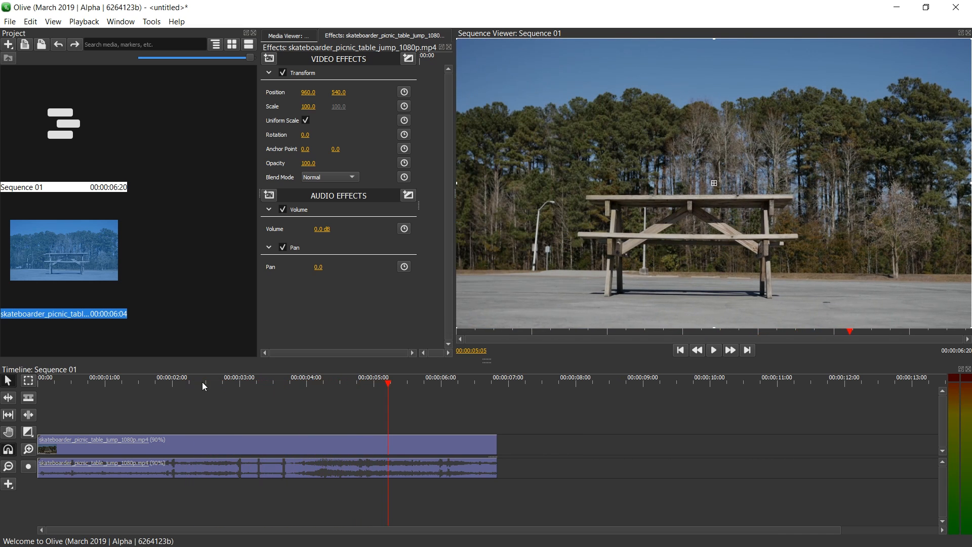
pyautogui.press('space')
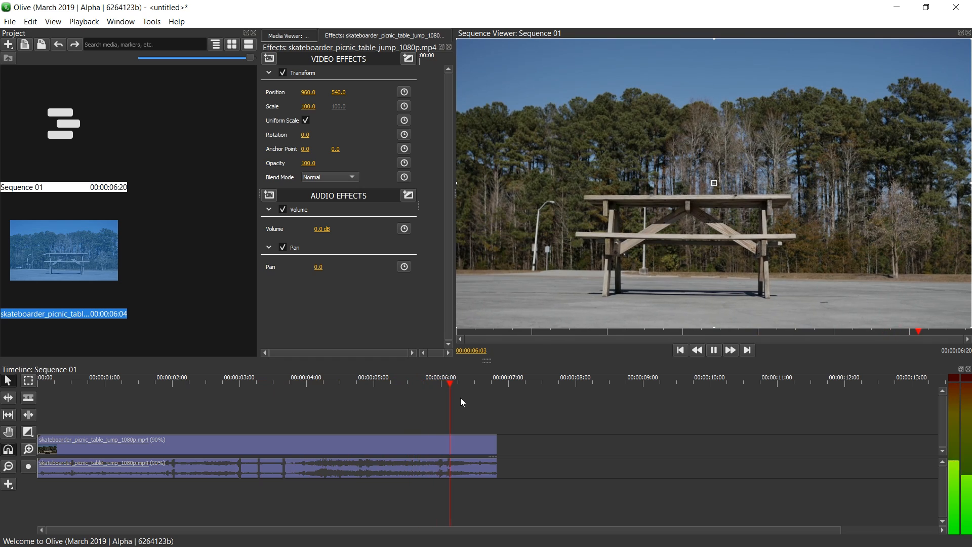
# - Set the skateboarder clip's speed to 85% with Maintain Audio Pitch turned off and apply the change
pyautogui.rightClick(296, 445)
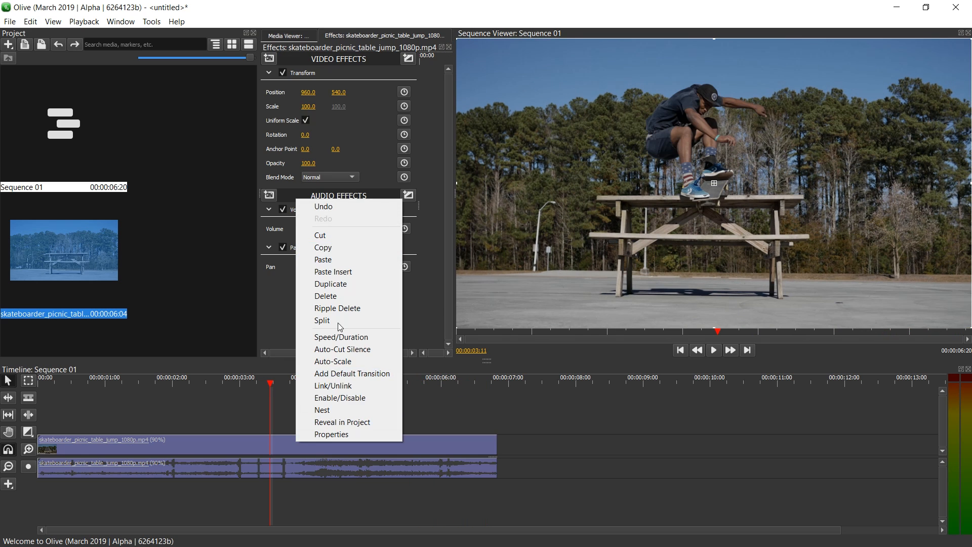
pyautogui.click(339, 339)
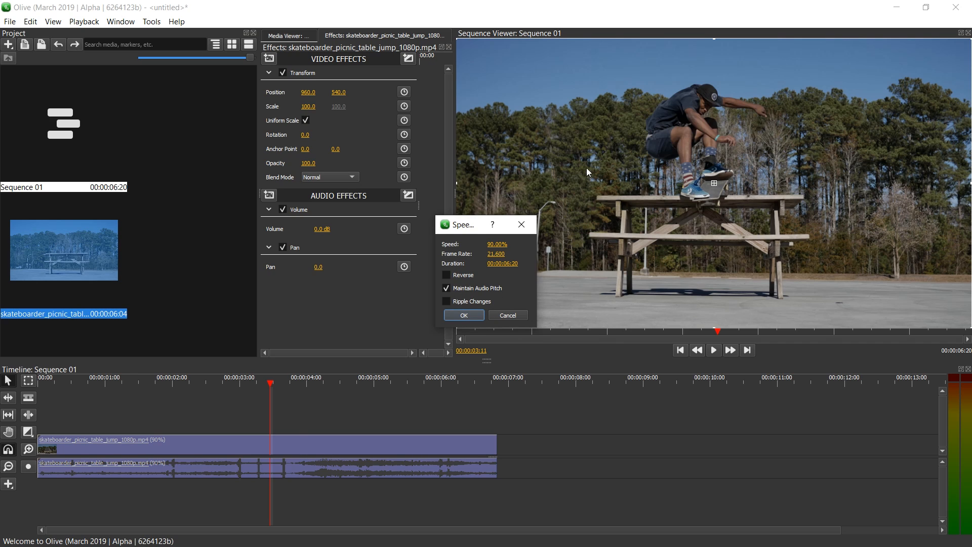
pyautogui.click(505, 243)
pyautogui.write('85')
pyautogui.press('Return')
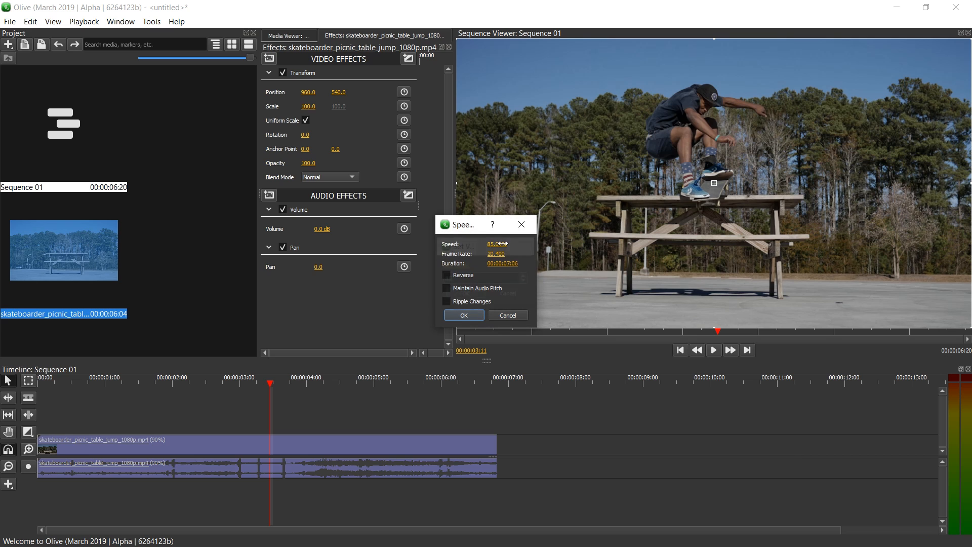
pyautogui.click(481, 314)
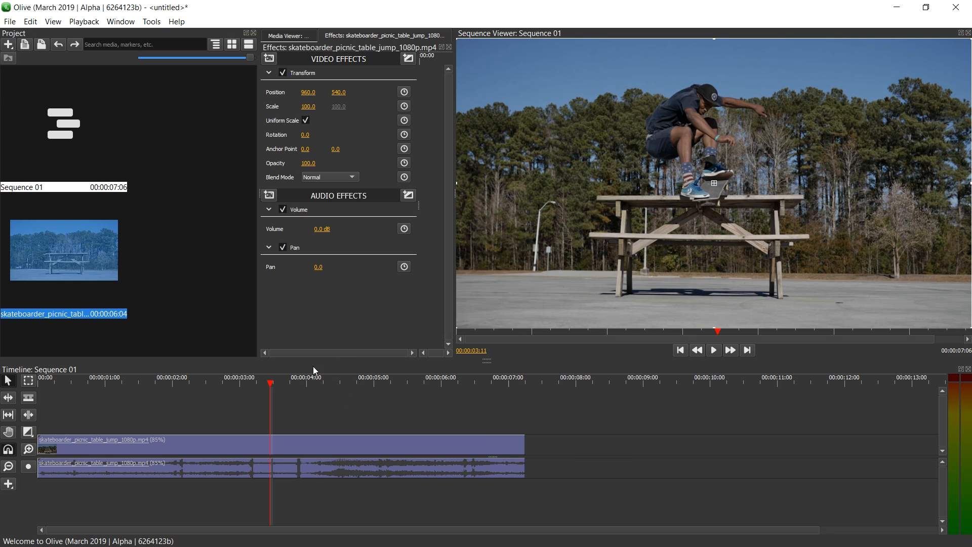
# - Play the 85% speed clip from about 3 seconds and again from about 6 seconds
pyautogui.click(241, 376)
pyautogui.press('space')
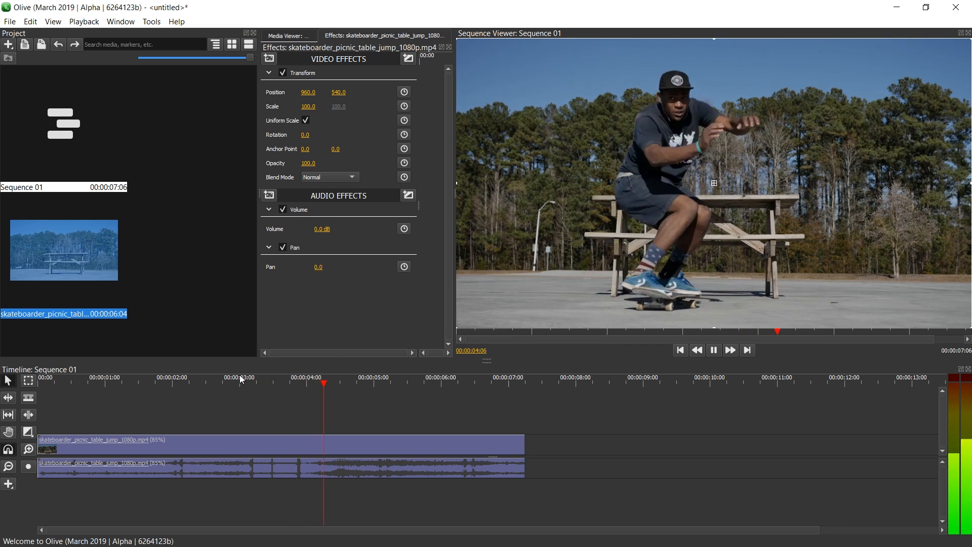
pyautogui.click(434, 381)
pyautogui.press('space')
pyautogui.press('space')
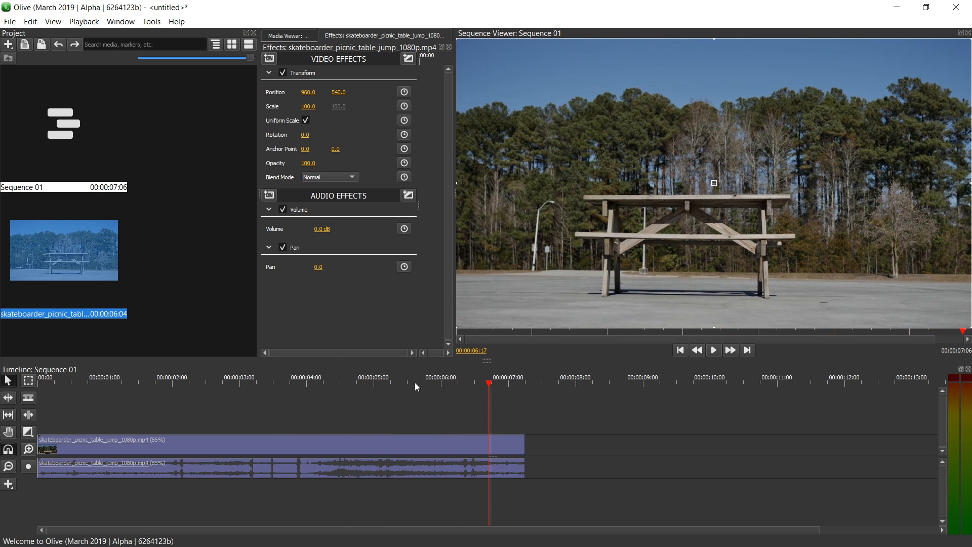
# - Set the skateboarder clip's speed to 25% and apply the change
pyautogui.rightClick(327, 442)
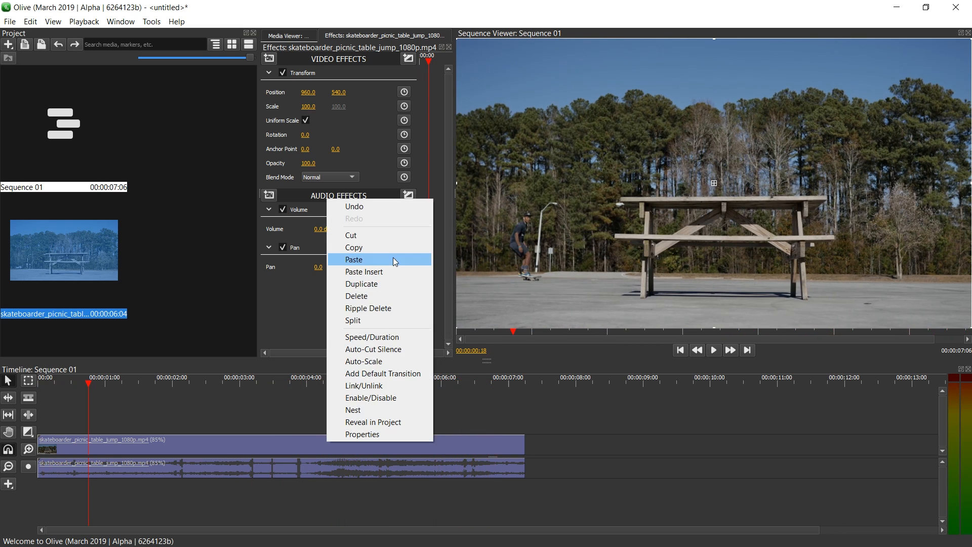
pyautogui.click(354, 337)
pyautogui.click(496, 244)
pyautogui.write('25')
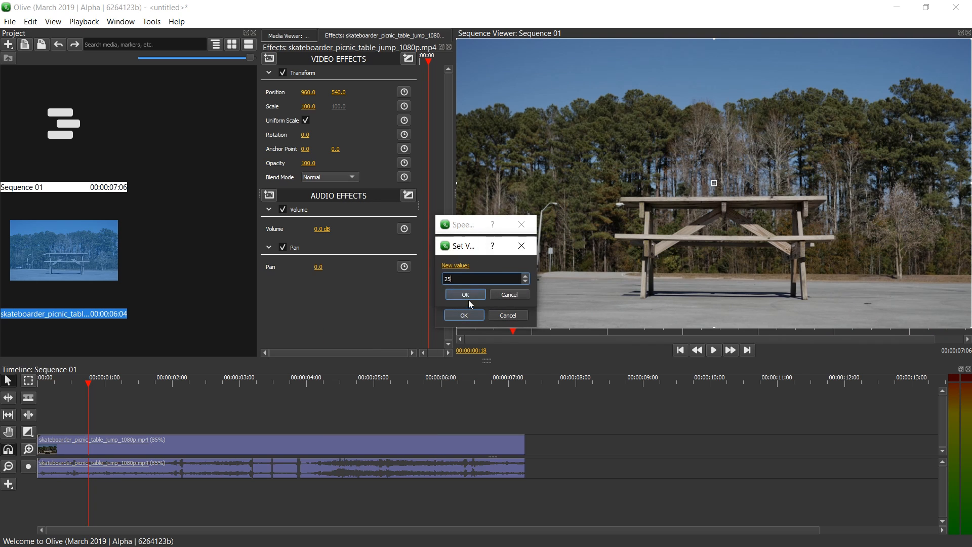
pyautogui.click(461, 296)
pyautogui.click(465, 316)
# - Play the 25% speed clip from about 6 seconds and again from about 00:00:07:12, pausing at the end
pyautogui.scroll(-3, 253, 410)
pyautogui.click(171, 380)
pyautogui.press('space')
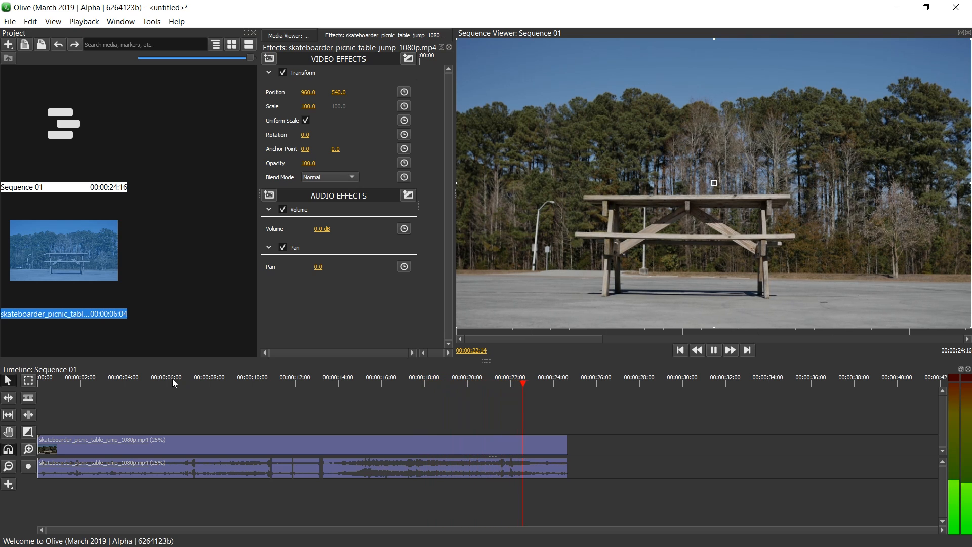
pyautogui.click(200, 382)
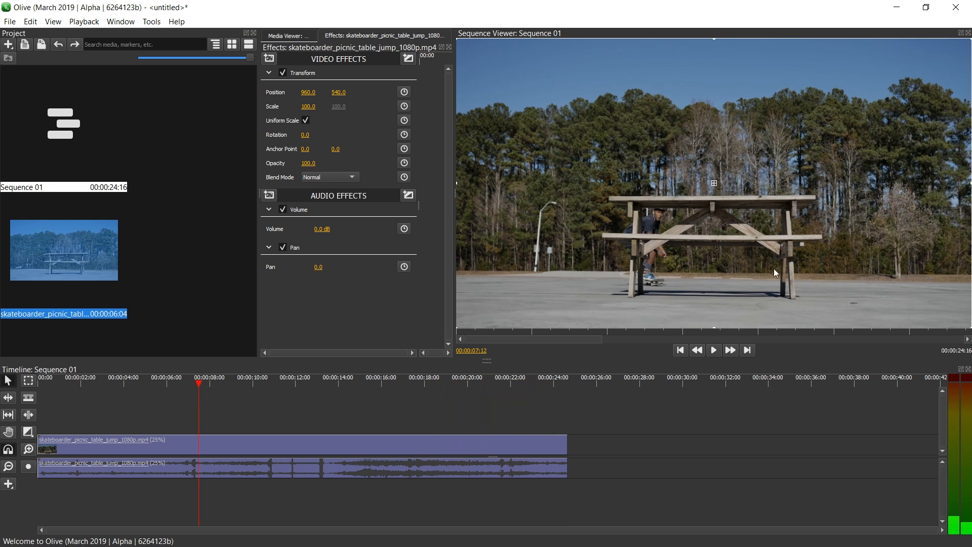
pyautogui.press('space')
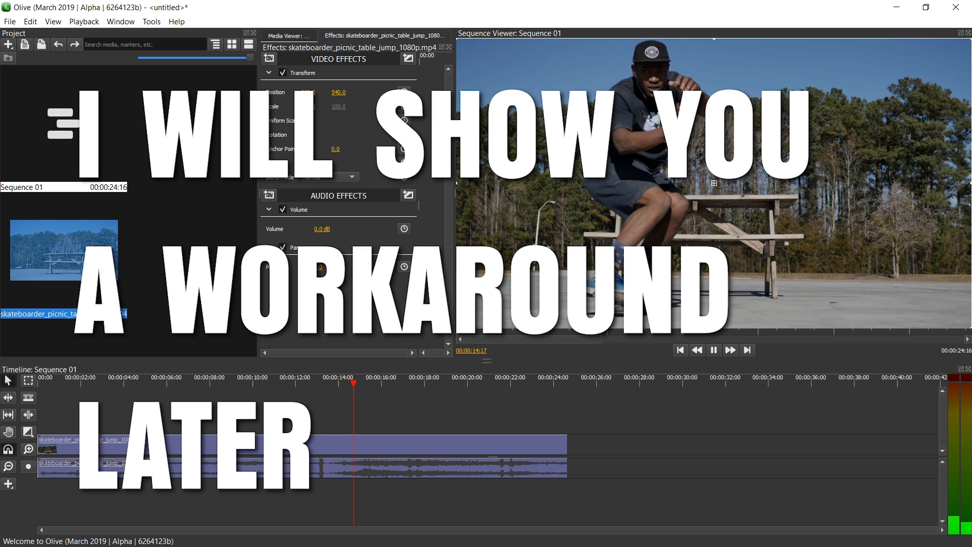
pyautogui.press('space')
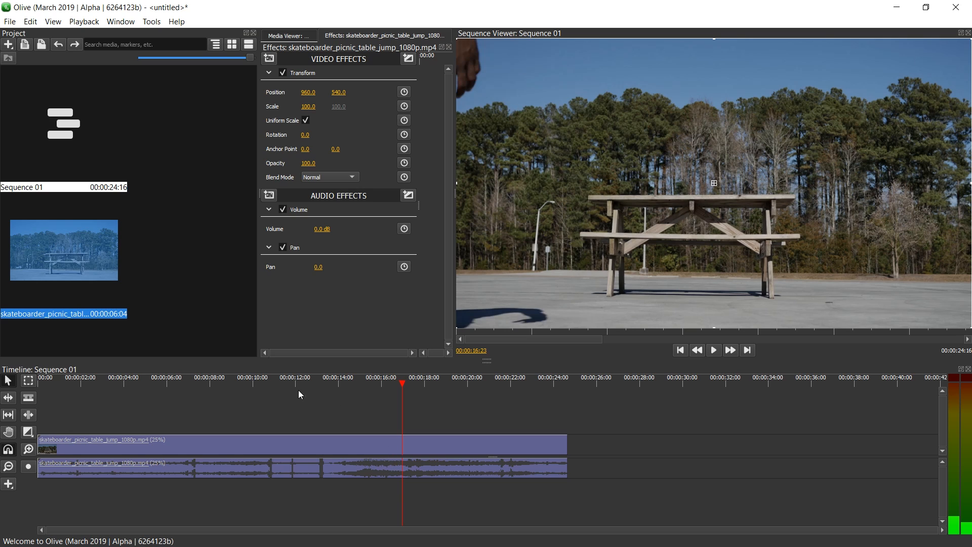
# - Set the skateboarder clip to 50% speed with Reverse enabled, apply the change and play it from the start
pyautogui.rightClick(387, 464)
pyautogui.click(475, 278)
pyautogui.click(496, 244)
pyautogui.write('50')
pyautogui.press('Return')
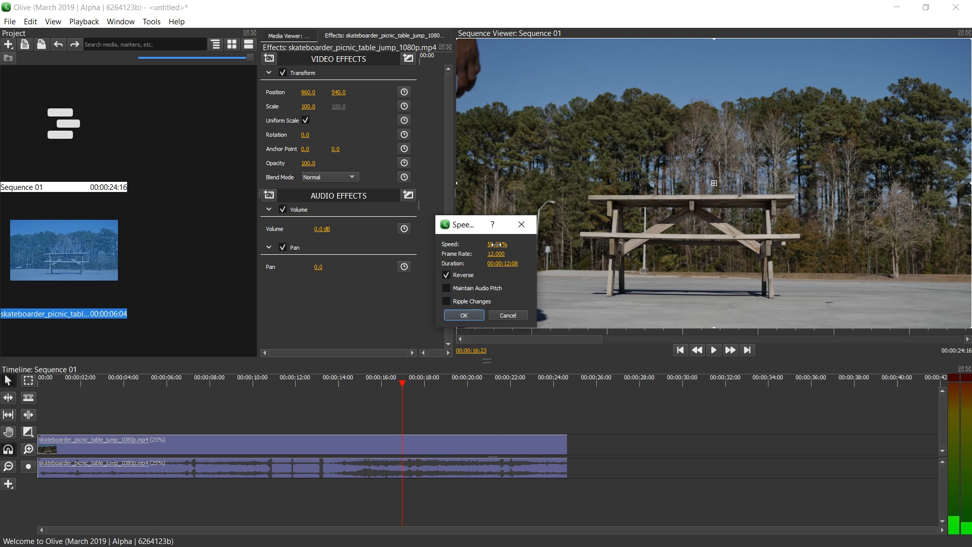
pyautogui.click(483, 315)
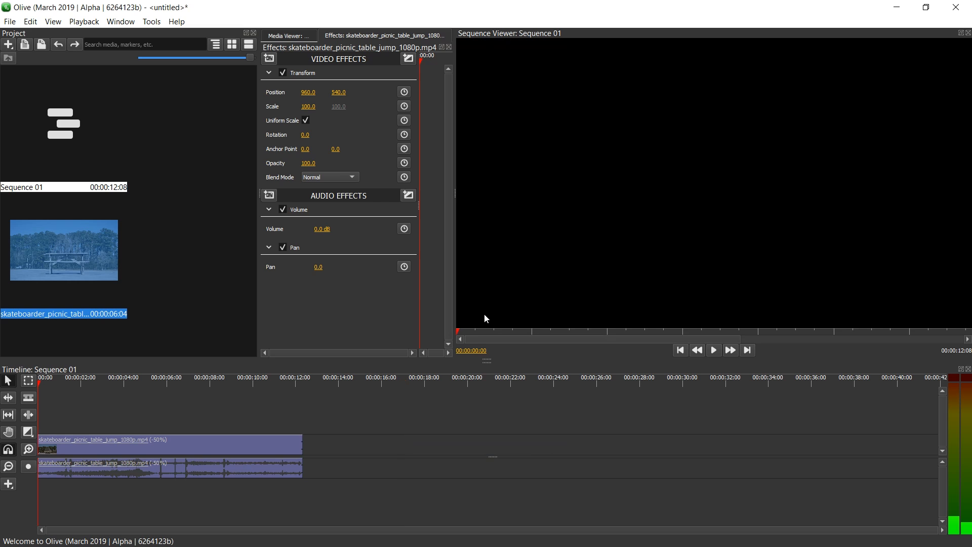
pyautogui.press('space')
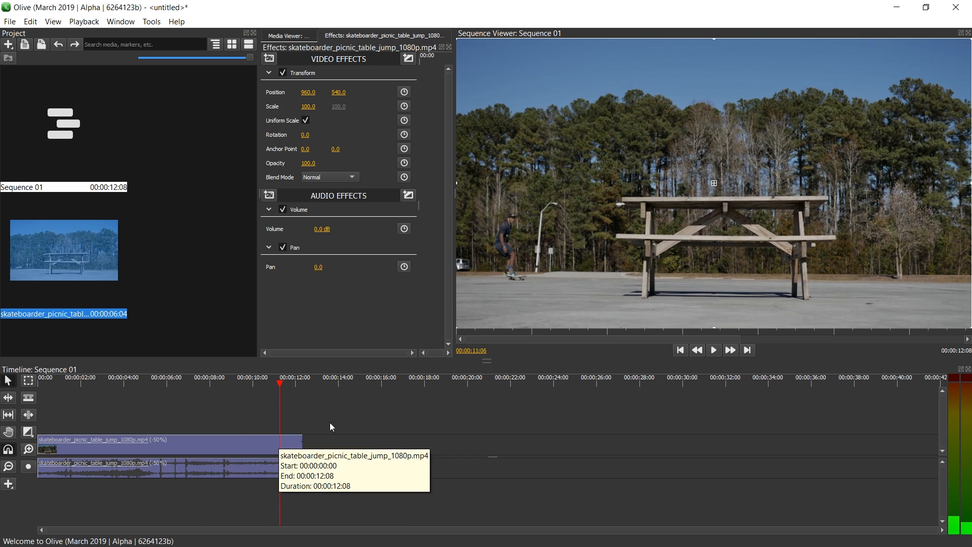
# - Turn off Reverse for the skateboarder clip and apply the change
pyautogui.rightClick(233, 446)
pyautogui.click(293, 343)
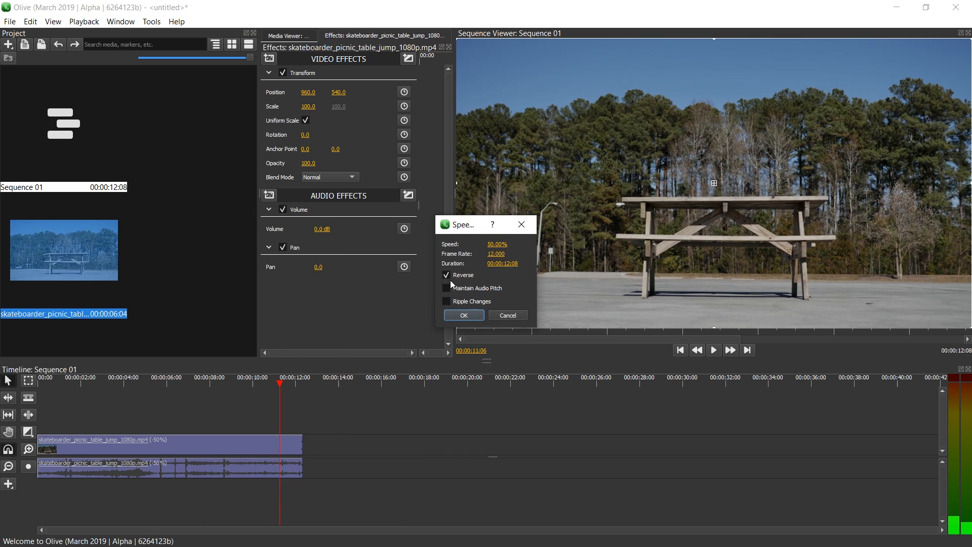
pyautogui.click(464, 315)
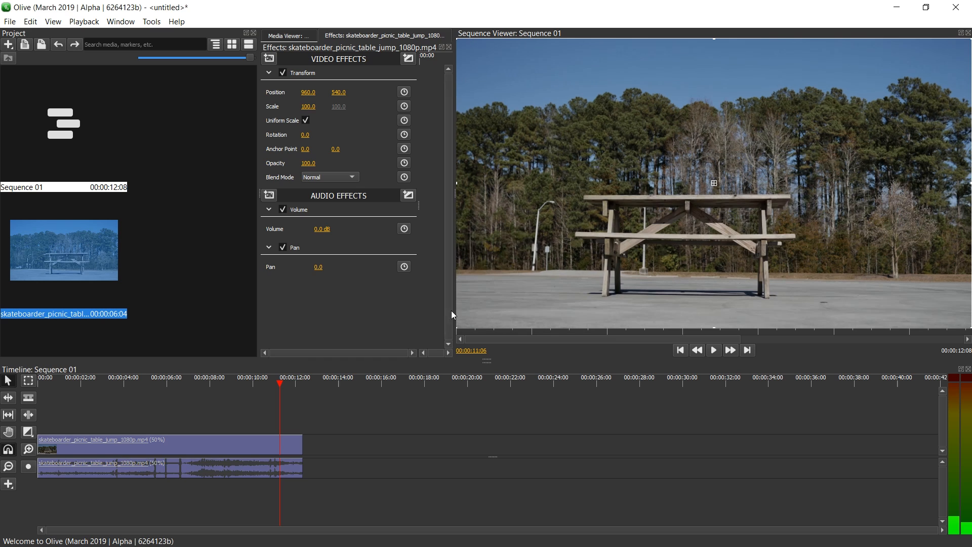
pyautogui.rightClick(245, 448)
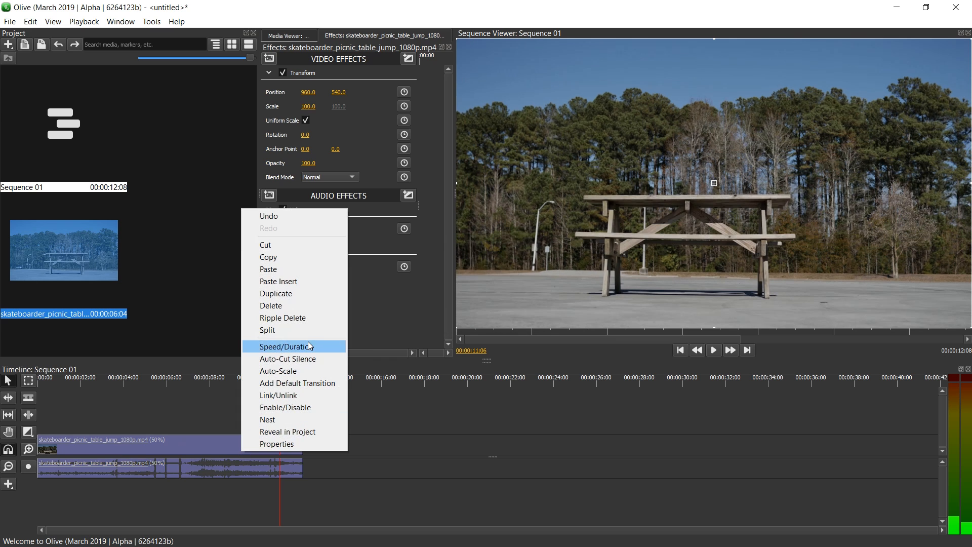
pyautogui.click(308, 343)
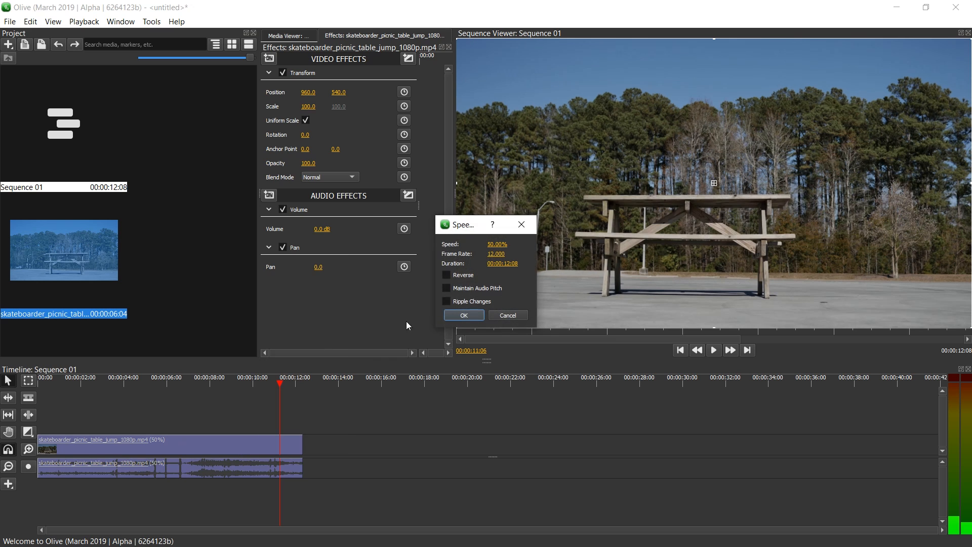
pyautogui.click(509, 315)
# - Play the forward 50% speed clip from about 5 seconds and pause it after the jump
pyautogui.click(153, 385)
pyautogui.press('space')
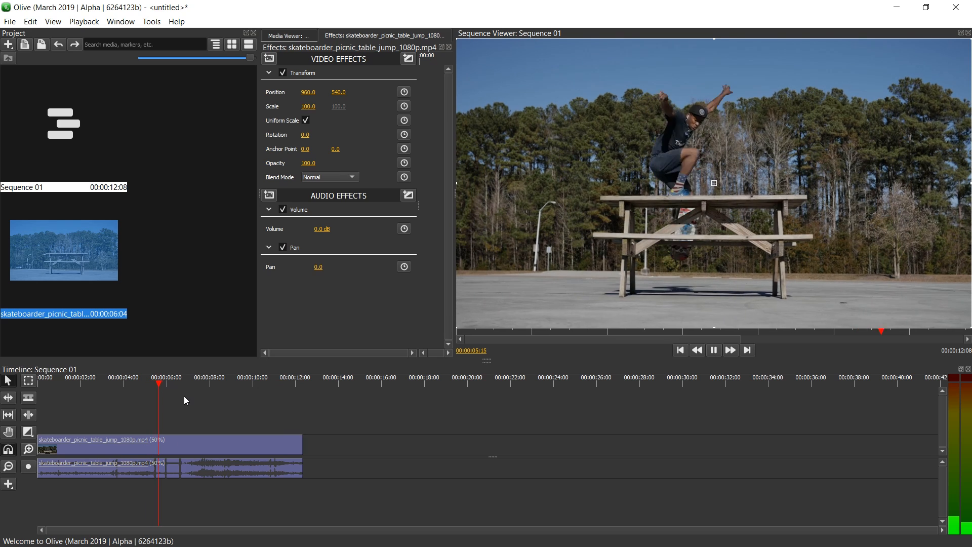
pyautogui.press('space')
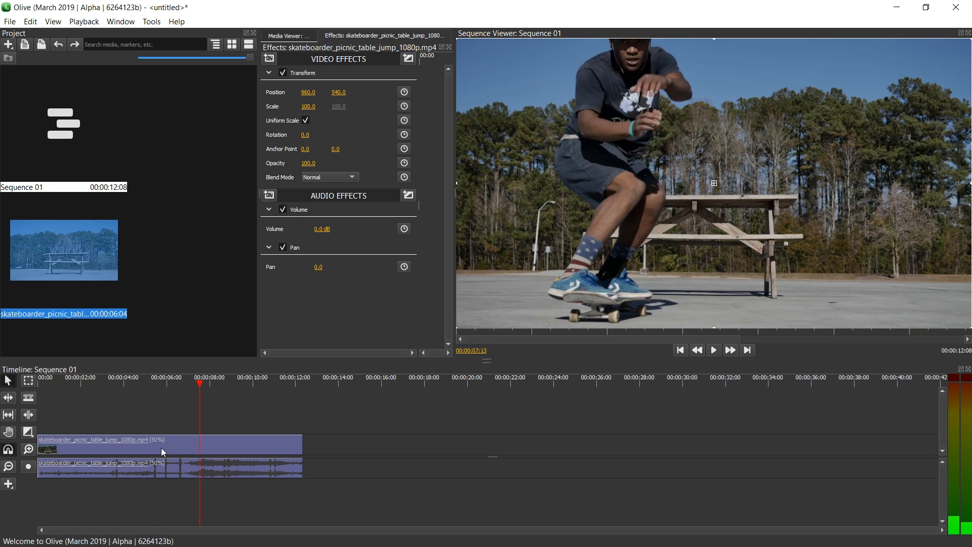
# - Set the skateboarder clip's speed back to 100% and apply the change
pyautogui.rightClick(288, 439)
pyautogui.click(350, 339)
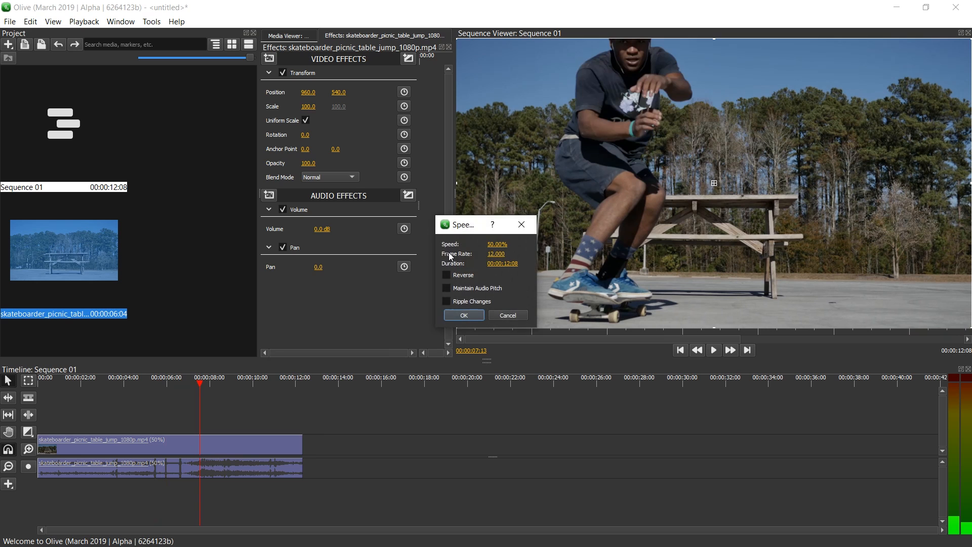
pyautogui.click(489, 244)
pyautogui.write('100')
pyautogui.press('Return')
pyautogui.click(473, 317)
# - Replace the timeline clip with a fresh copy of skateboarder_picnic_table_jump_1080p.mp4 placed at the start of Sequence 01
pyautogui.moveTo(155, 377); pyautogui.dragTo(36, 387)
pyautogui.press('Delete')
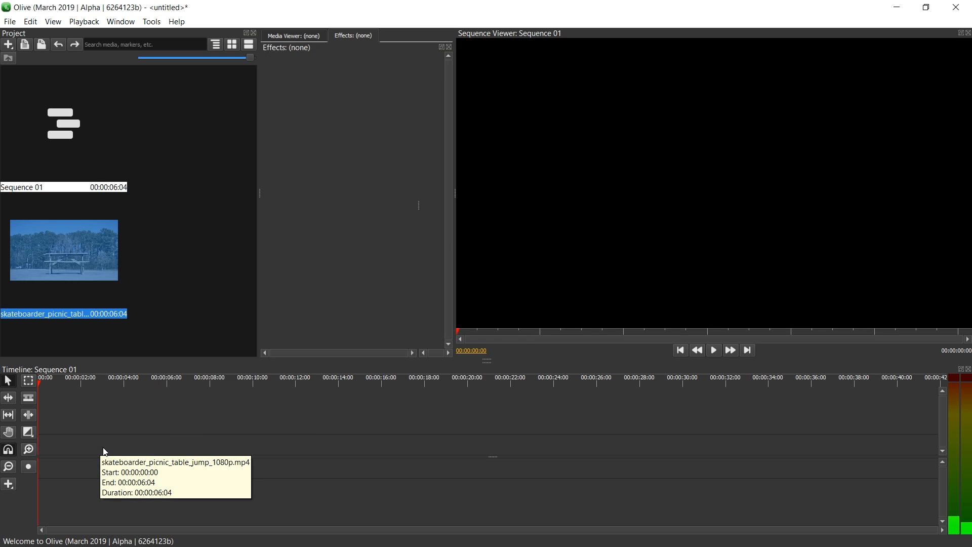
pyautogui.moveTo(76, 296); pyautogui.dragTo(50, 441)
# - Split the skateboarder clip at 00:00:02:15, as the skateboarder starts the jump
pyautogui.moveTo(82, 380); pyautogui.dragTo(53, 382)
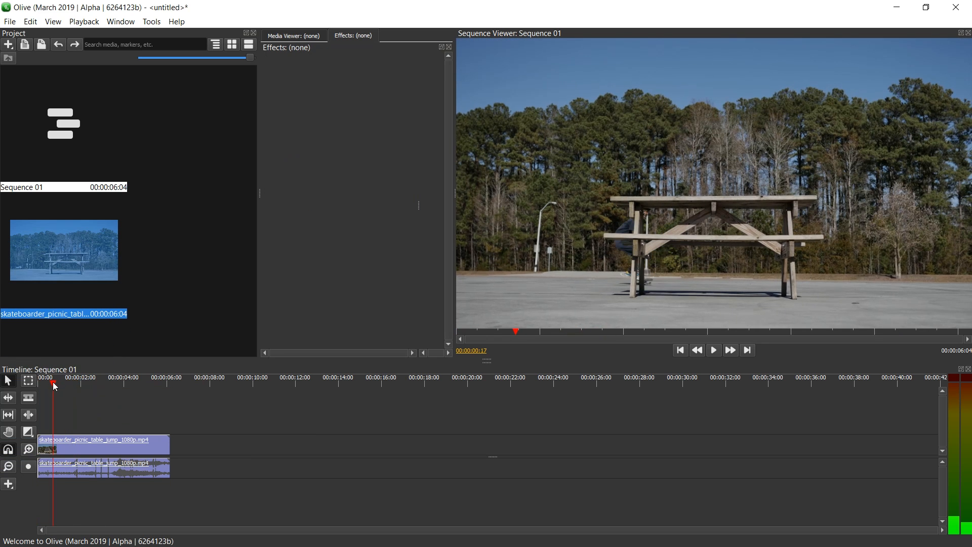
pyautogui.scroll(4, 72, 405)
pyautogui.scroll(3, 72, 405)
pyautogui.scroll(-1, 348, 429)
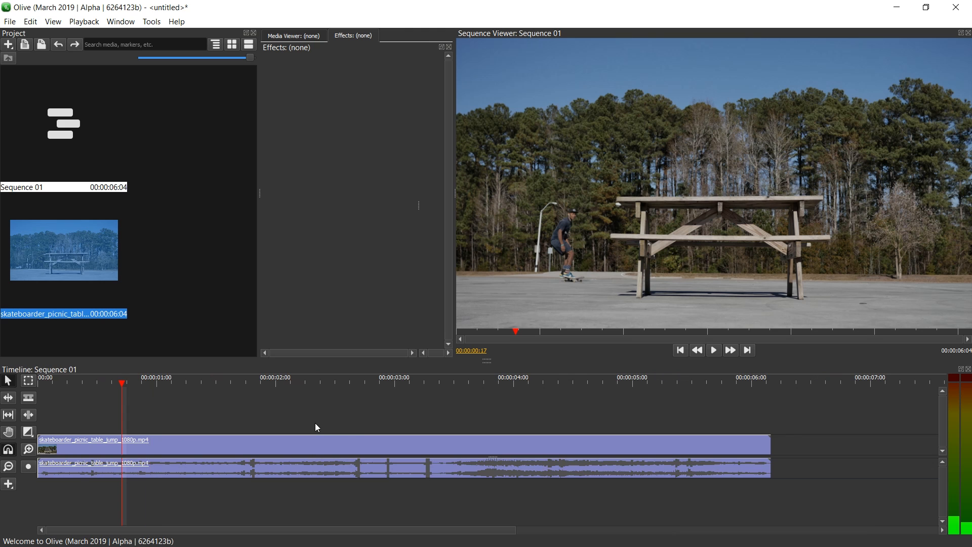
pyautogui.moveTo(223, 378); pyautogui.dragTo(351, 408)
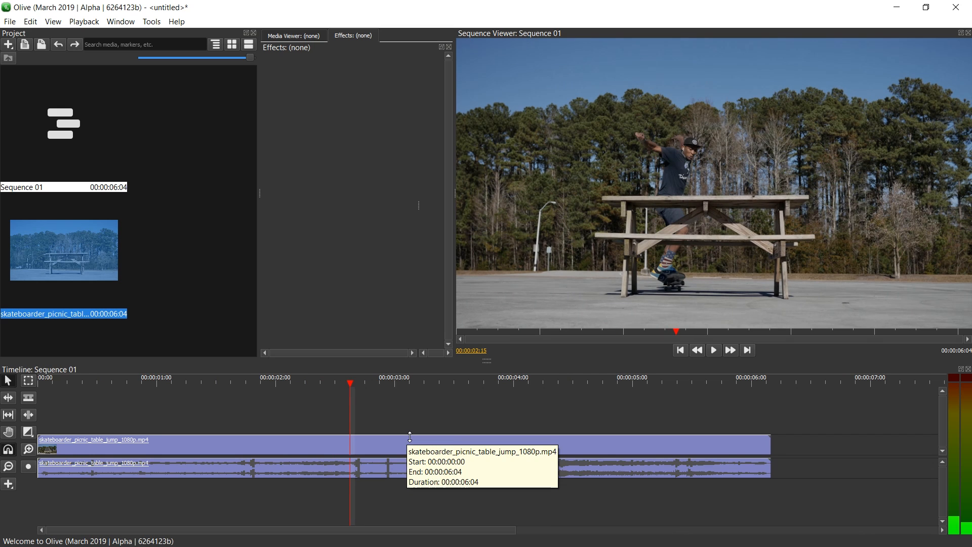
pyautogui.hotkey('ctrl', 'k')
# - Split the skateboarder clip again at 00:00:03:07, where the skateboard lands on the ground
pyautogui.moveTo(535, 386); pyautogui.dragTo(424, 386)
pyautogui.press('Left')
pyautogui.press('Right')
pyautogui.press('Left')
pyautogui.press('Right')
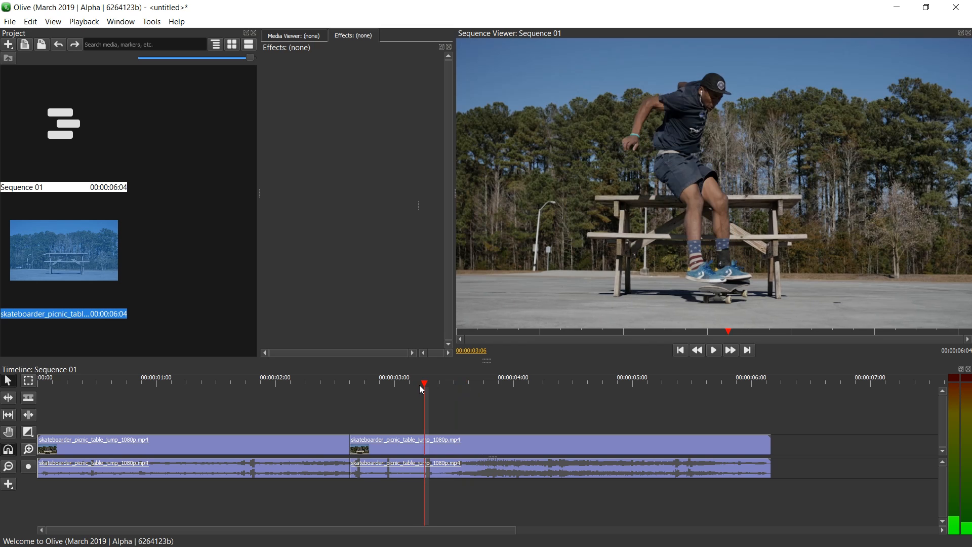
pyautogui.press('Right')
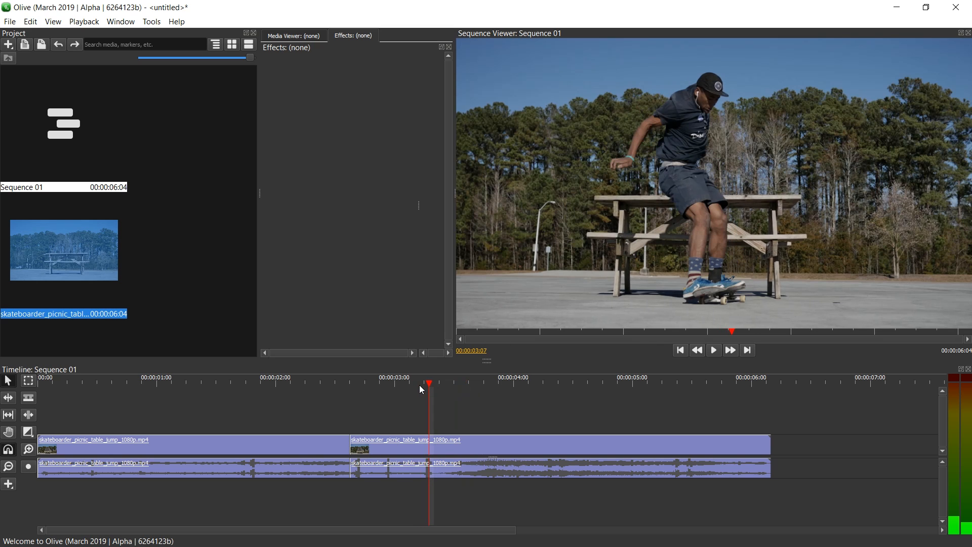
pyautogui.hotkey('ctrl', 'k')
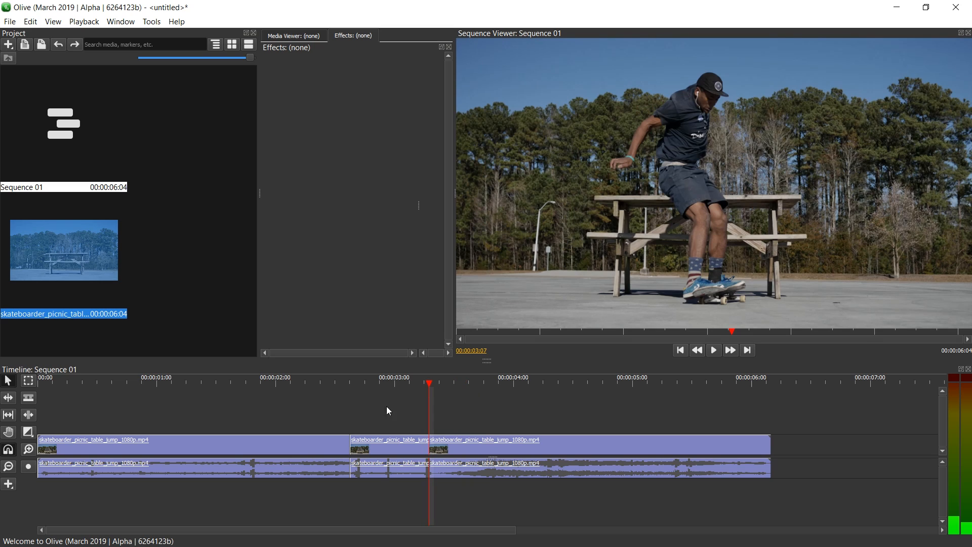
# - Try to slow the jump section between the two splits to 50% speed without rippling changes
pyautogui.click(385, 448)
pyautogui.rightClick(380, 446)
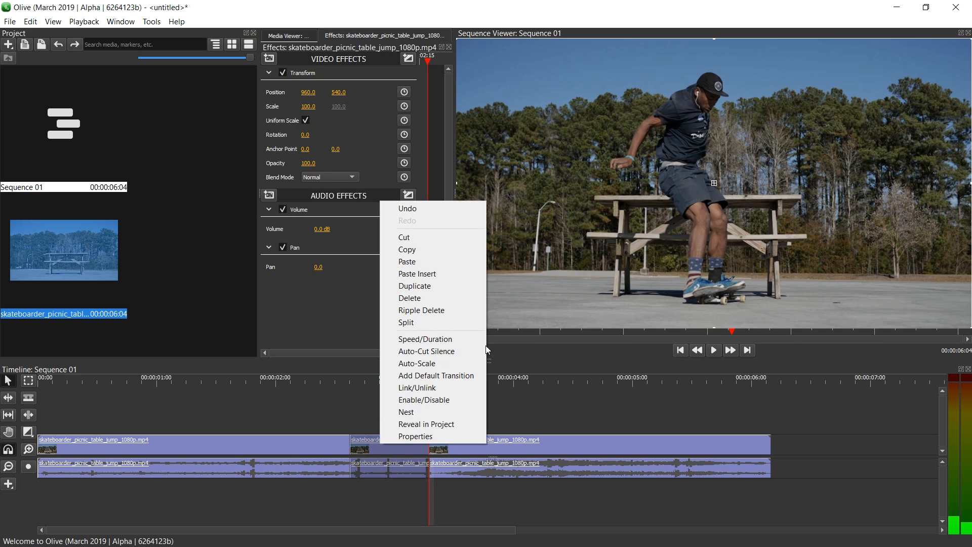
pyautogui.click(447, 342)
pyautogui.click(497, 245)
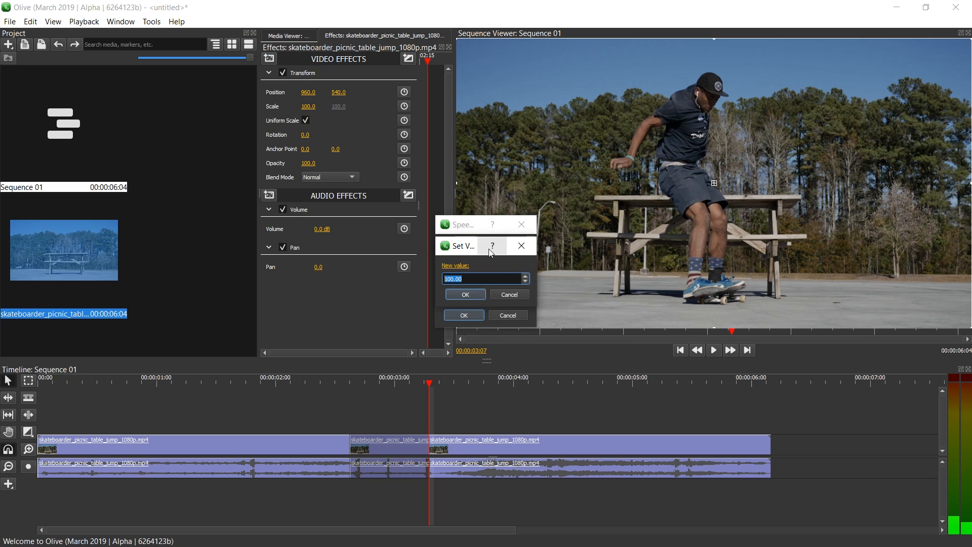
pyautogui.write('50')
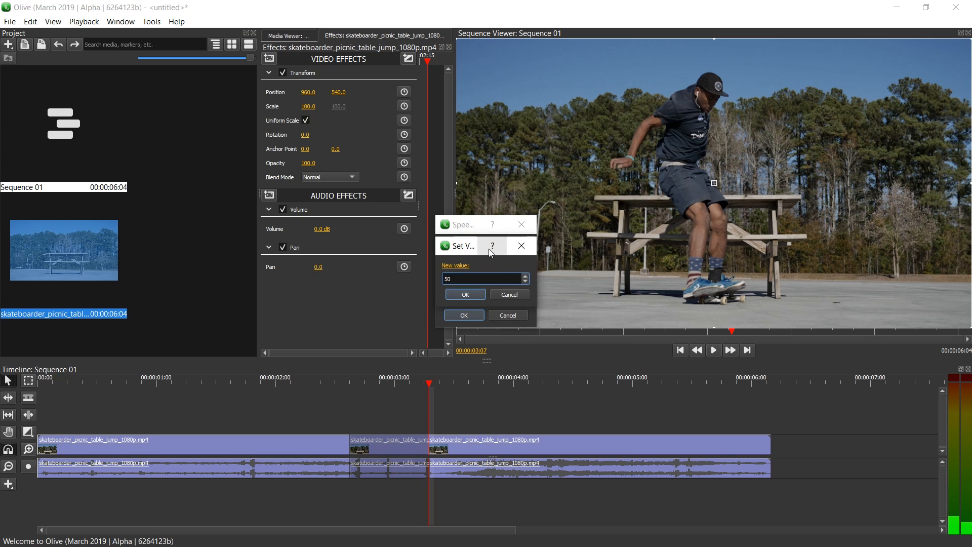
pyautogui.click(466, 294)
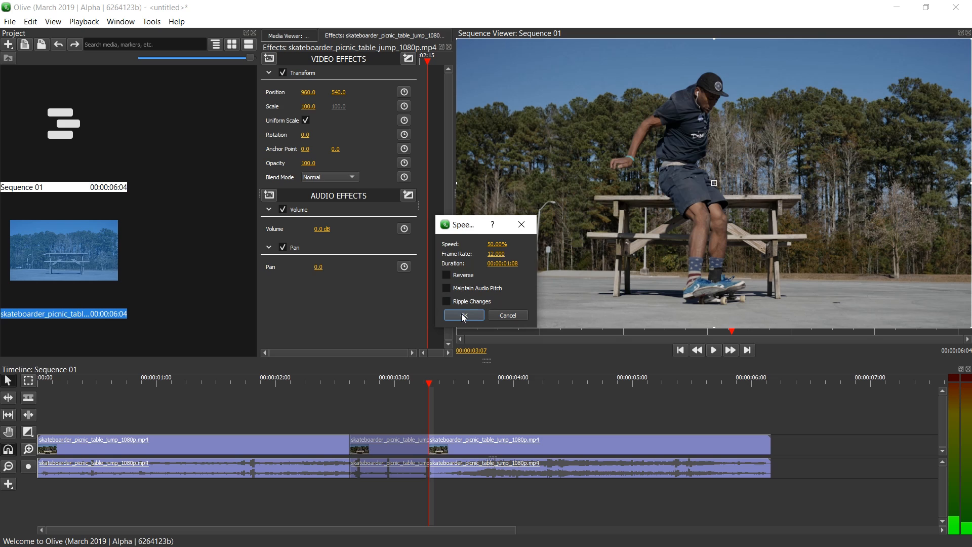
pyautogui.click(463, 315)
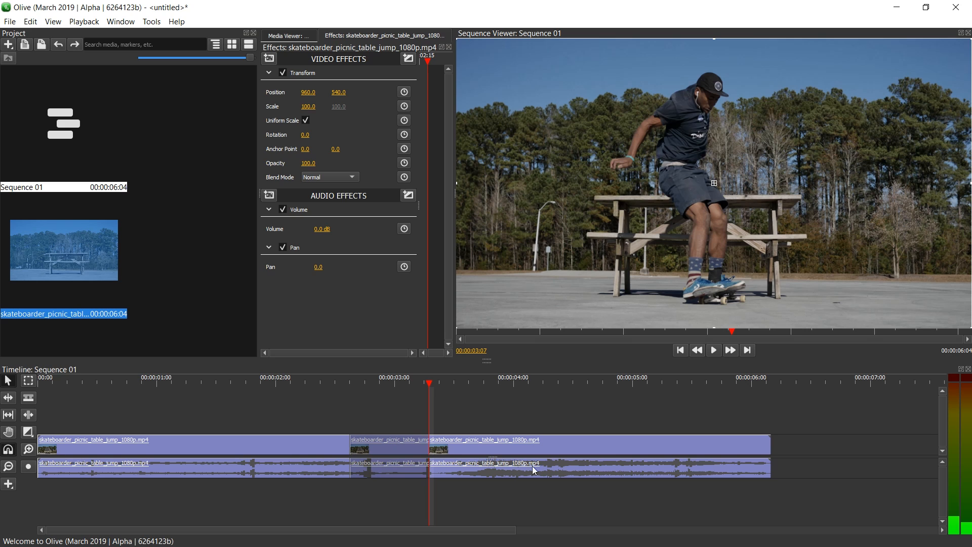
# - Play the jump section and check the frames around the landing split one by one
pyautogui.click(331, 383)
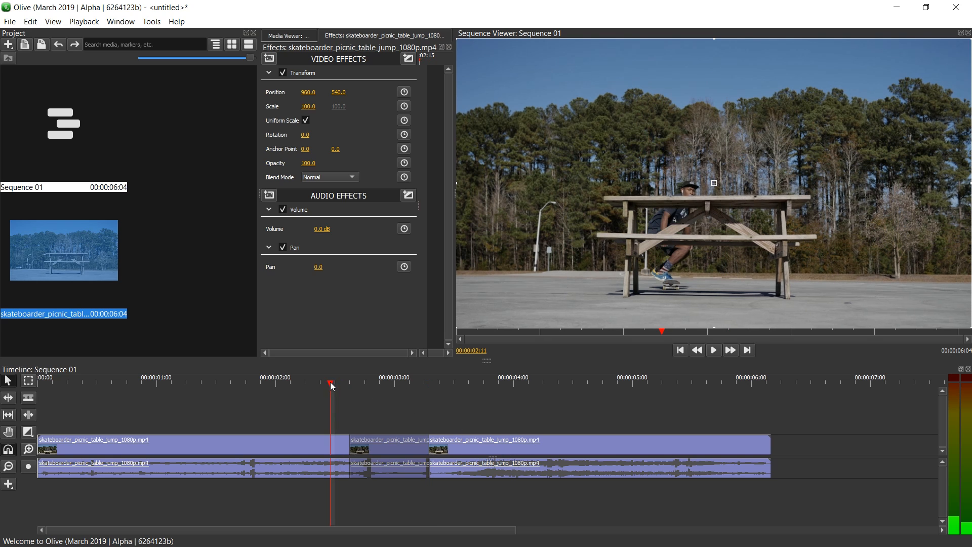
pyautogui.press('space')
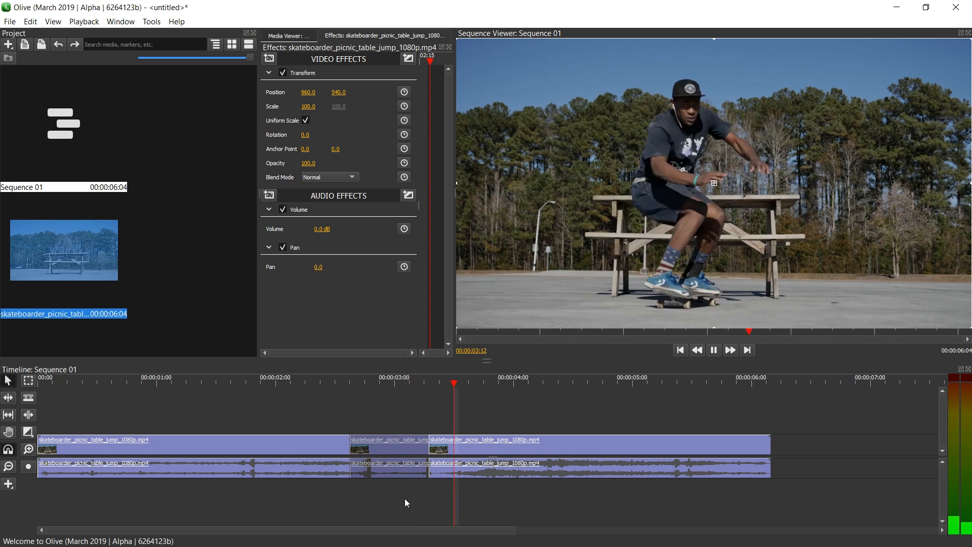
pyautogui.click(419, 381)
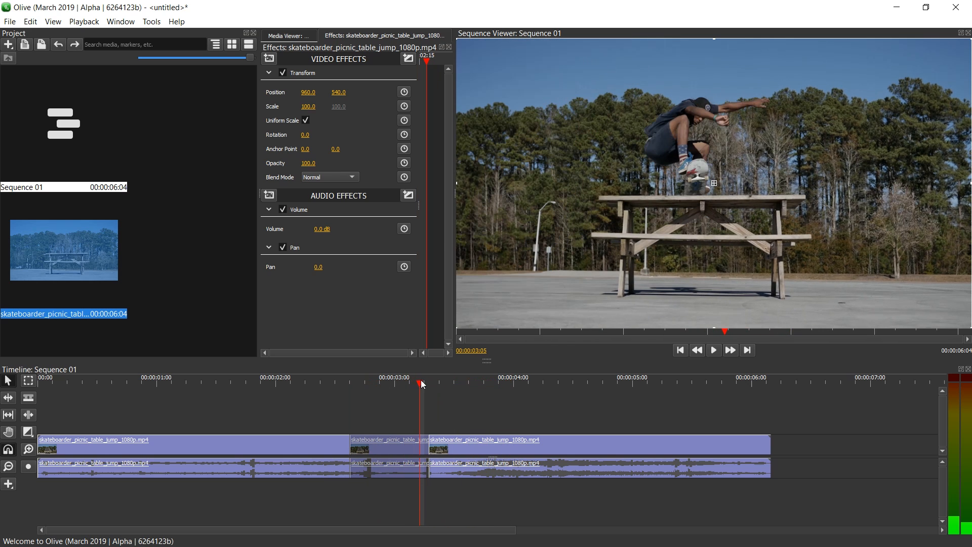
pyautogui.press('Right')
pyautogui.press('Right')
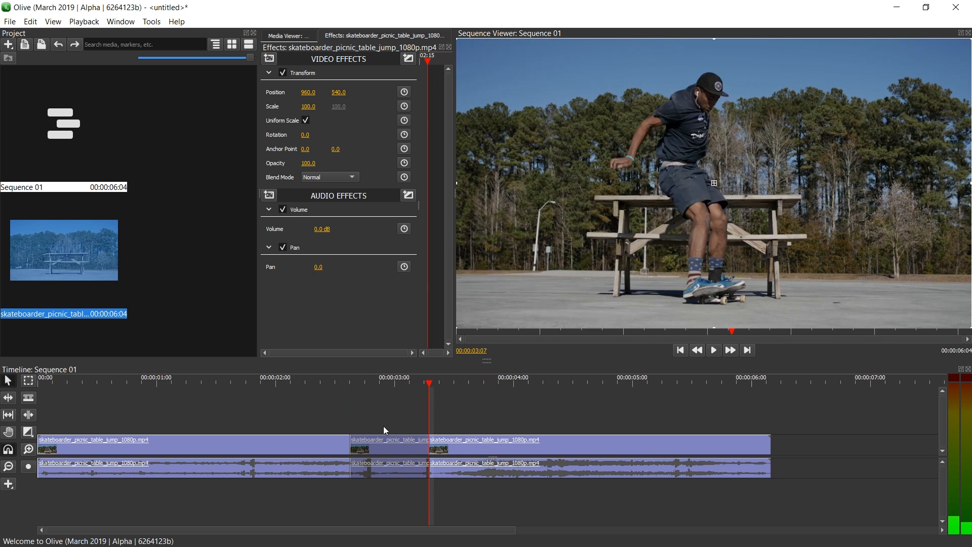
pyautogui.press('Left')
pyautogui.press('Left')
pyautogui.press('Left')
pyautogui.press('Right')
pyautogui.press('Right')
pyautogui.press('Right')
pyautogui.press('Right')
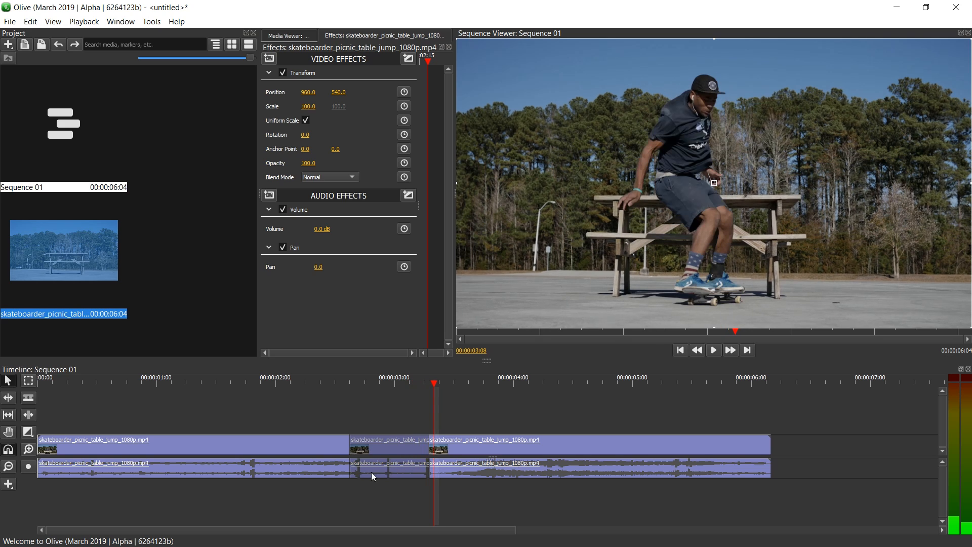
# - Set the jump section's speed to 50% with Ripple Changes enabled
pyautogui.click(409, 389)
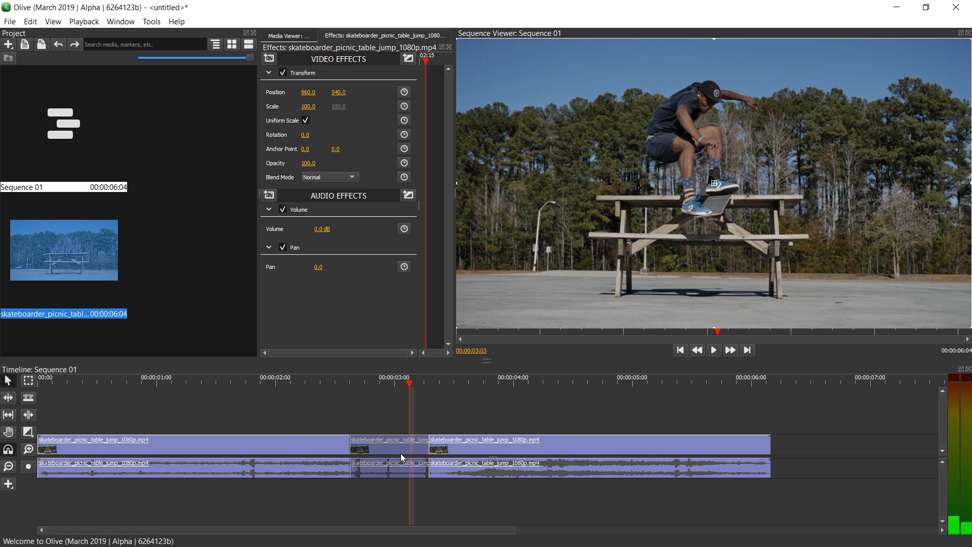
pyautogui.rightClick(400, 453)
pyautogui.click(470, 349)
pyautogui.click(508, 247)
pyautogui.write('50')
pyautogui.press('Return')
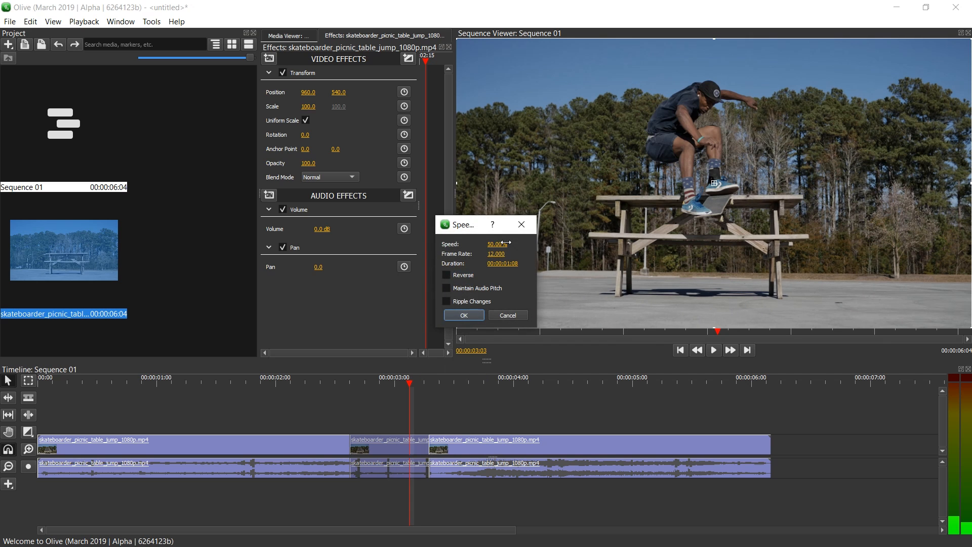
pyautogui.click(469, 316)
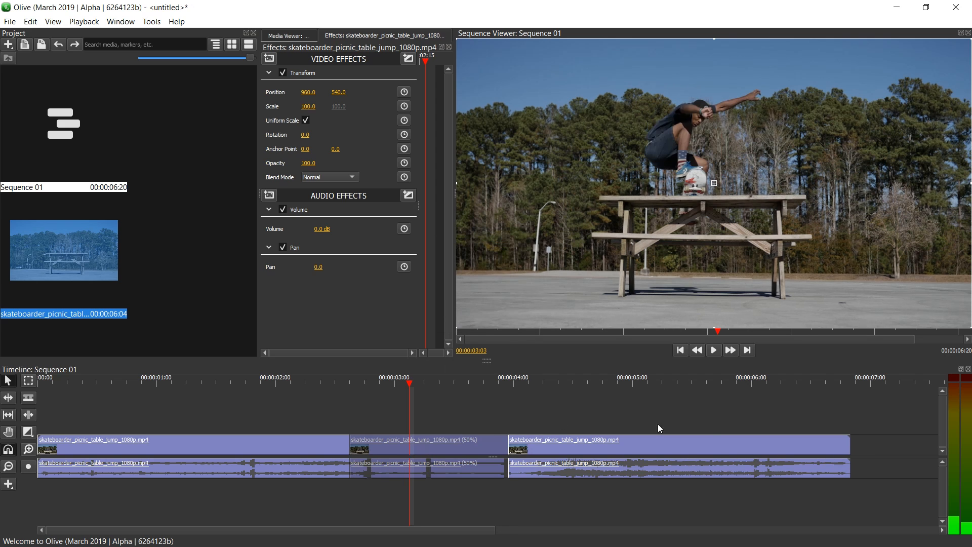
# - Play back the sequence from before the jump several times to review the 50% slow motion
pyautogui.click(350, 384)
pyautogui.click(325, 380)
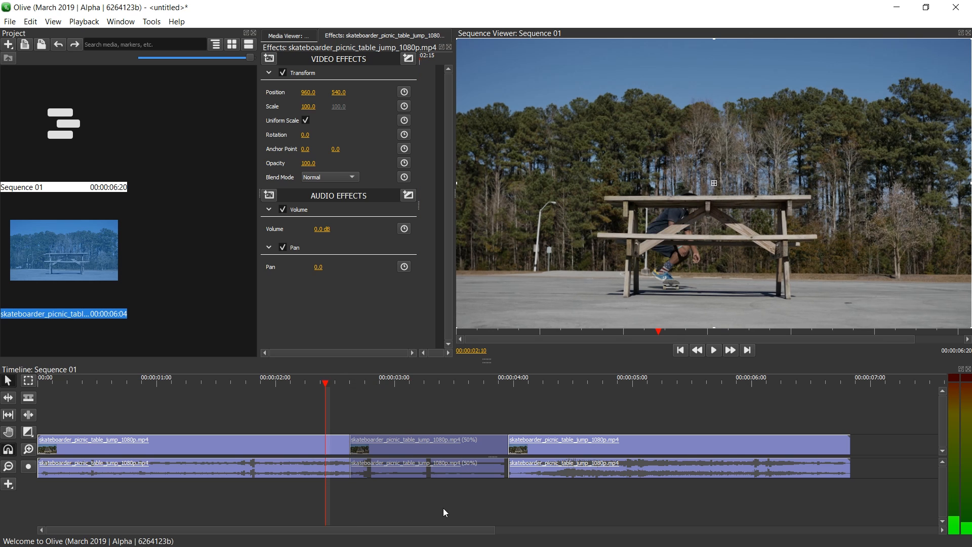
pyautogui.press('space')
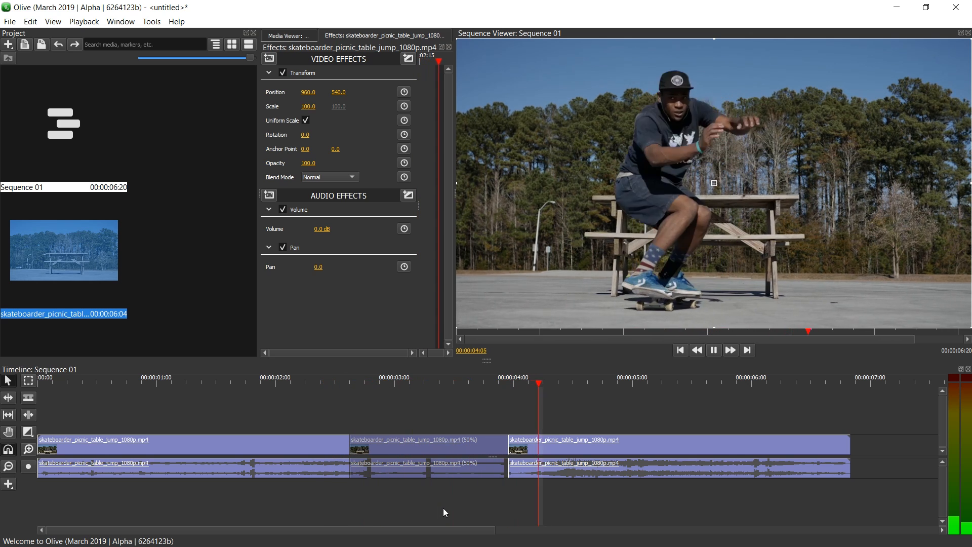
pyautogui.press('space')
pyautogui.click(310, 382)
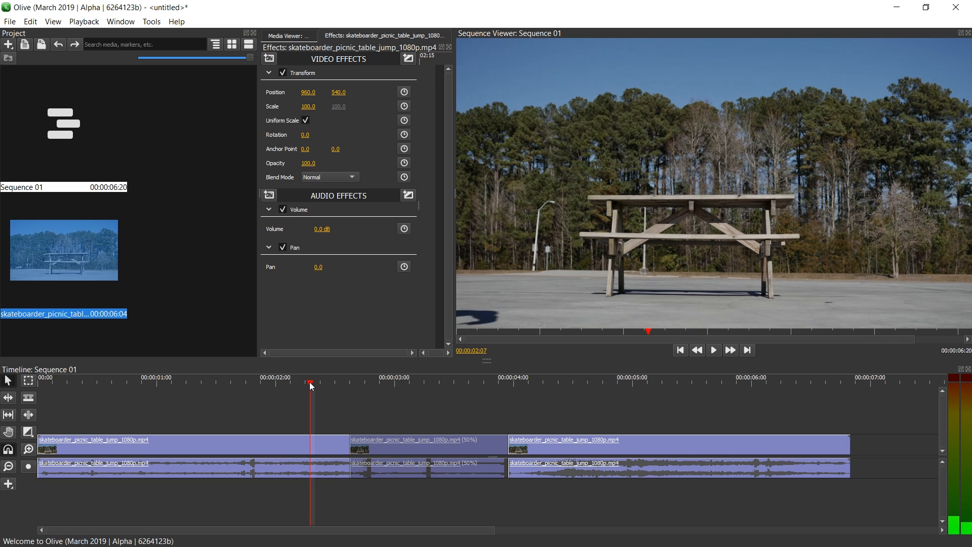
pyautogui.press('space')
pyautogui.press('space')
pyautogui.moveTo(309, 382); pyautogui.dragTo(187, 393)
pyautogui.press('space')
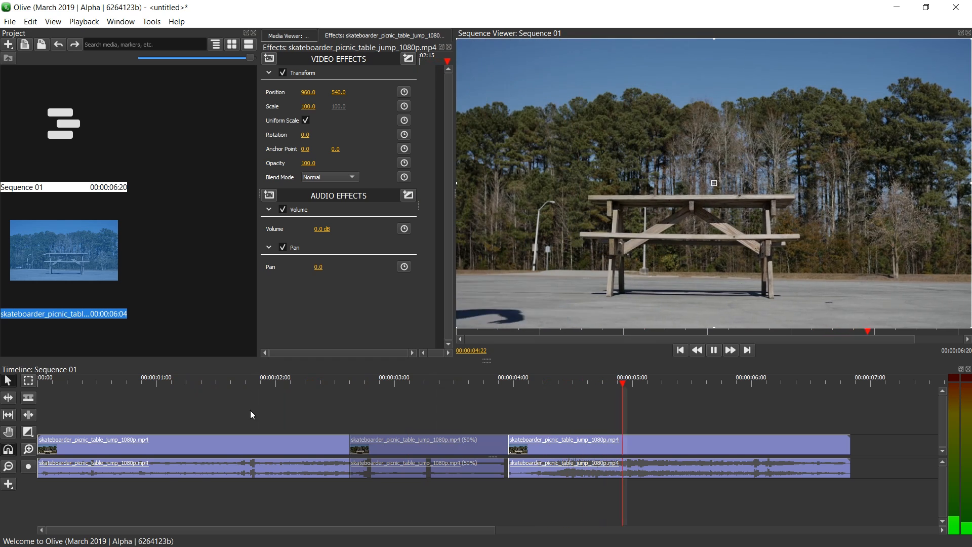
pyautogui.press('space')
# - Set the jump section's speed to 25% with Ripple Changes enabled
pyautogui.rightClick(464, 446)
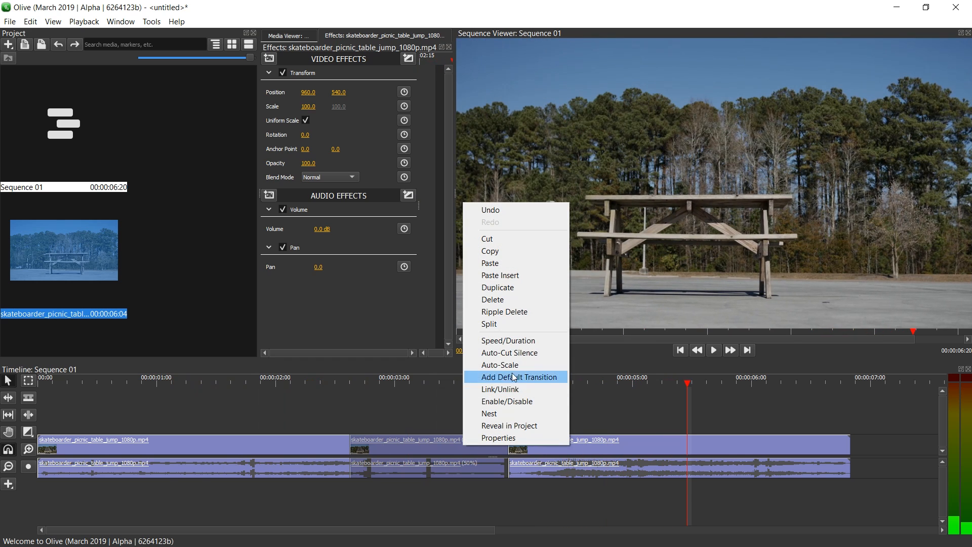
pyautogui.click(517, 344)
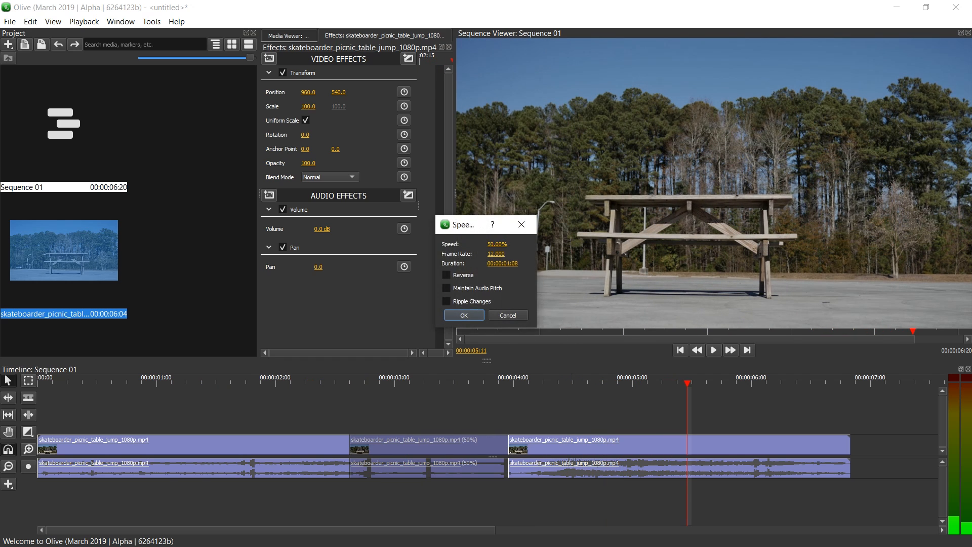
pyautogui.click(496, 246)
pyautogui.write('25')
pyautogui.press('Return')
pyautogui.click(461, 302)
pyautogui.click(464, 314)
# - Play the sequence from 00:00:01:10 through the jump to review the 25% slow motion
pyautogui.moveTo(260, 379); pyautogui.dragTo(207, 386)
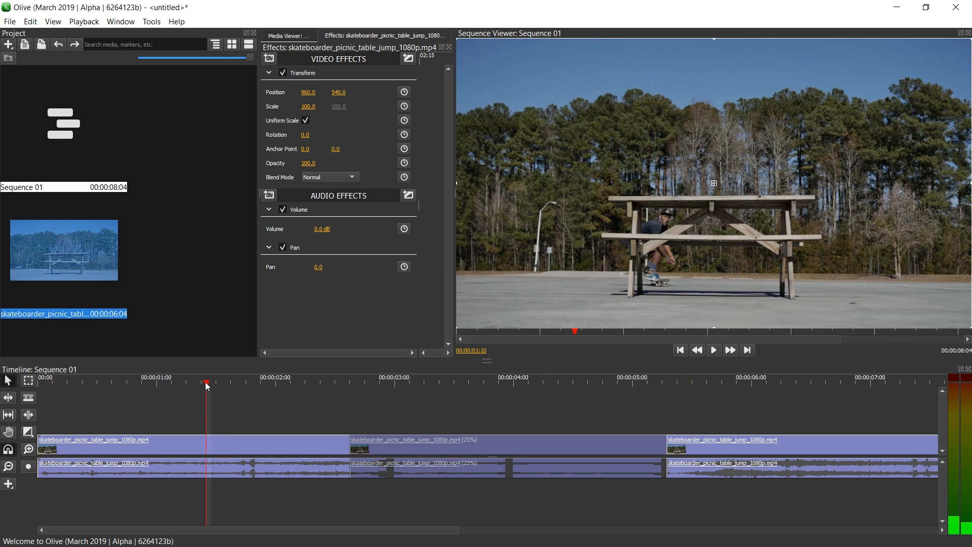
pyautogui.press('space')
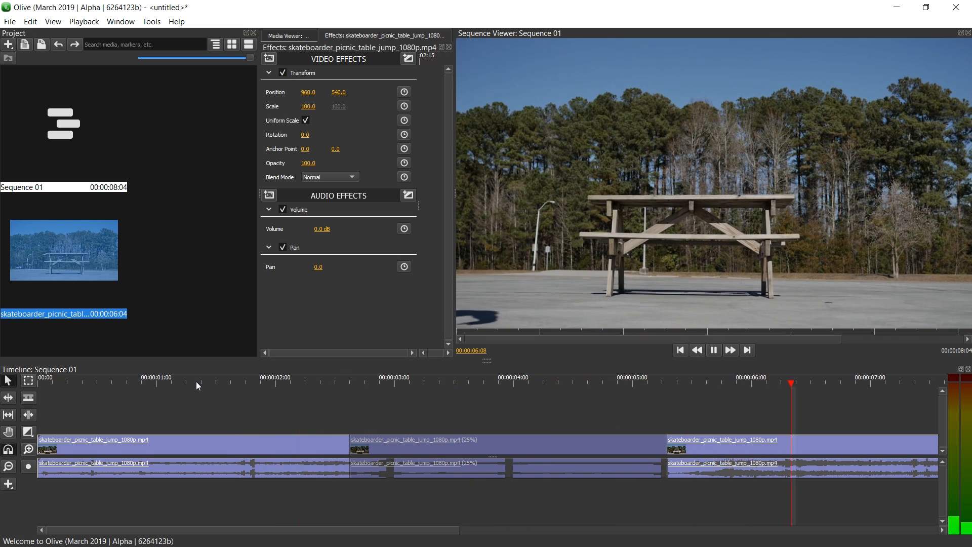
pyautogui.press('space')
# - Undo the jump section's speed changes and move the final clip later so that it ends at 00:00:11:15
pyautogui.scroll(-3, 251, 449)
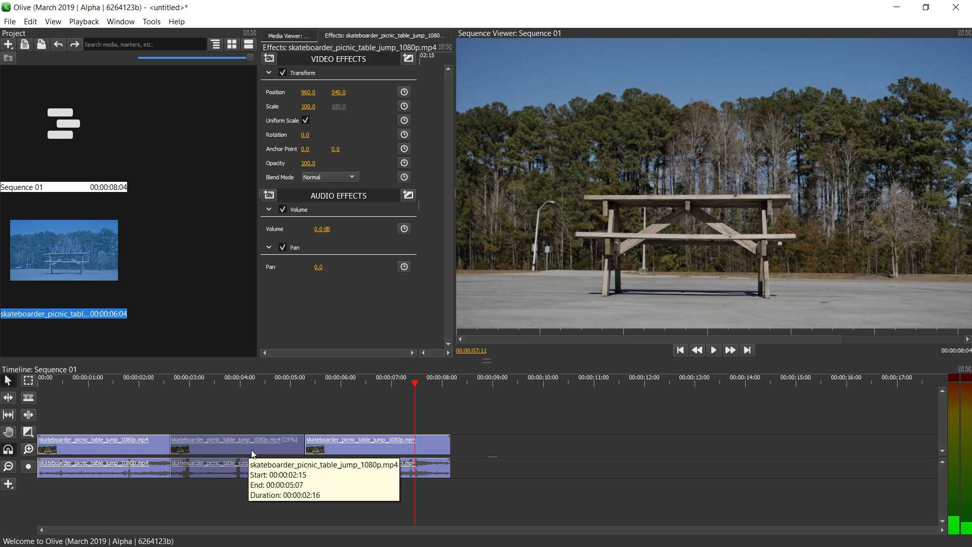
pyautogui.hotkey('ctrl', 'z')
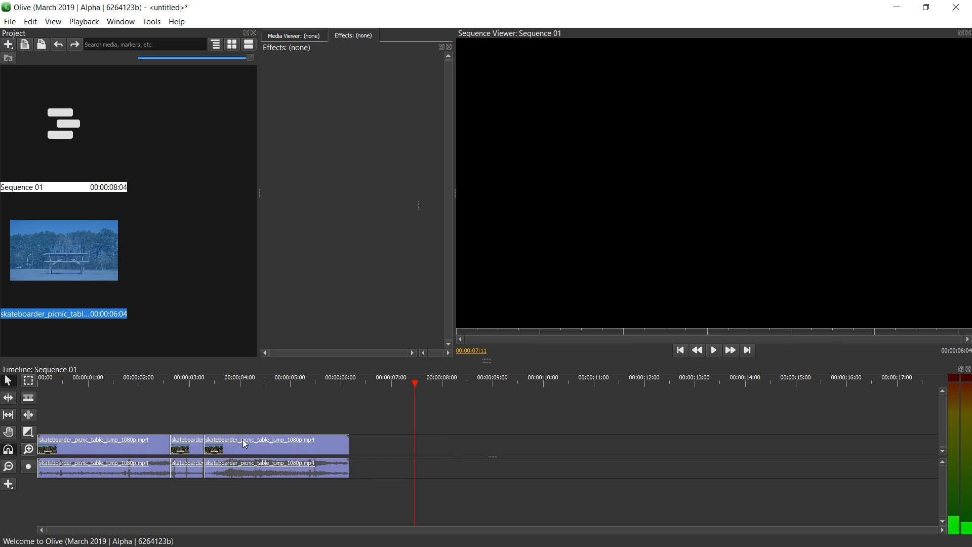
pyautogui.moveTo(258, 441); pyautogui.dragTo(532, 449)
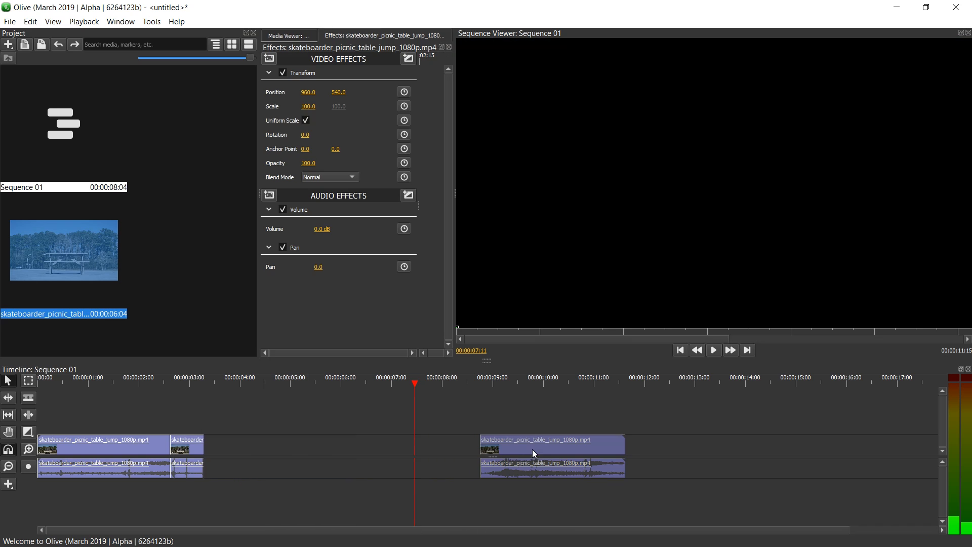
# - Set the jump section's speed to 33% without rippling changes
pyautogui.rightClick(193, 449)
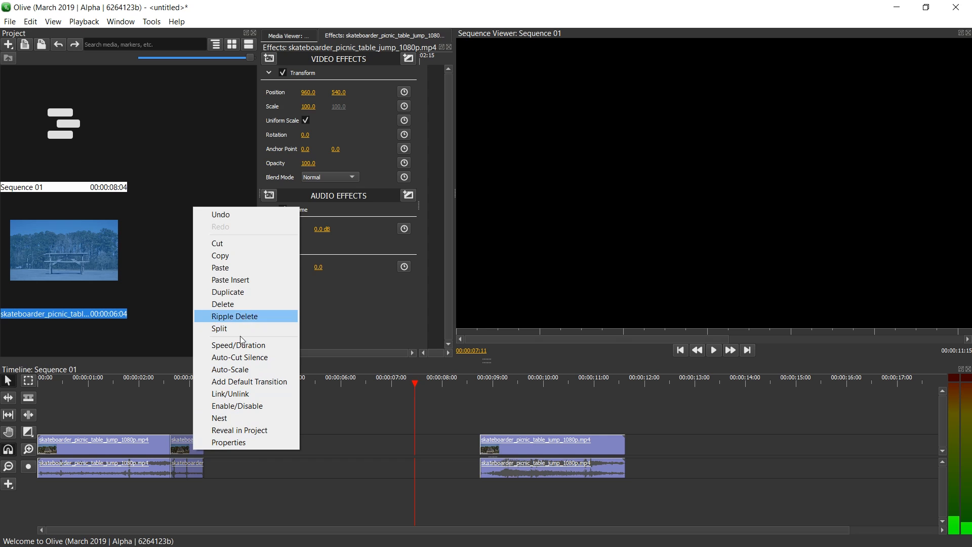
pyautogui.click(263, 345)
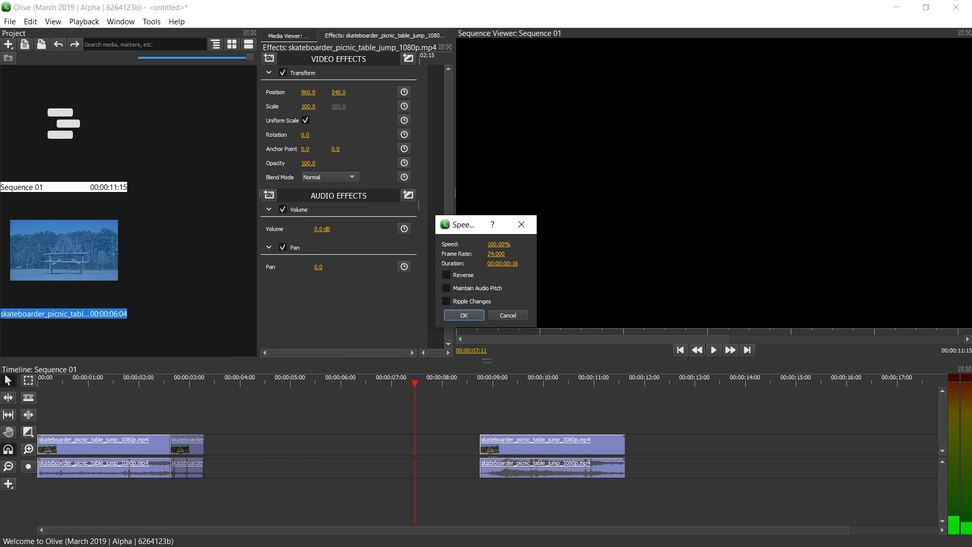
pyautogui.click(499, 244)
pyautogui.write('33')
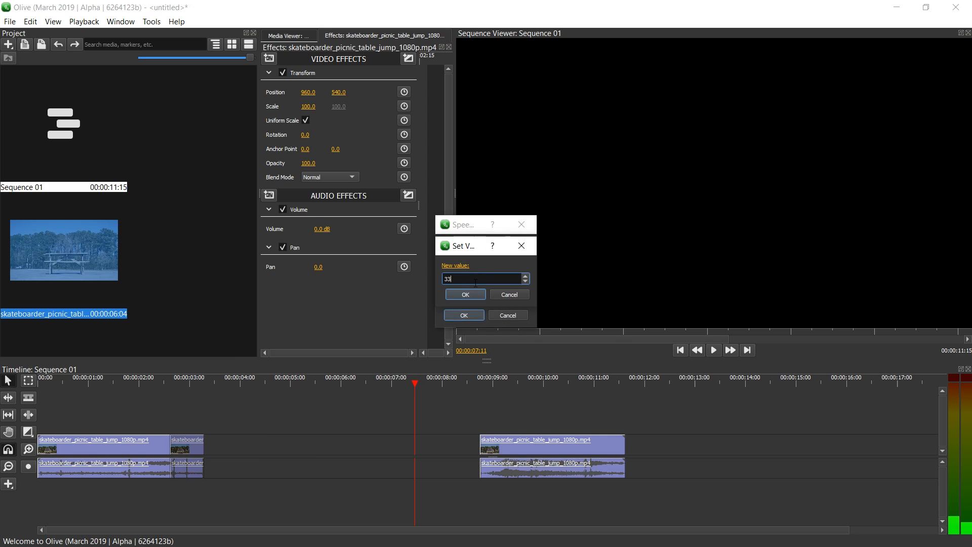
pyautogui.click(470, 293)
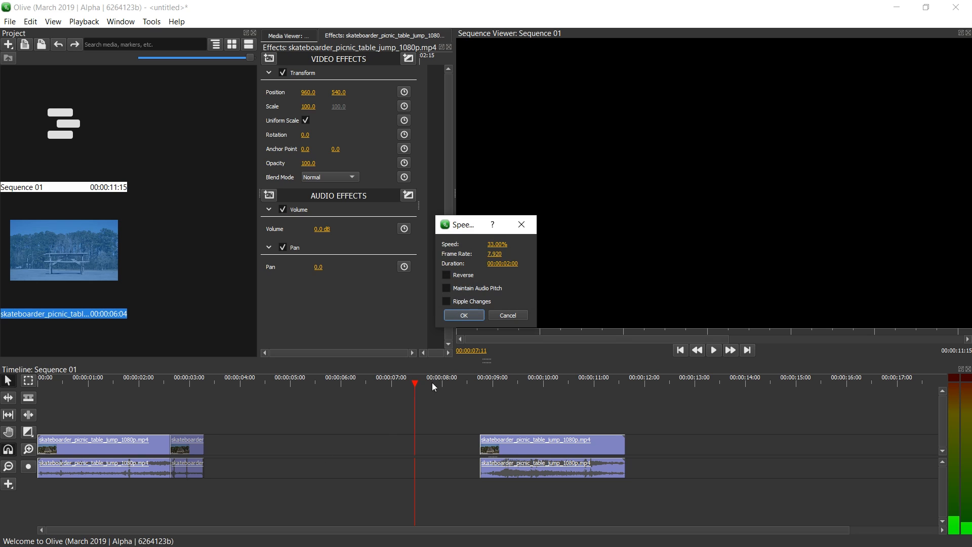
pyautogui.click(463, 316)
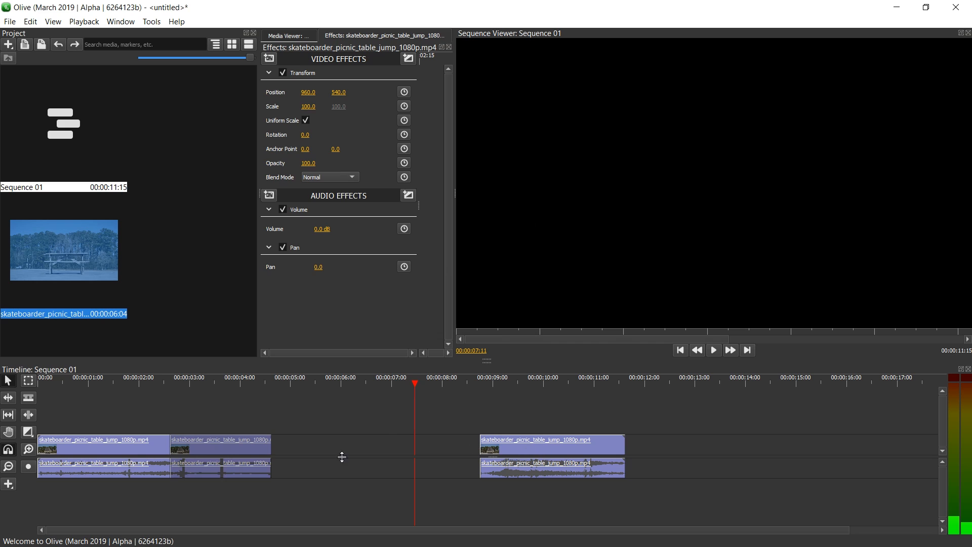
# - Ripple delete the empty space between the jump section and the final clip
pyautogui.click(324, 448)
pyautogui.rightClick(345, 445)
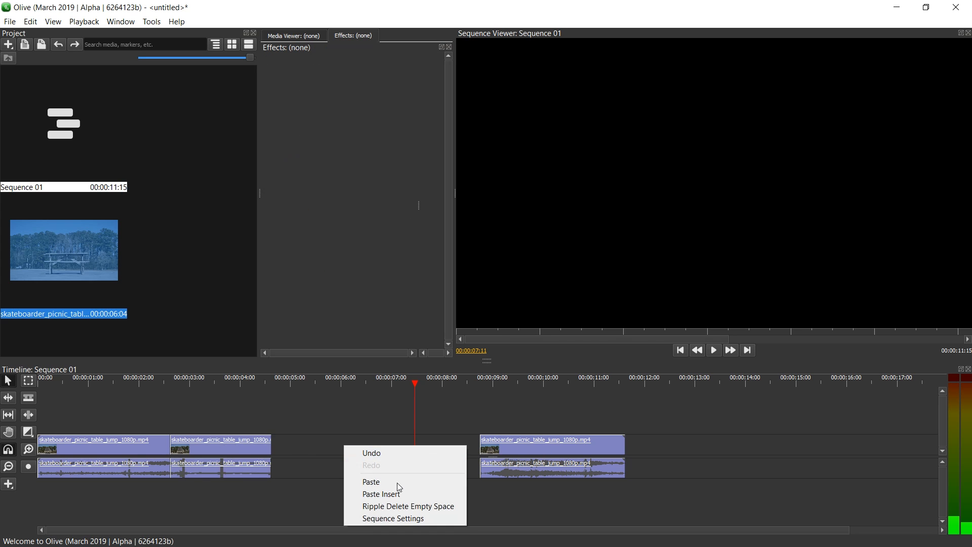
pyautogui.click(398, 507)
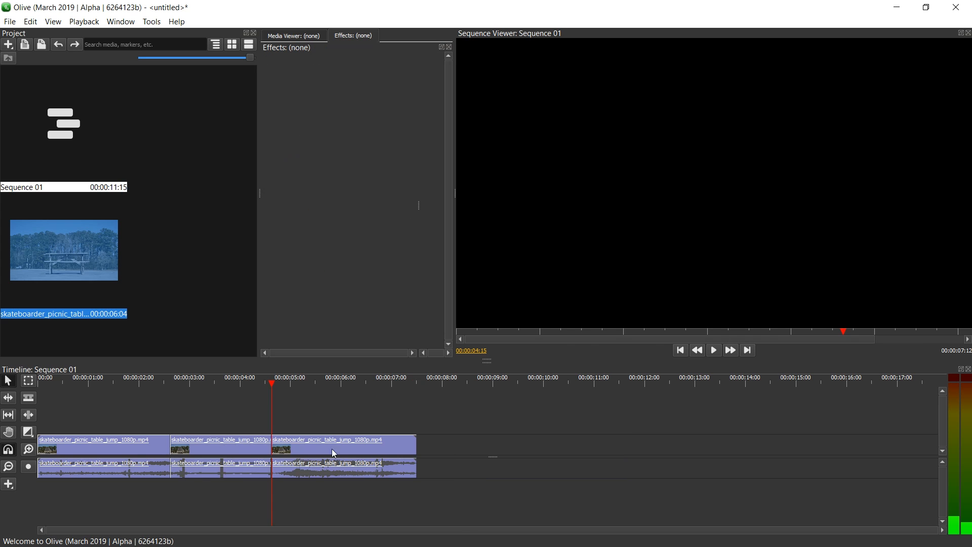
# - Play the sequence from shortly before the jump section to review the 33% slow motion
pyautogui.click(159, 384)
pyautogui.press('space')
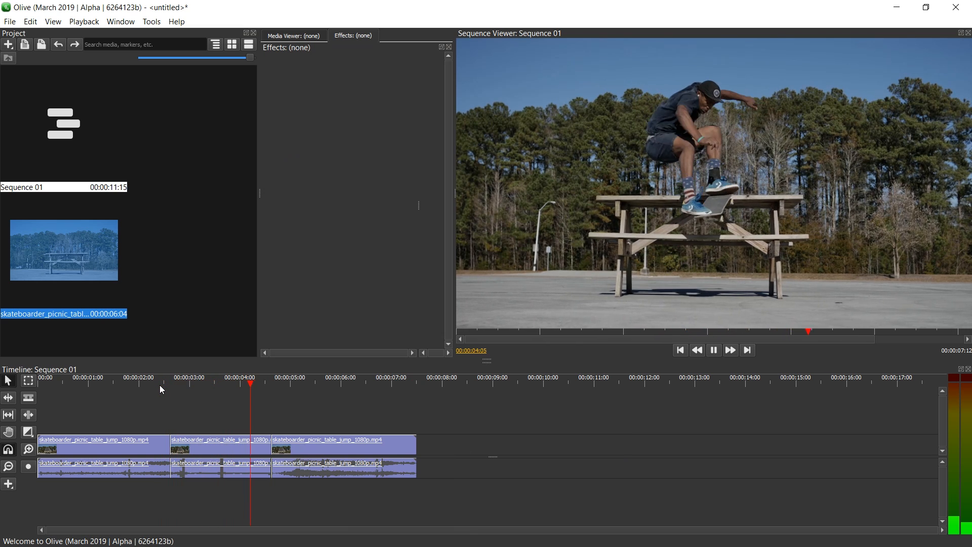
pyautogui.press('space')
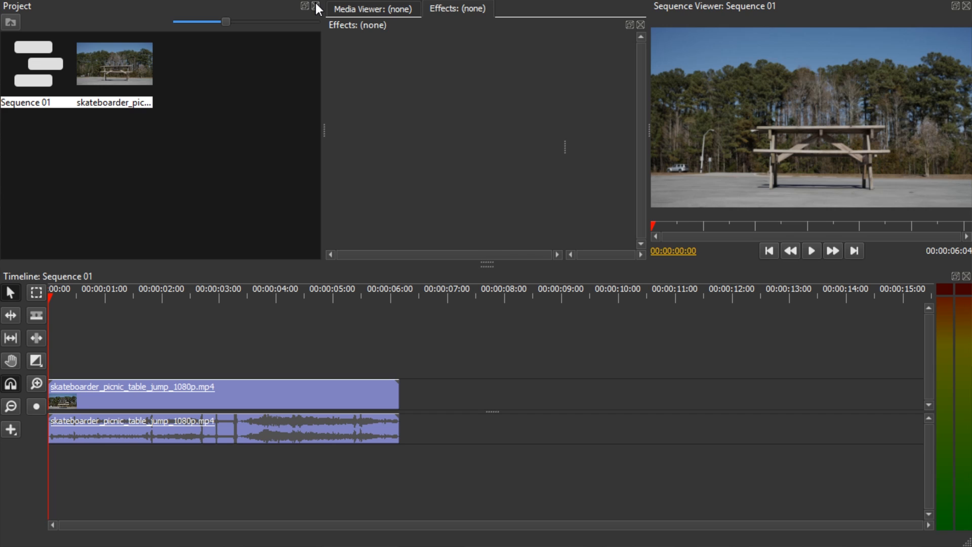
# - Close the Project panel and enlarge the Sequence Viewer in both width and height
pyautogui.click(315, 4)
pyautogui.moveTo(486, 93); pyautogui.dragTo(395, 92)
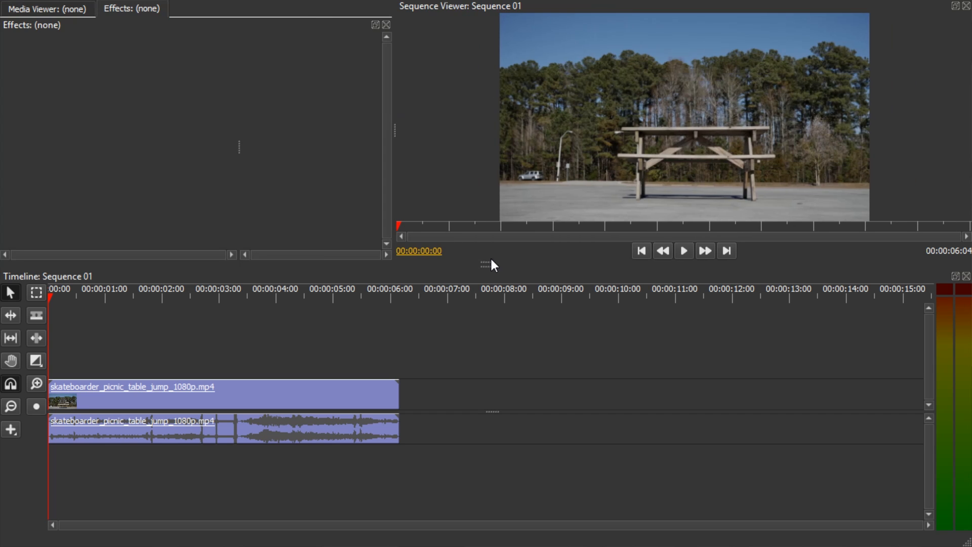
pyautogui.moveTo(488, 265); pyautogui.dragTo(473, 323)
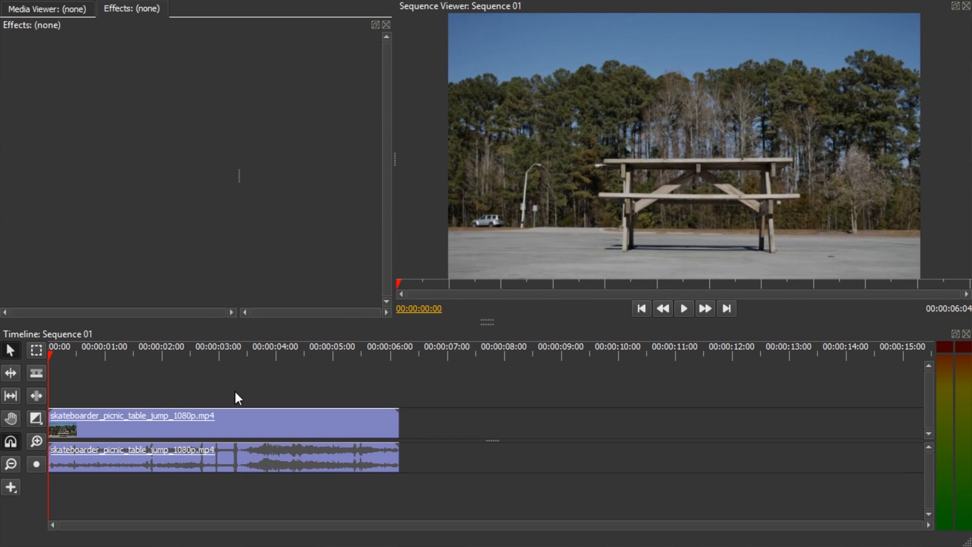
# - Set the speed of the whole skateboarder clip to 50%
pyautogui.click(283, 416)
pyautogui.rightClick(284, 415)
pyautogui.click(347, 393)
pyautogui.click(494, 213)
pyautogui.write('50')
pyautogui.press('Return')
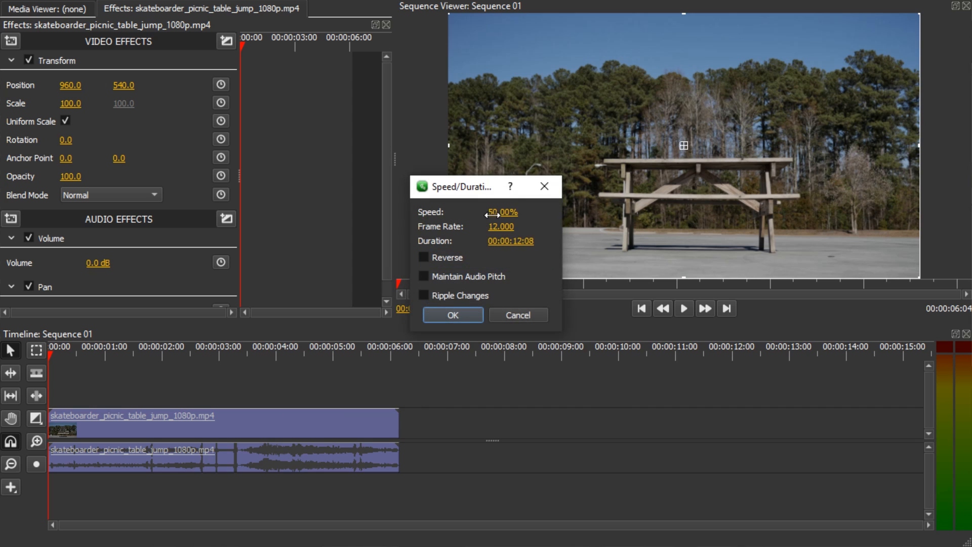
# - Play the slowed clip from about 3.5 seconds until the skateboarder starts jumping over the table
pyautogui.click(250, 351)
pyautogui.press('space')
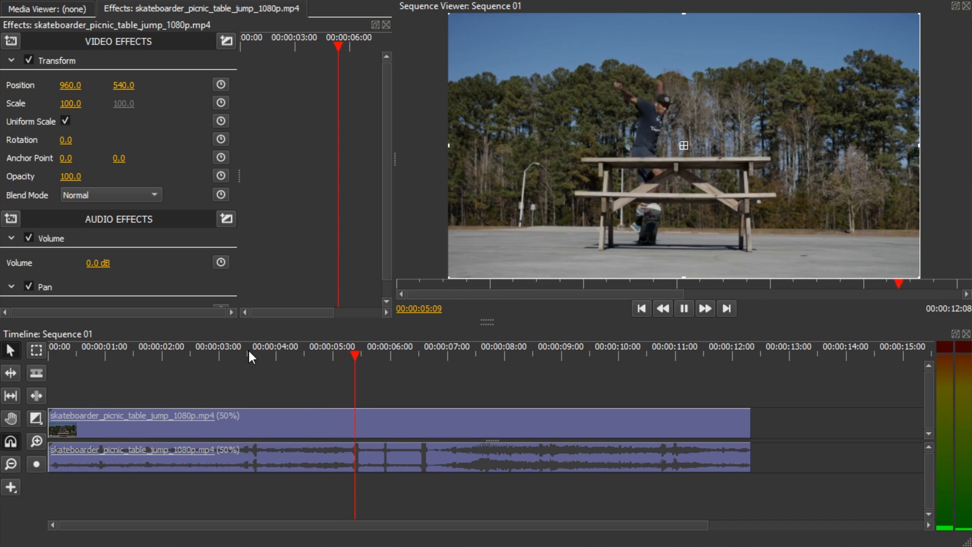
pyautogui.press('space')
# - Enlarge the sequence preview to fill the window and examine the jump frame by frame for duplicated frames
pyautogui.press('`')
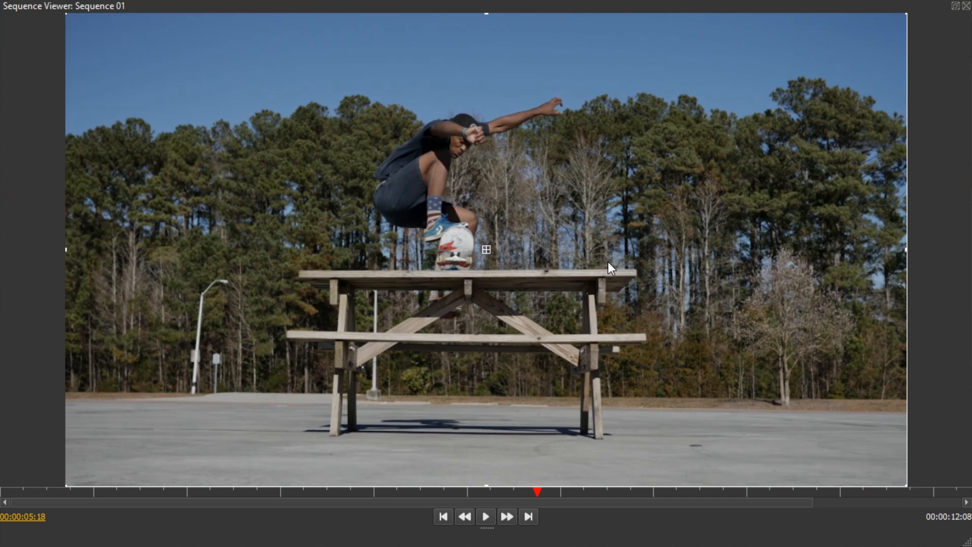
pyautogui.press('Right')
pyautogui.press('Right')
pyautogui.press('Right')
pyautogui.press('Right')
pyautogui.press('Right')
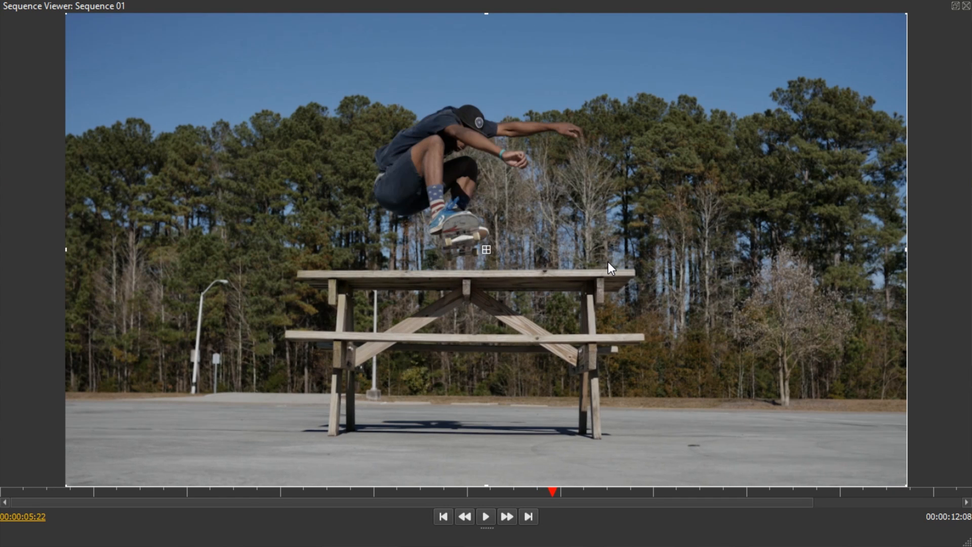
pyautogui.press('Right')
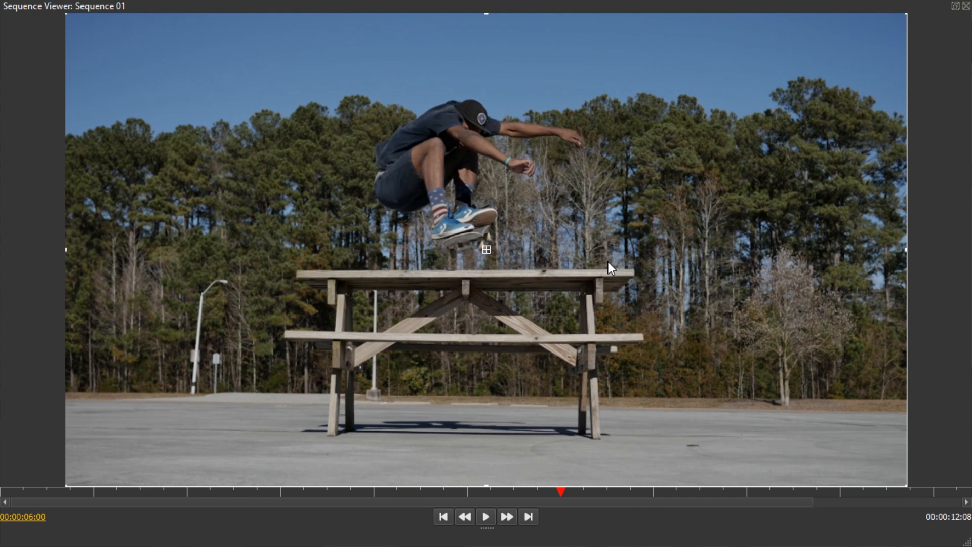
pyautogui.press('Right')
pyautogui.press('Right')
pyautogui.press('Right')
pyautogui.press('Right')
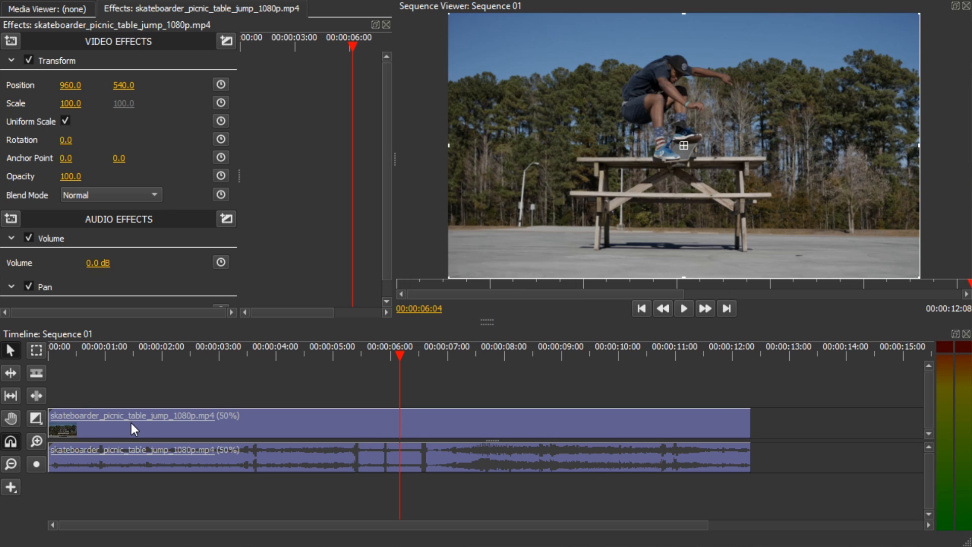
# - Duplicate the video clip onto the track directly above it and zoom in on the sequence start
pyautogui.moveTo(143, 428); pyautogui.dragTo(139, 397)
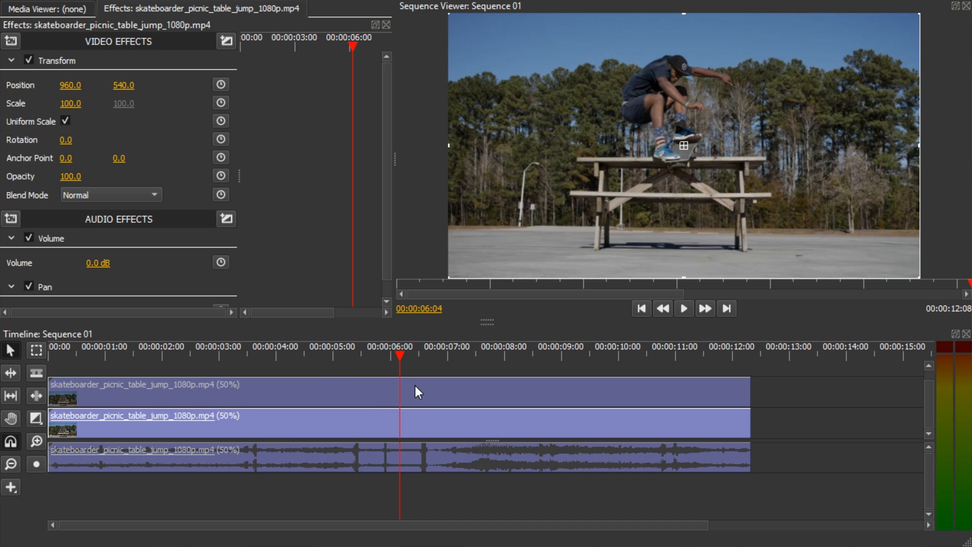
pyautogui.hotkey('ctrl', 'a')
pyautogui.press('Home')
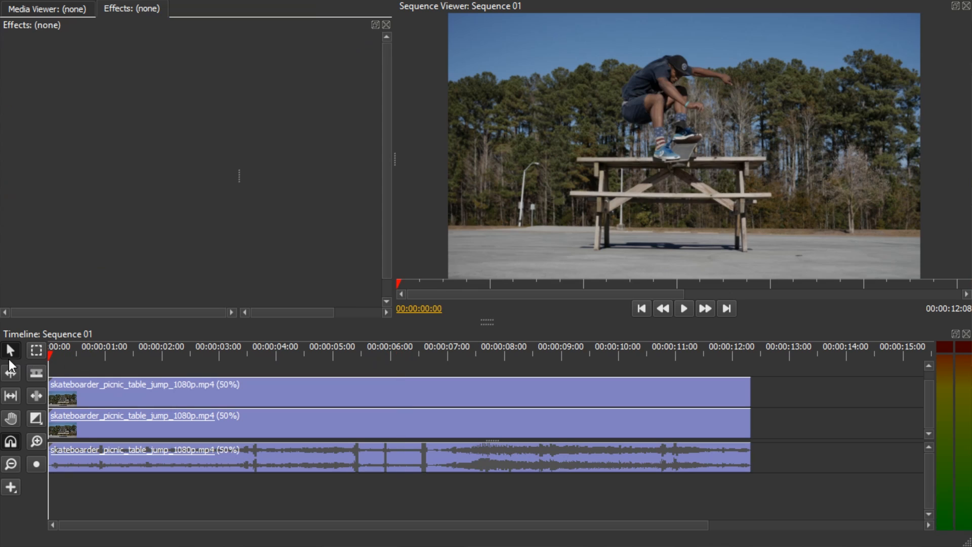
pyautogui.scroll(20, 79, 375)
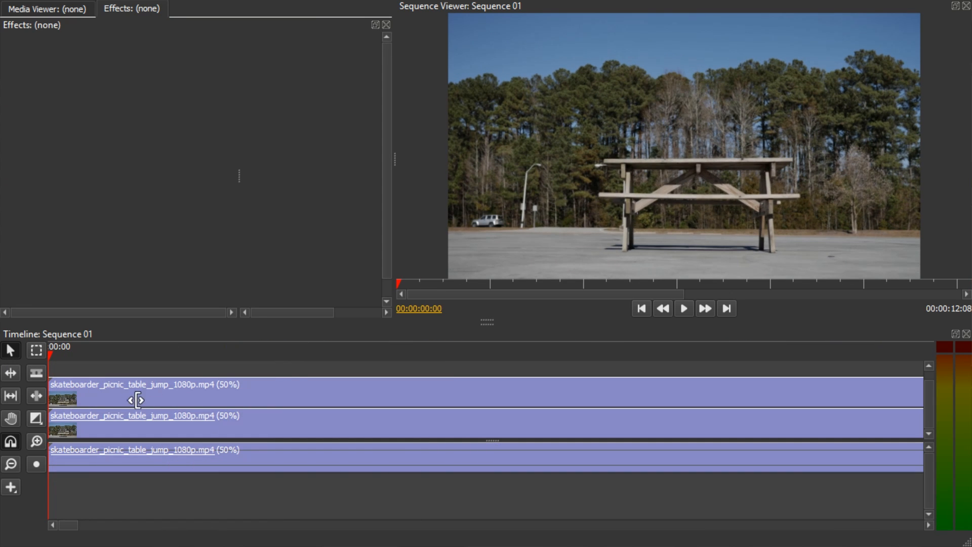
# - Try to shift the upper video copy one frame later with snapping on
pyautogui.click(709, 401)
pyautogui.moveTo(709, 401); pyautogui.dragTo(737, 399)
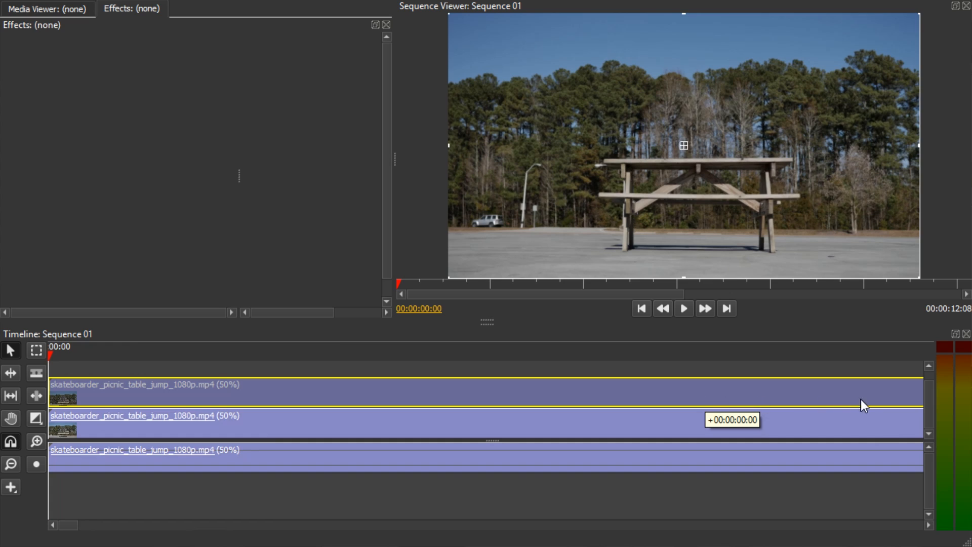
pyautogui.moveTo(737, 392); pyautogui.dragTo(737, 392)
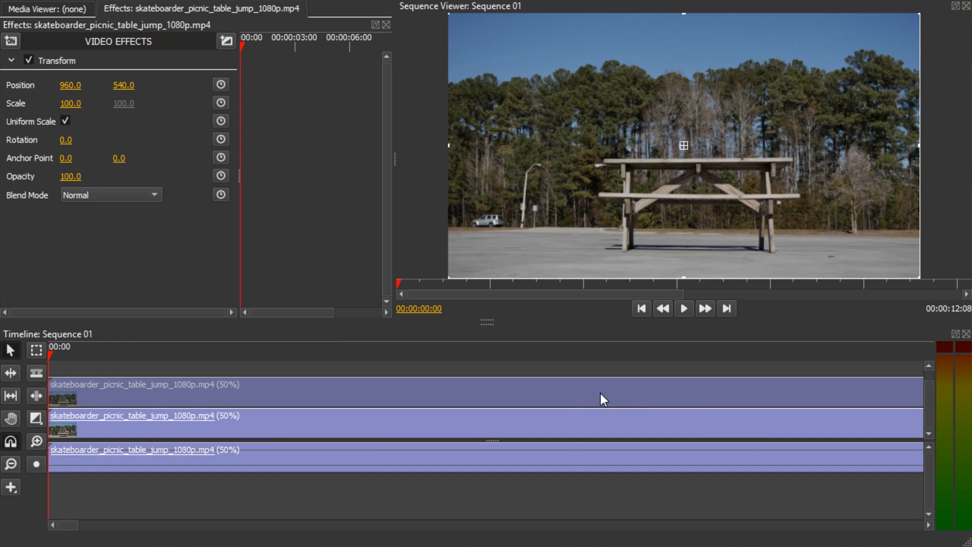
# - Turn off timeline snapping and move the upper video copy one frame later
pyautogui.click(11, 442)
pyautogui.moveTo(332, 391); pyautogui.dragTo(701, 396)
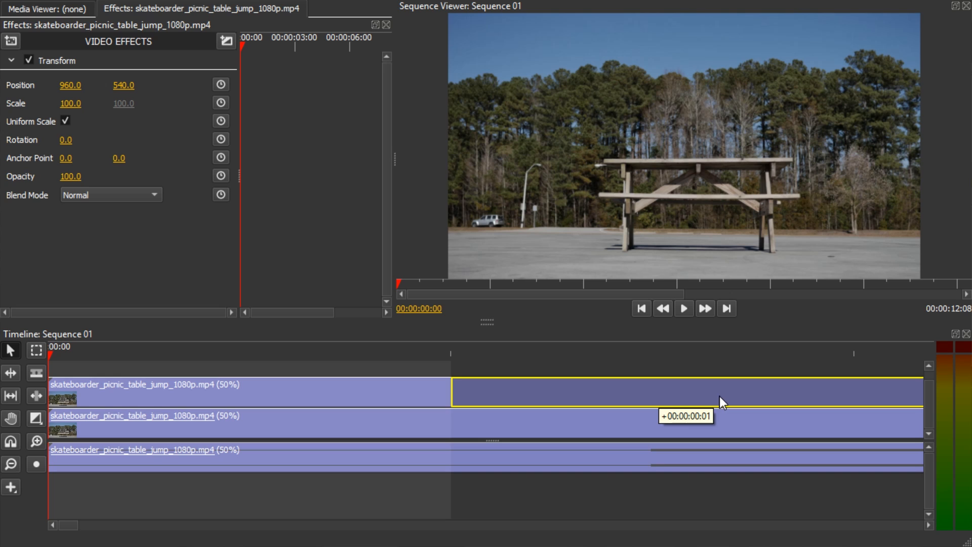
pyautogui.moveTo(719, 396); pyautogui.dragTo(719, 396)
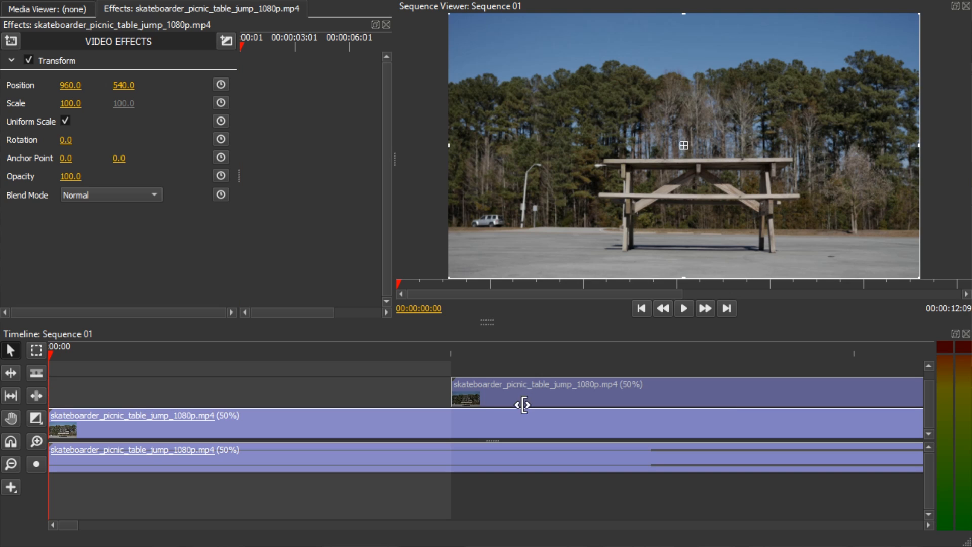
# - Set the opacity of the upper video copy to 50
pyautogui.scroll(-10, 481, 404)
pyautogui.click(234, 351)
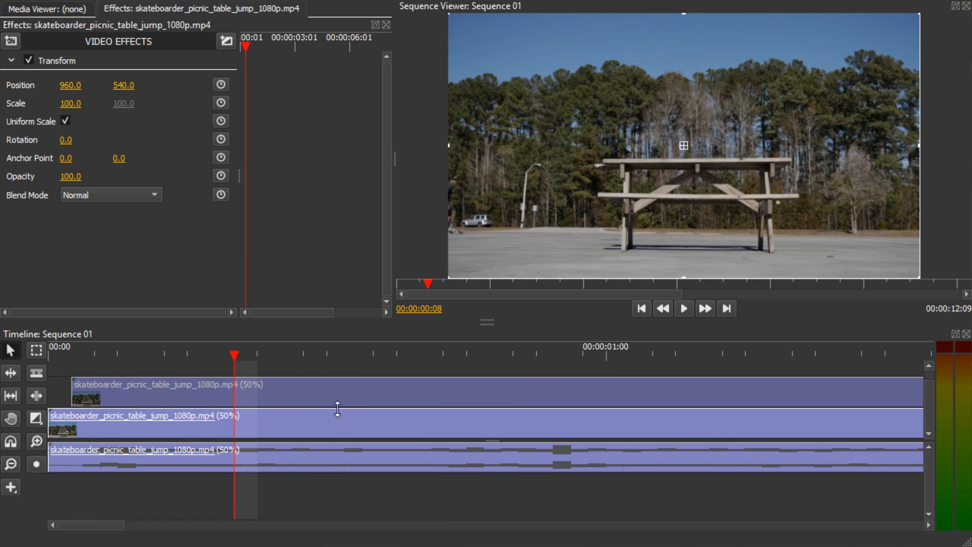
pyautogui.click(76, 175)
pyautogui.write('50')
pyautogui.press('Return')
# - Play the opening second of the blended sequence and check it in the enlarged preview
pyautogui.press('space')
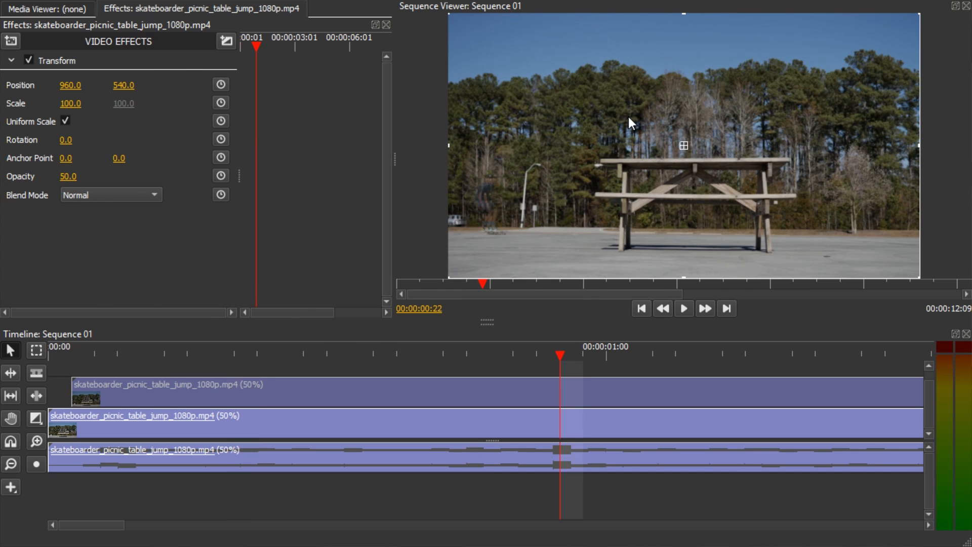
pyautogui.press('`')
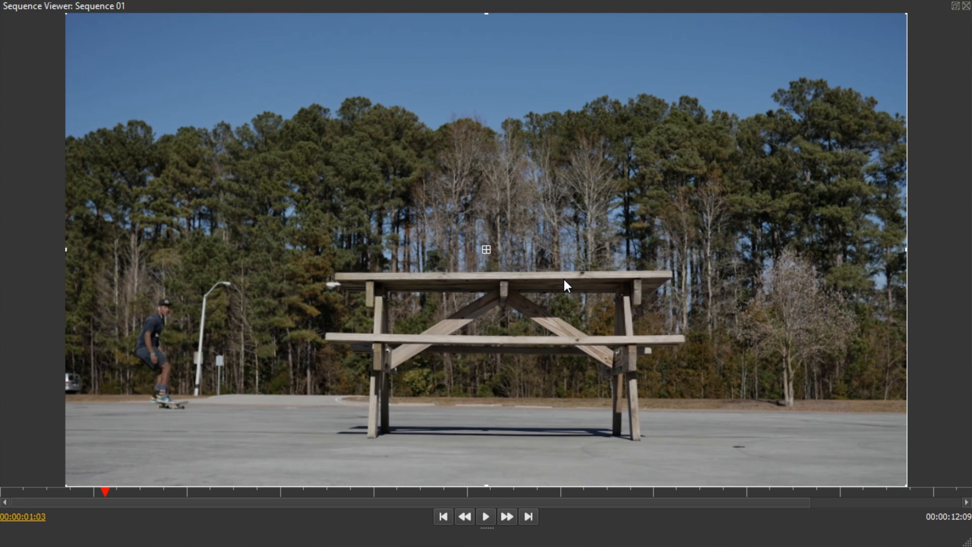
pyautogui.press('`')
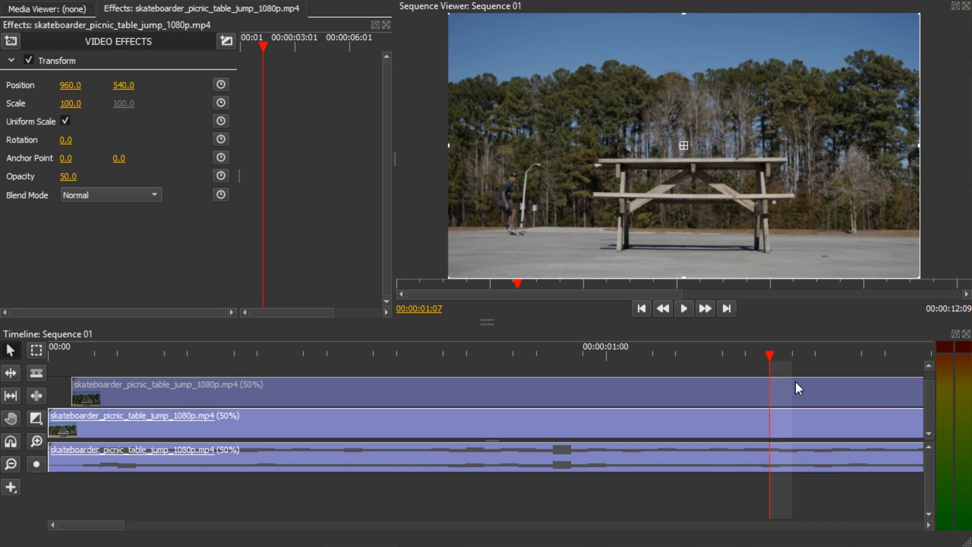
# - Go to the jump at about 6 seconds and examine the blended frames one by one in the enlarged preview
pyautogui.press('-')
pyautogui.click(211, 353)
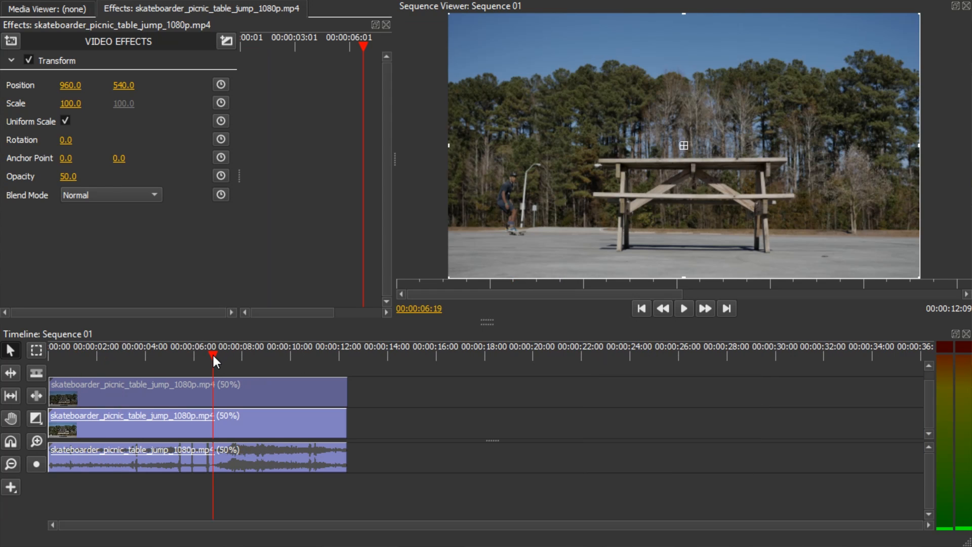
pyautogui.moveTo(212, 354); pyautogui.dragTo(197, 357)
pyautogui.press('`')
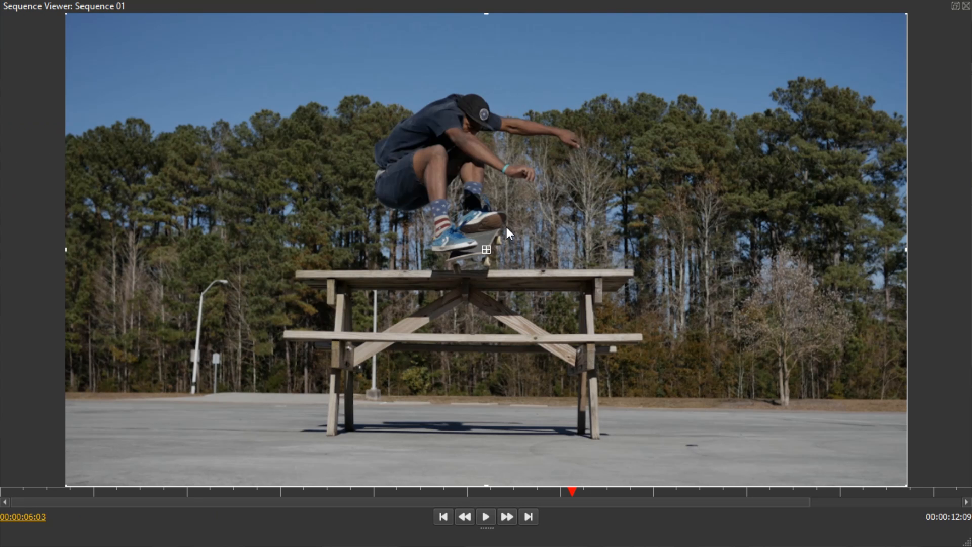
pyautogui.press('Right')
pyautogui.press('Right')
pyautogui.press('Right')
pyautogui.press('Right')
pyautogui.press('Right')
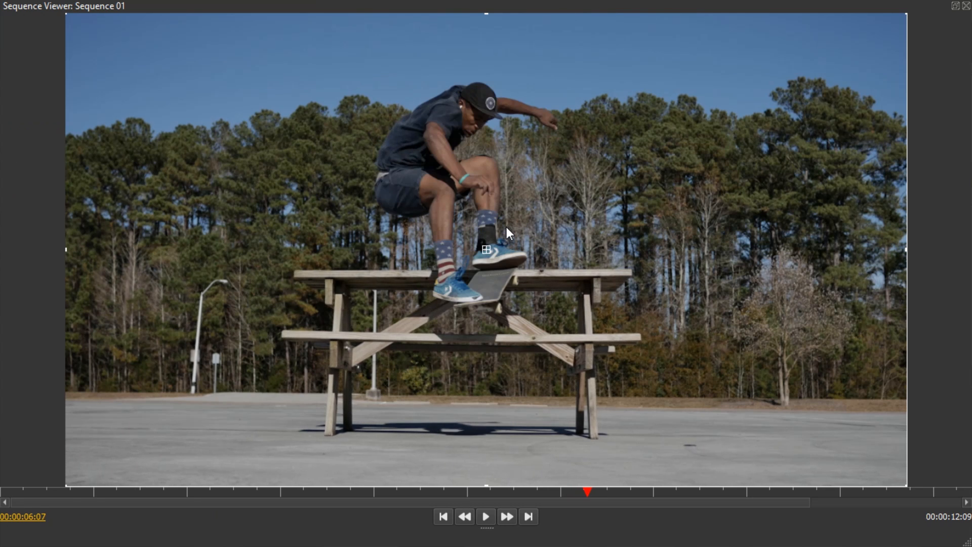
pyautogui.press('Right')
pyautogui.press('Right')
pyautogui.press('Right')
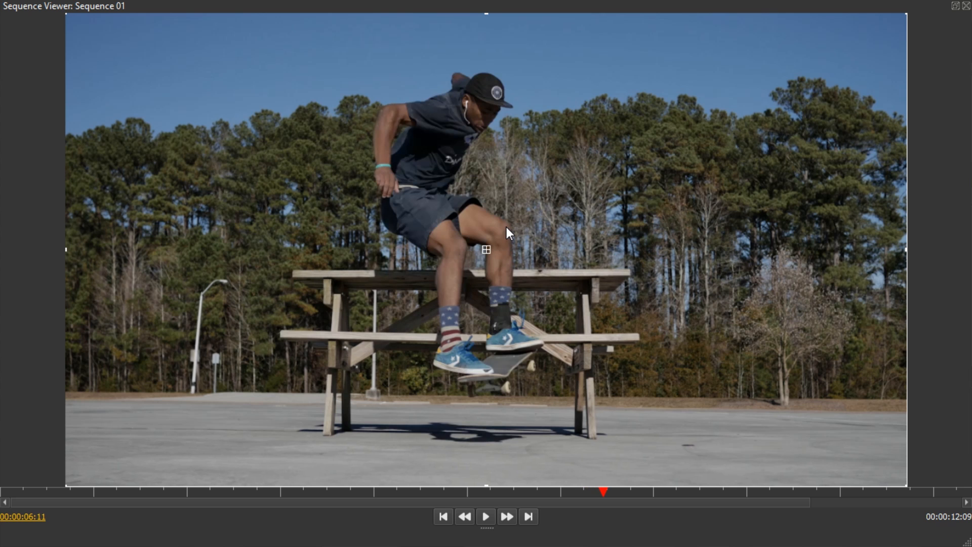
# - Play the blended jump and landing in the enlarged preview, replaying from the 6-second mark
pyautogui.press('space')
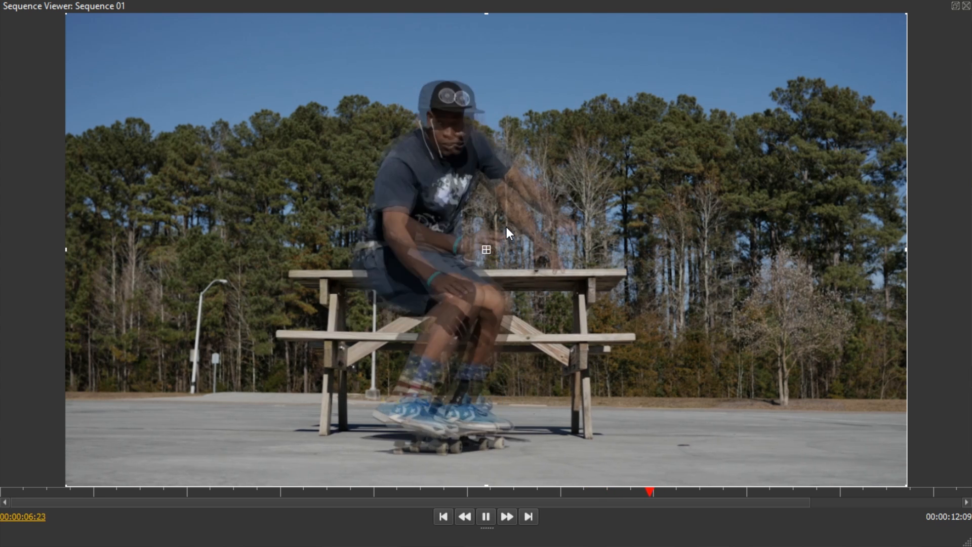
pyautogui.press('space')
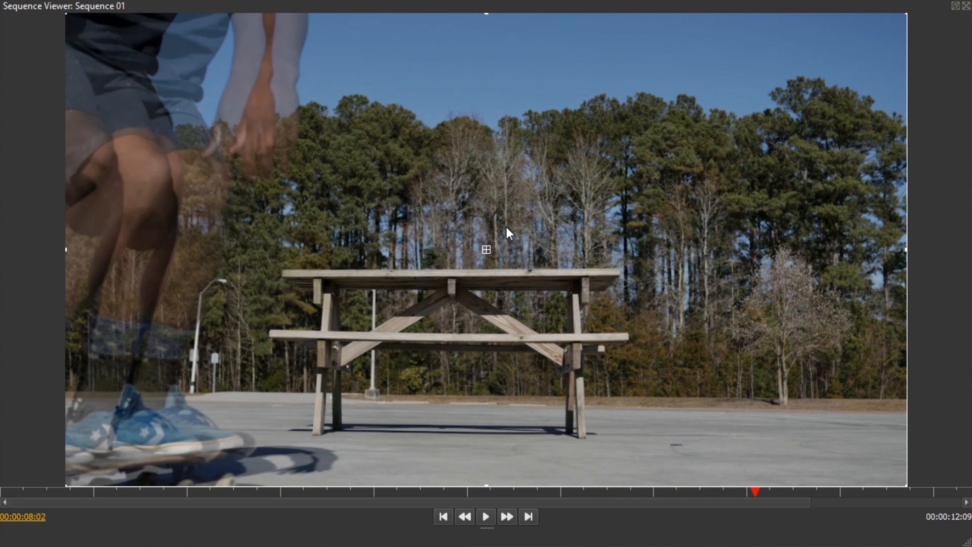
pyautogui.press('`')
pyautogui.click(193, 348)
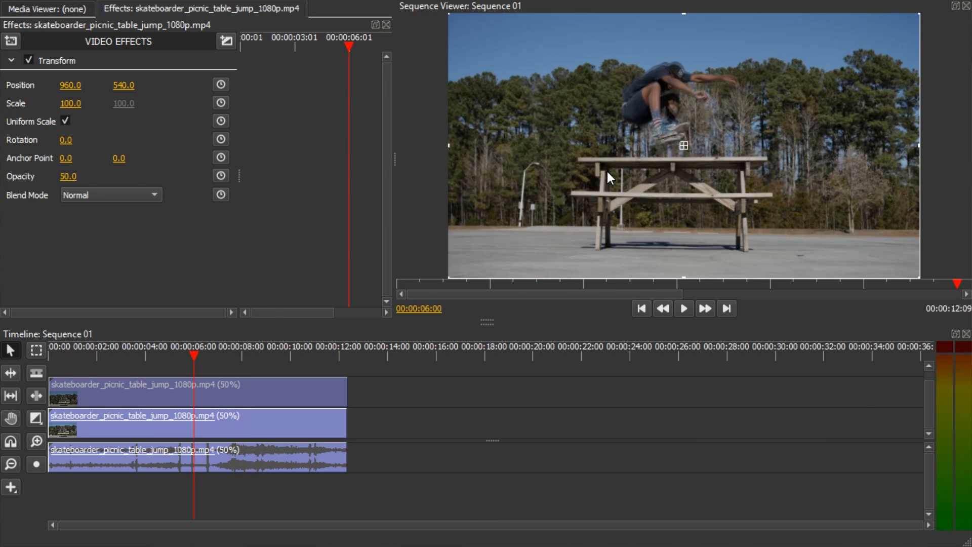
pyautogui.press('`')
pyautogui.press('space')
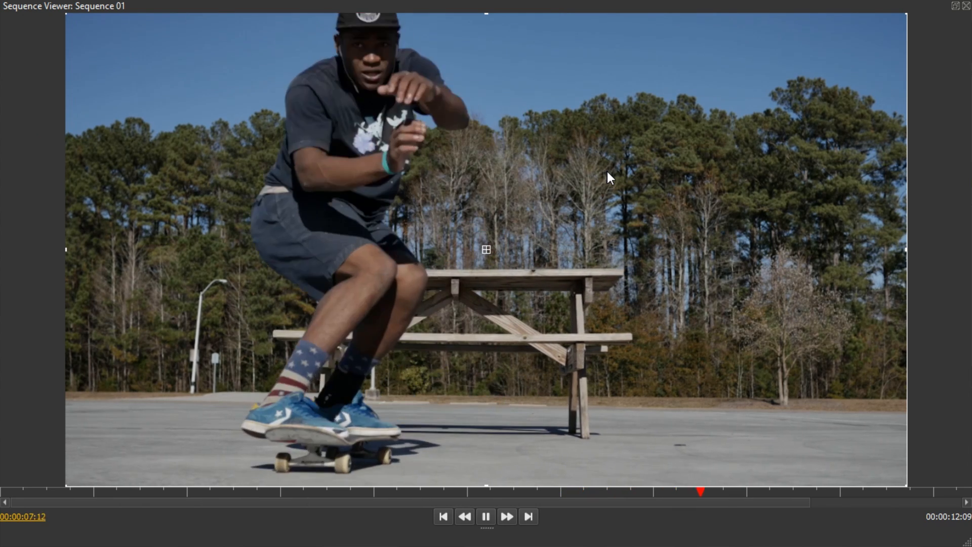
pyautogui.press('space')
pyautogui.press('`')
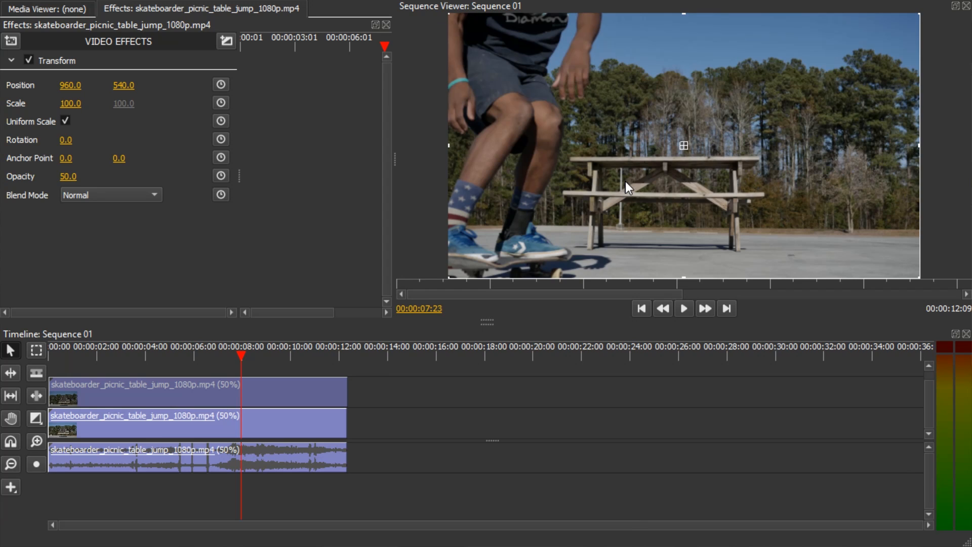
# - Set the speed of the original lower clip to 25%
pyautogui.click(198, 393)
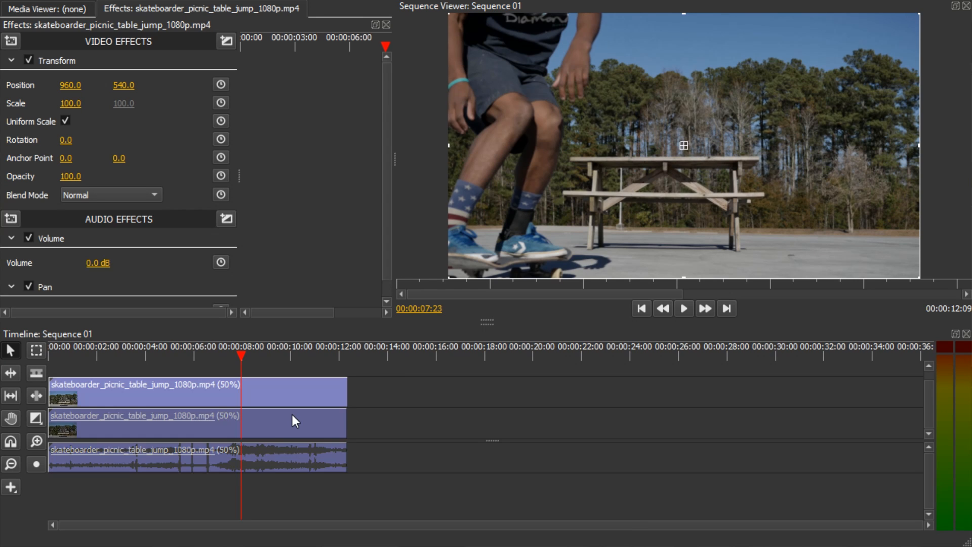
pyautogui.rightClick(282, 427)
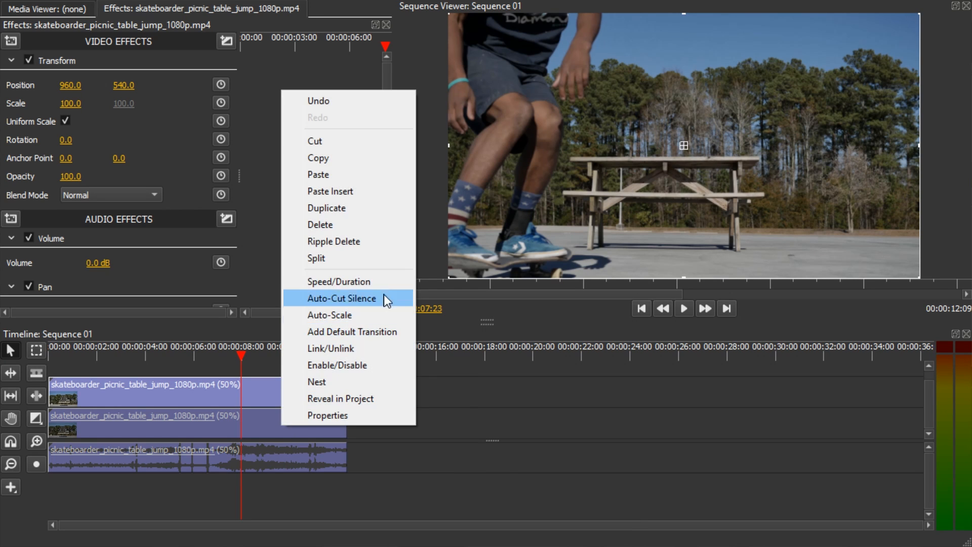
pyautogui.click(379, 282)
pyautogui.click(509, 212)
pyautogui.write('25')
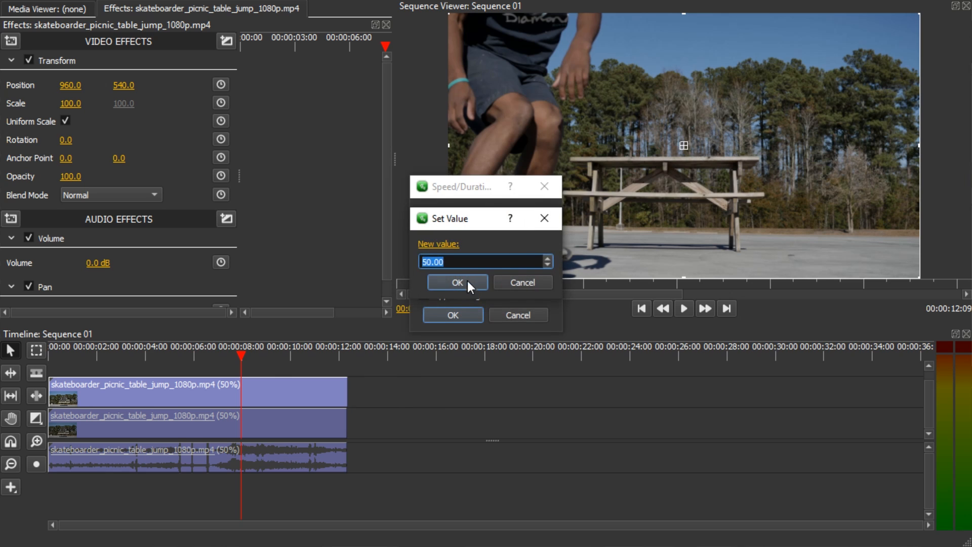
pyautogui.click(453, 279)
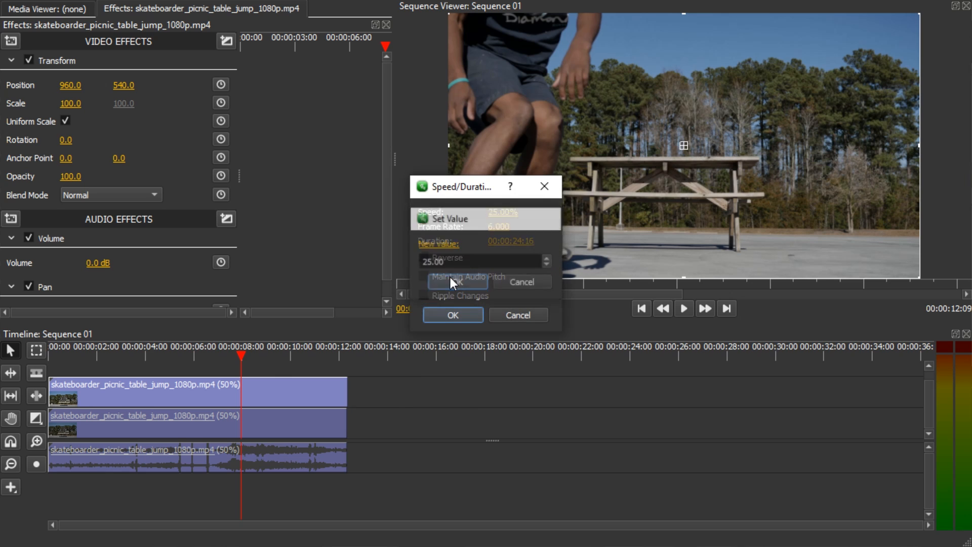
pyautogui.click(453, 315)
# - Set the speed of the upper video copy to 25% to match the clip below
pyautogui.click(261, 399)
pyautogui.rightClick(259, 397)
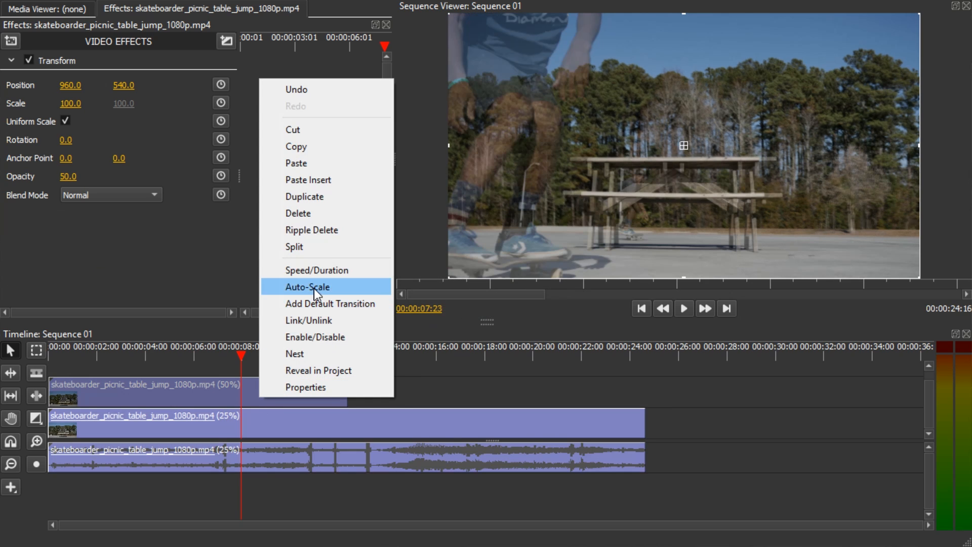
pyautogui.click(317, 270)
pyautogui.click(503, 212)
pyautogui.write('25')
pyautogui.click(450, 280)
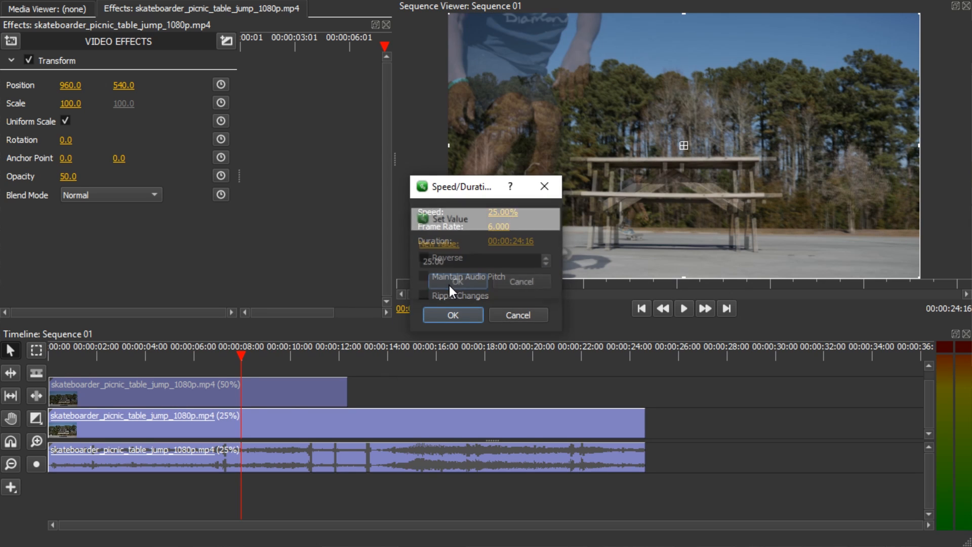
pyautogui.click(469, 314)
# - Lower the opacity of the upper video copy to 25
pyautogui.click(68, 176)
pyautogui.write('25')
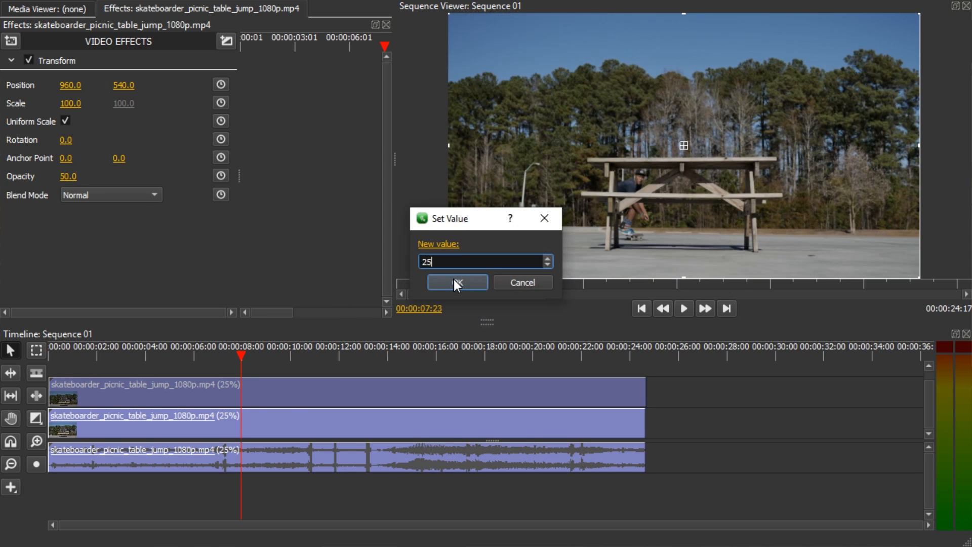
pyautogui.click(457, 282)
# - Return the playhead to the sequence start and enlarge the timeline's video track area
pyautogui.moveTo(240, 351); pyautogui.dragTo(49, 351)
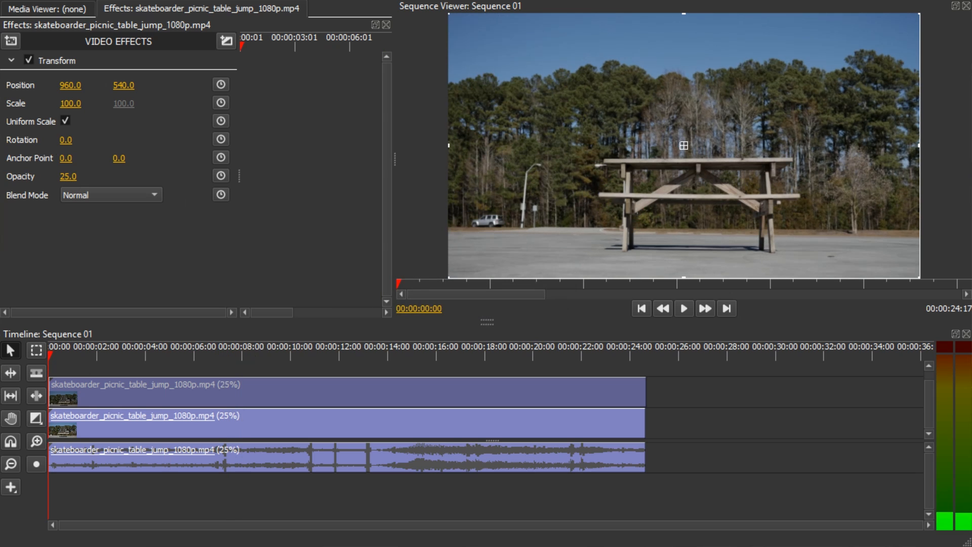
pyautogui.moveTo(117, 440); pyautogui.dragTo(116, 474)
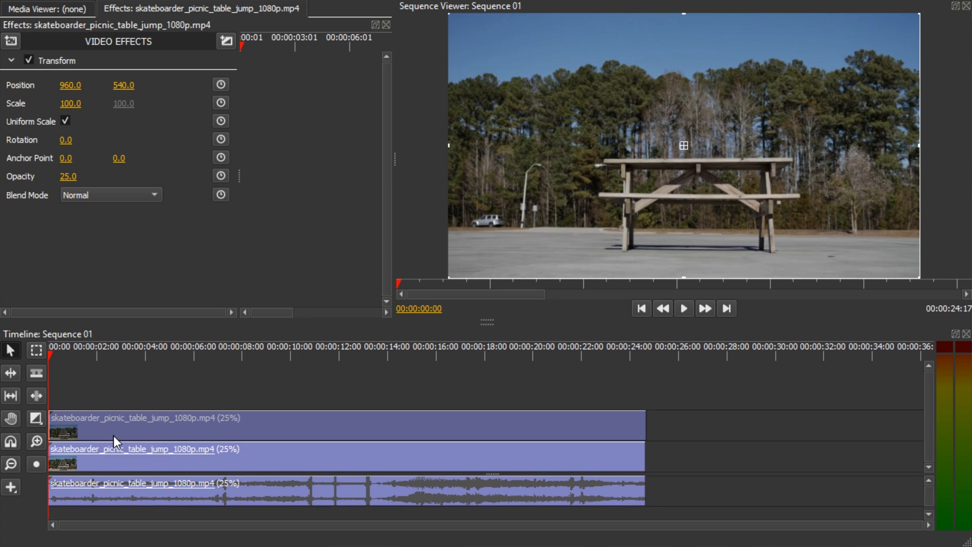
# - Duplicate the 25-opacity skateboarder copy onto the two video tracks above it
pyautogui.click(113, 432)
pyautogui.moveTo(114, 404); pyautogui.dragTo(93, 364)
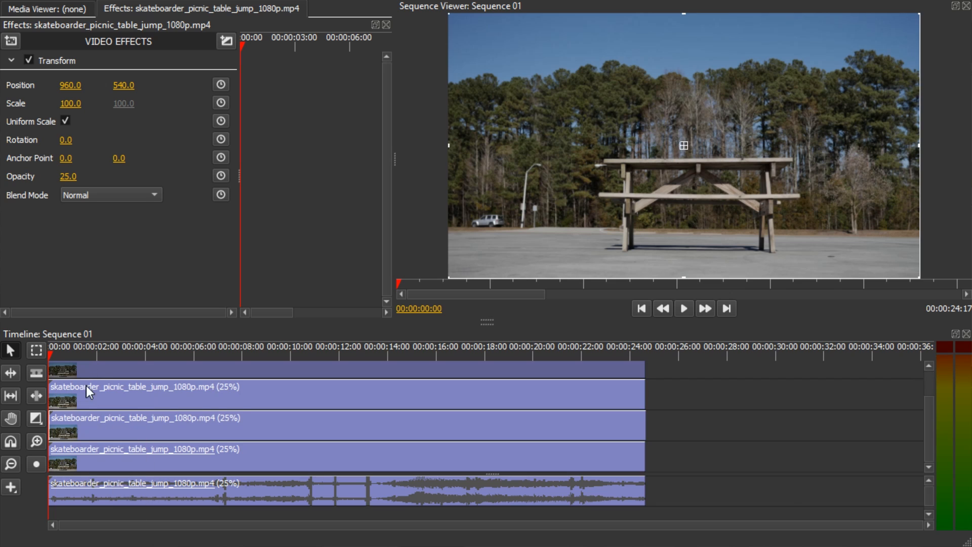
# - Offset the three semi-transparent copies from bottom to top by one, two and three frames from the sequence start
pyautogui.scroll(19, 69, 407)
pyautogui.moveTo(154, 394); pyautogui.dragTo(76, 403)
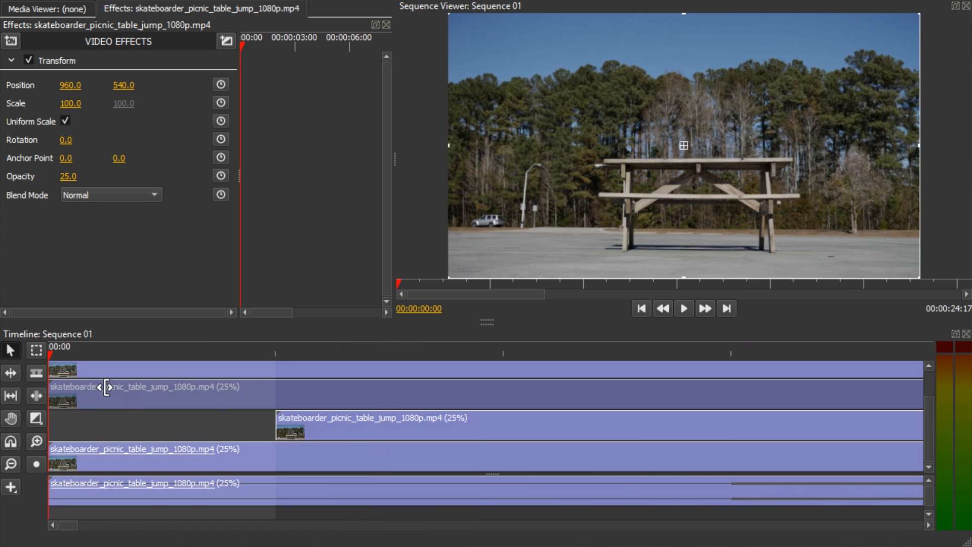
pyautogui.moveTo(423, 400); pyautogui.dragTo(659, 395)
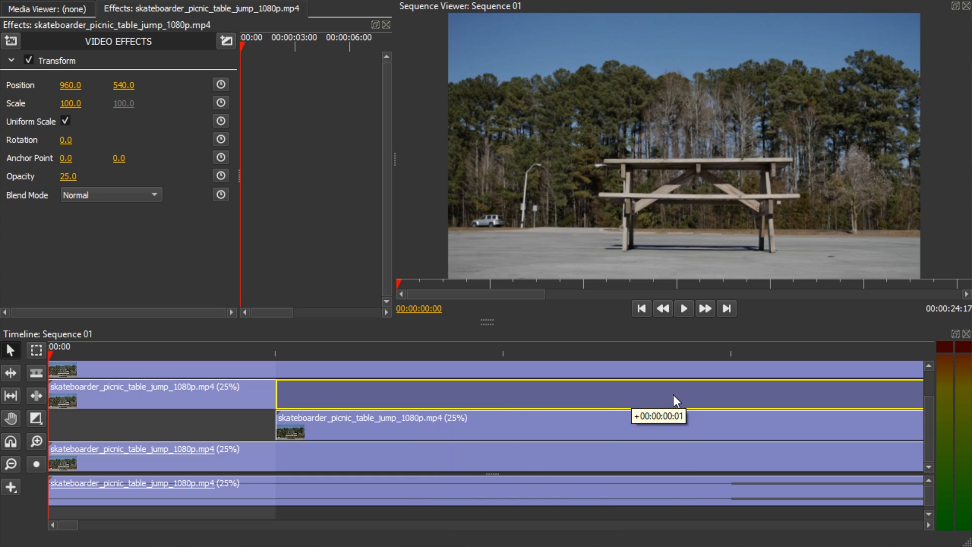
pyautogui.moveTo(799, 408)
pyautogui.mouseDown()
pyautogui.moveTo(863, 406)
pyautogui.moveTo(814, 409)
pyautogui.mouseUp()
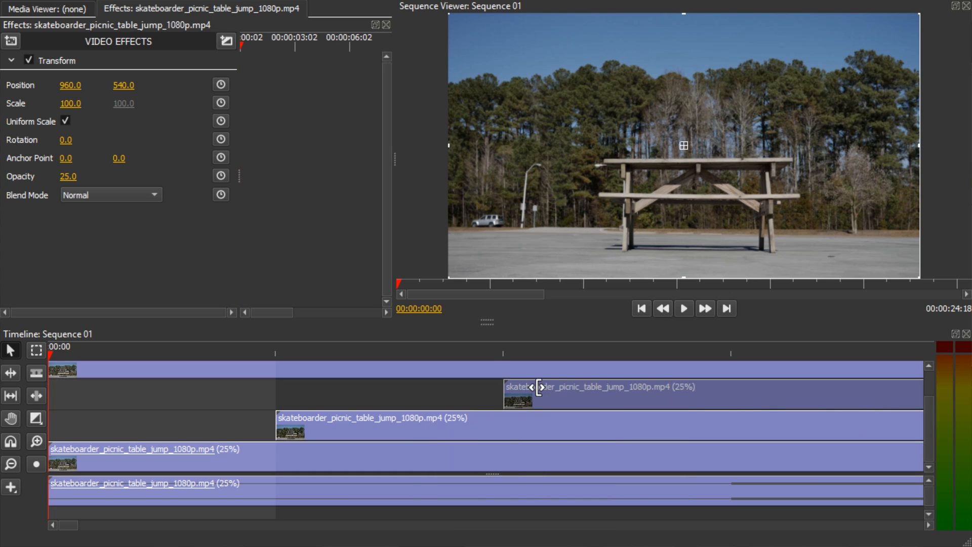
pyautogui.scroll(-2, 535, 388)
pyautogui.moveTo(452, 379); pyautogui.dragTo(546, 376)
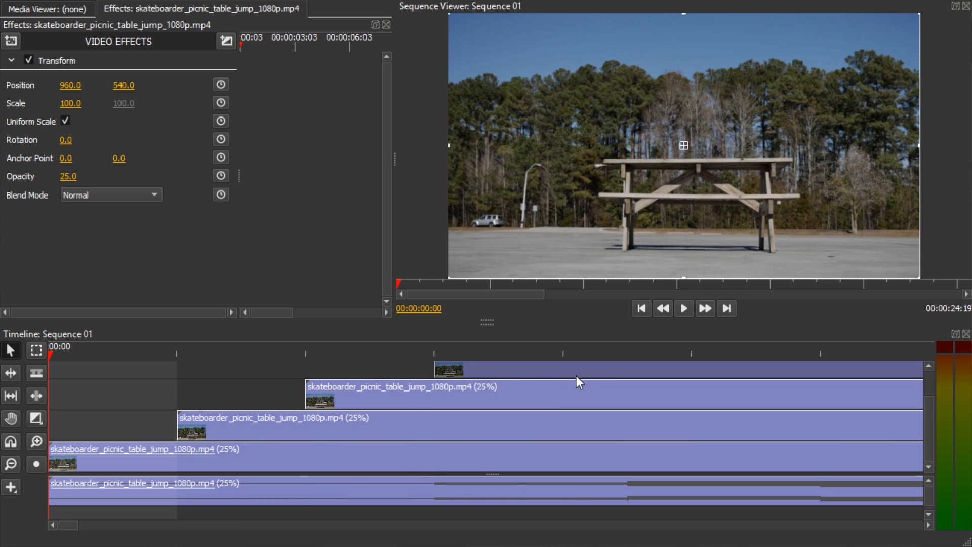
# - Enlarge the sequence viewer and step frame by frame from about 00:00:15:19 to 00:00:17:02 to examine the blended motion
pyautogui.scroll(-10, 430, 380)
pyautogui.scroll(-3, 430, 381)
pyautogui.click(211, 346)
pyautogui.press('`')
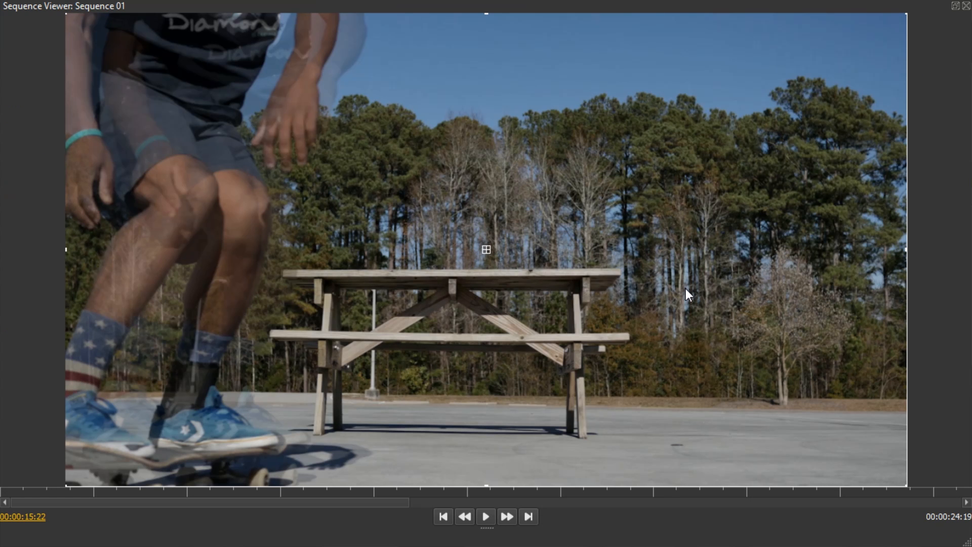
pyautogui.press('Left')
pyautogui.press('Left')
pyautogui.press('Left')
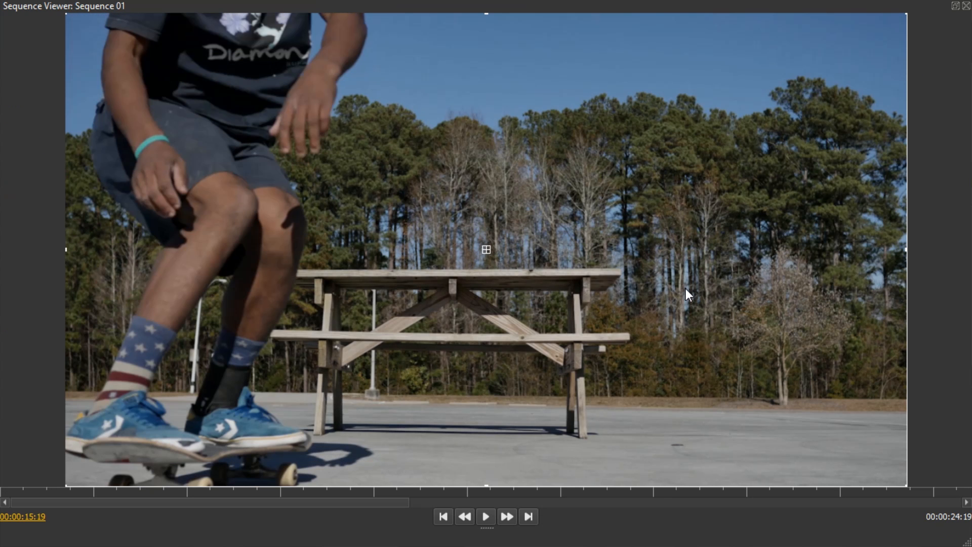
pyautogui.press('Right')
pyautogui.press('Right')
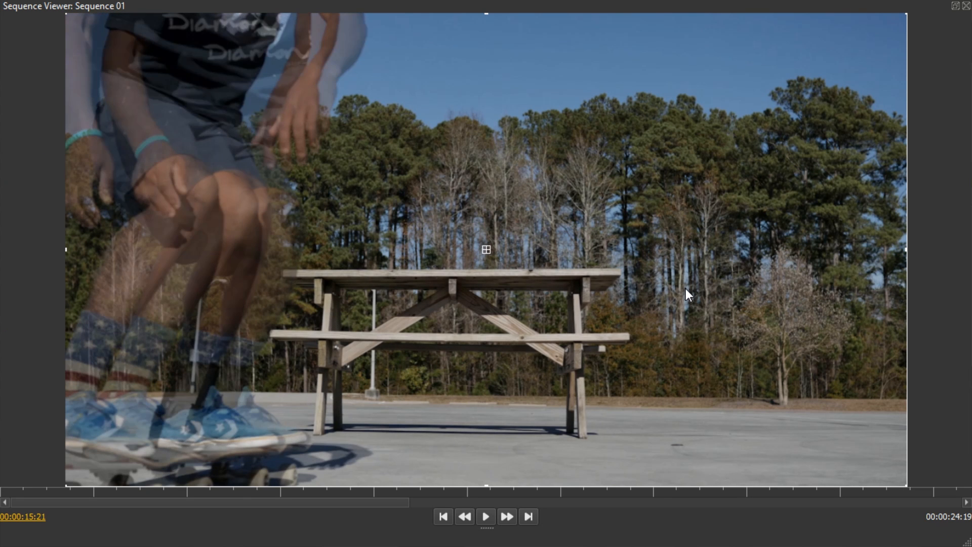
pyautogui.press('Right')
pyautogui.press('Right')
pyautogui.press('Right')
pyautogui.press('Right')
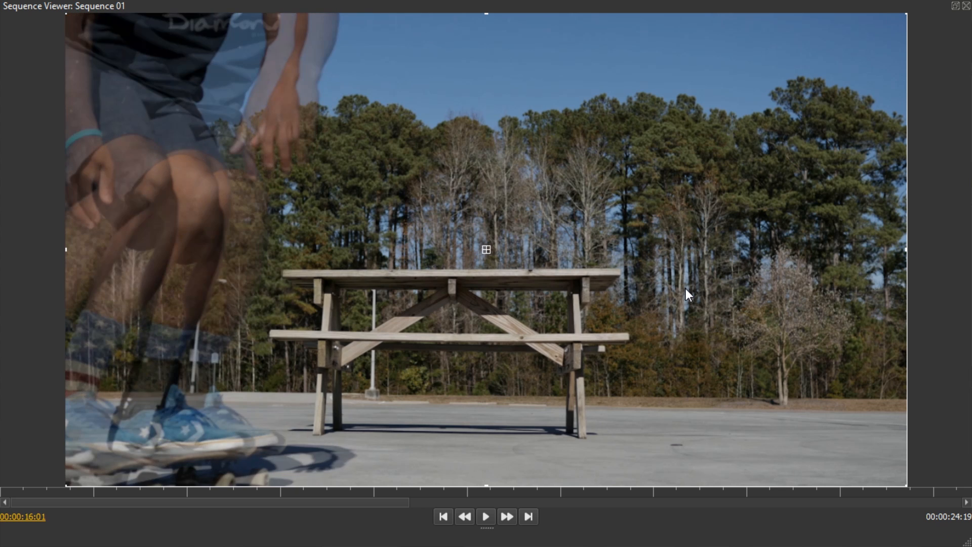
pyautogui.press('Right')
pyautogui.press('Right')
pyautogui.press('Right')
pyautogui.press('Right')
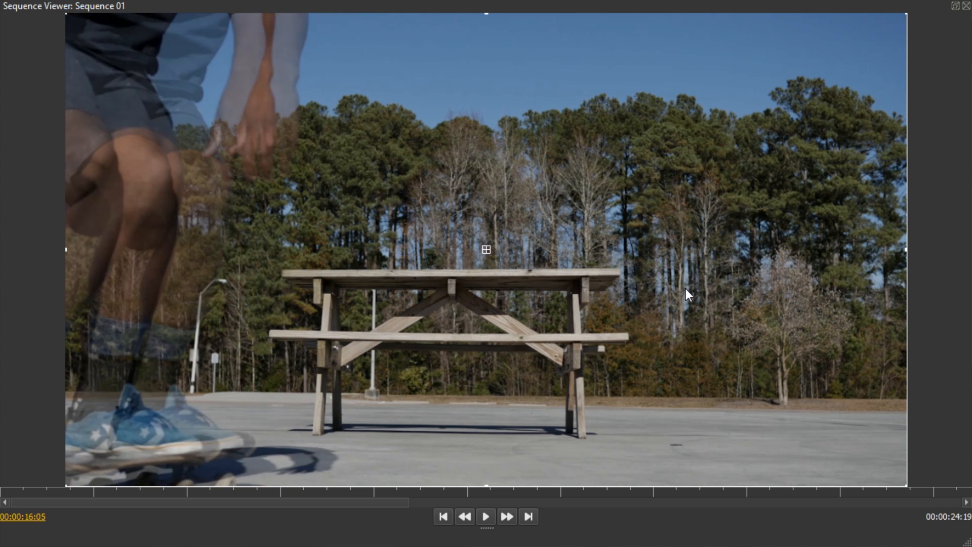
pyautogui.press('Right')
pyautogui.press('Right')
pyautogui.press('Right')
pyautogui.press('Right')
pyautogui.press('Right')
pyautogui.press('Right')
pyautogui.press('Right')
pyautogui.press('Right')
pyautogui.press('Right')
pyautogui.press('Right')
pyautogui.press('Right')
pyautogui.press('Right')
pyautogui.press('Right')
pyautogui.press('Right')
pyautogui.press('Right')
pyautogui.press('Right')
pyautogui.press('Right')
pyautogui.press('Right')
pyautogui.press('Right')
pyautogui.press('Right')
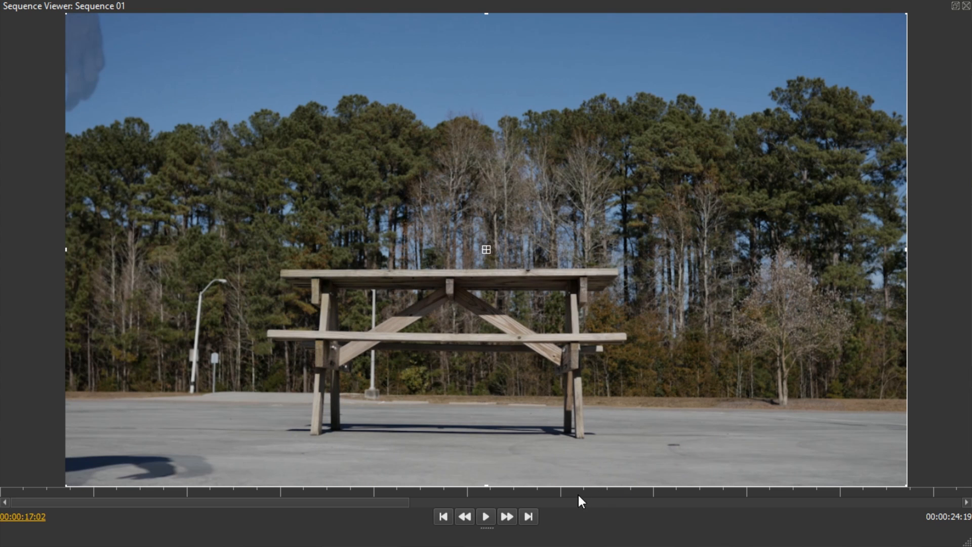
# - Play the table jump in the enlarged viewer to check the smoothed slow motion, and restore the normal layout
pyautogui.click(440, 495)
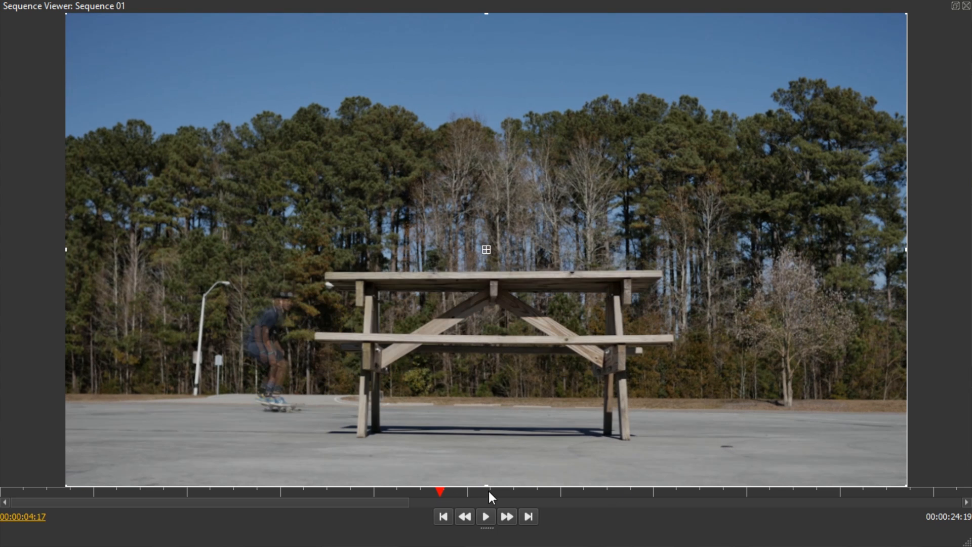
pyautogui.moveTo(489, 493); pyautogui.dragTo(597, 495)
pyautogui.press('space')
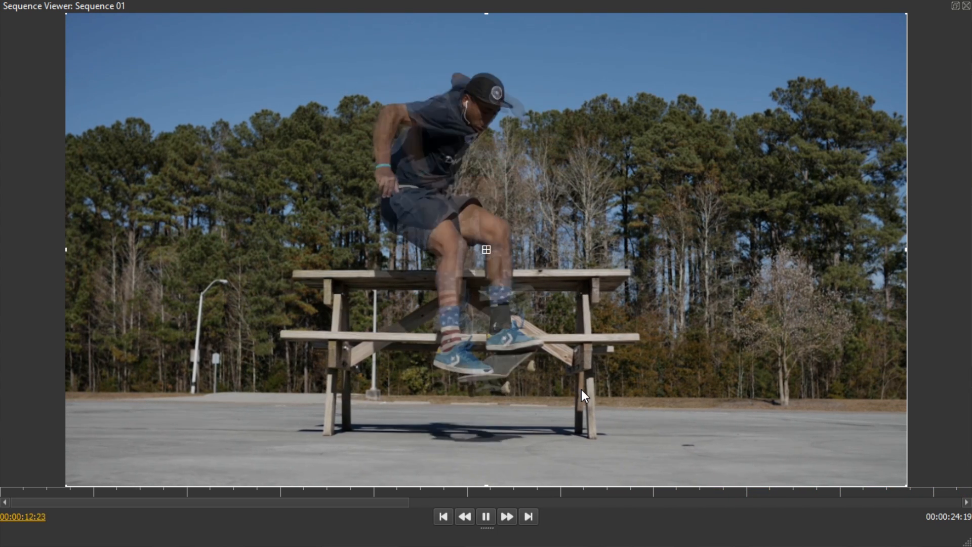
pyautogui.press('space')
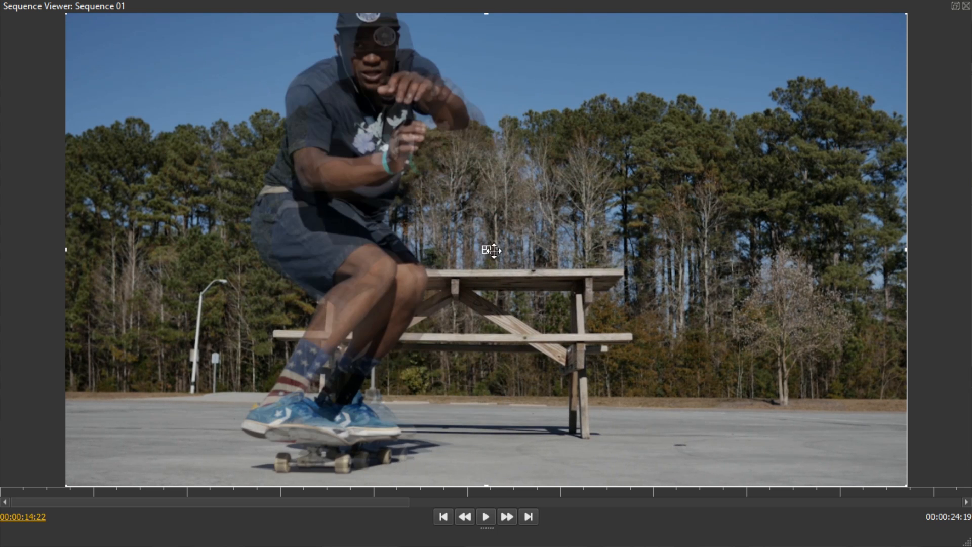
pyautogui.press('`')
# - Shift the original linked video and audio clip three frames later so it lines up with the topmost copy
pyautogui.scroll(3, 244, 465)
pyautogui.scroll(1, 506, 455)
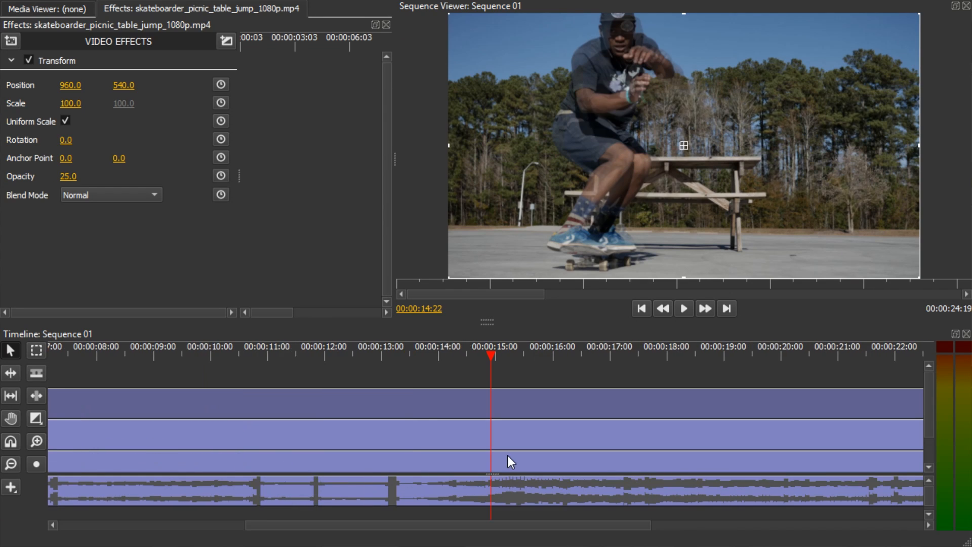
pyautogui.scroll(-1, 606, 472)
pyautogui.click(579, 484)
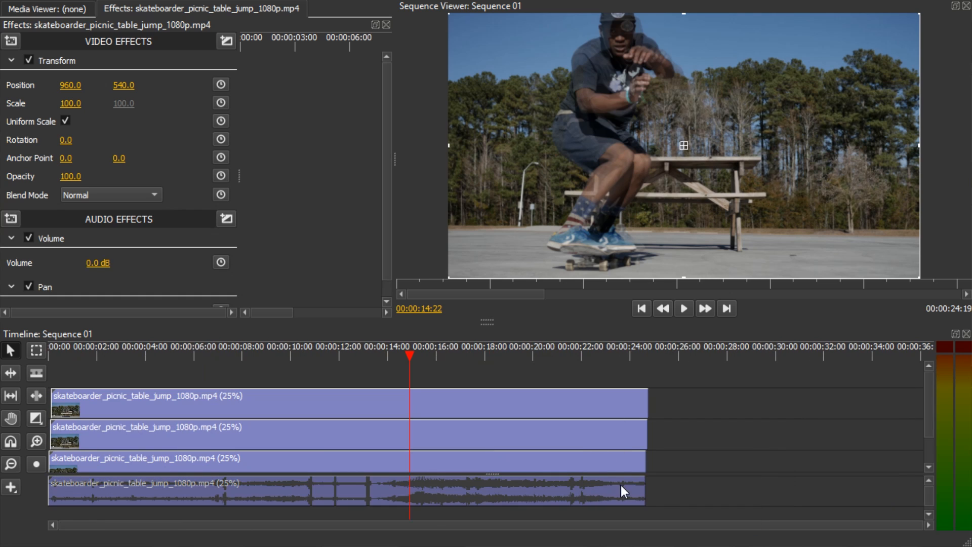
pyautogui.scroll(2, 702, 454)
pyautogui.scroll(-3, 672, 438)
pyautogui.moveTo(531, 361); pyautogui.dragTo(488, 354)
pyautogui.scroll(3, 528, 460)
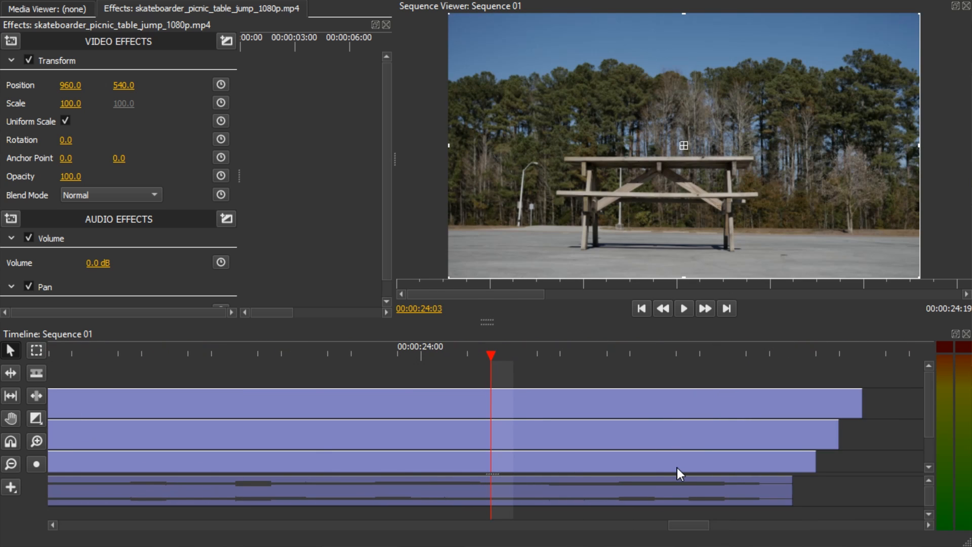
pyautogui.moveTo(691, 488); pyautogui.dragTo(779, 487)
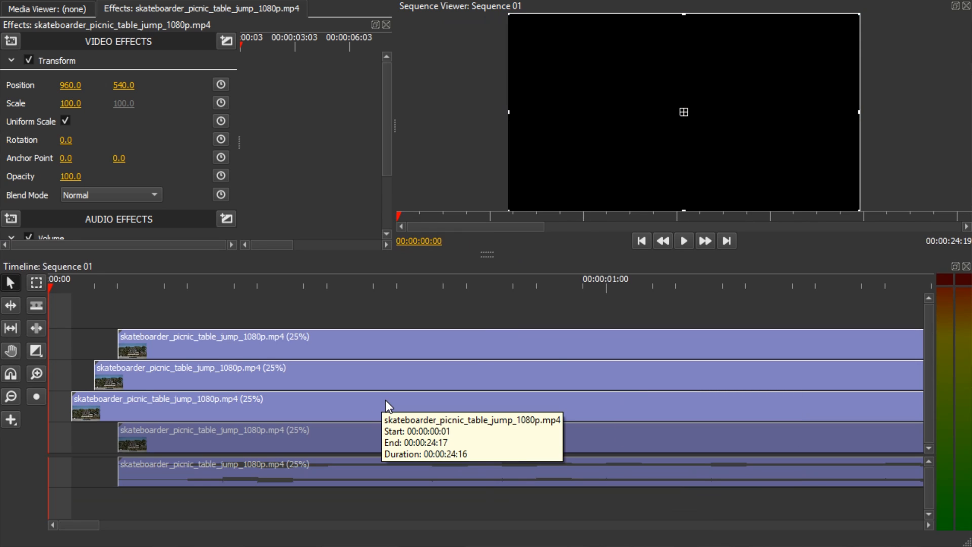
# - Unlink the original clip's video from its audio and move only the video back to the sequence start
pyautogui.hotkey('ctrl', 'l')
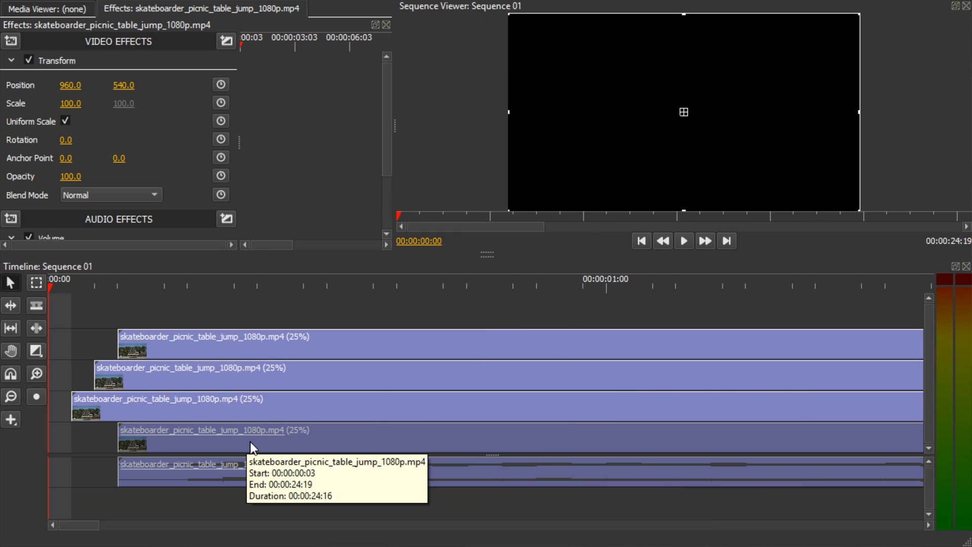
pyautogui.click(90, 440)
pyautogui.moveTo(312, 430); pyautogui.dragTo(226, 439)
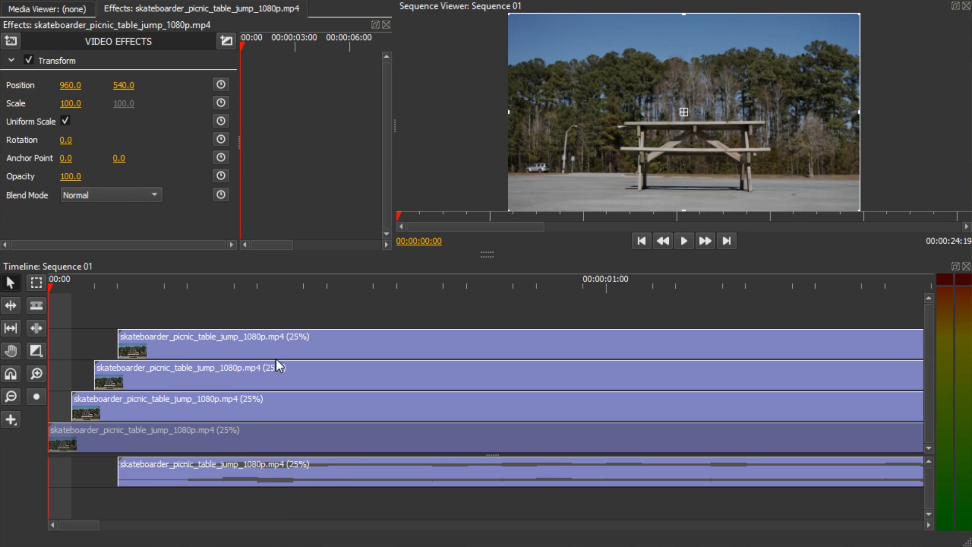
# - Delete the topmost semi-transparent copy, the one offset by three frames
pyautogui.scroll(-5, 279, 360)
pyautogui.scroll(3, 425, 373)
pyautogui.click(387, 288)
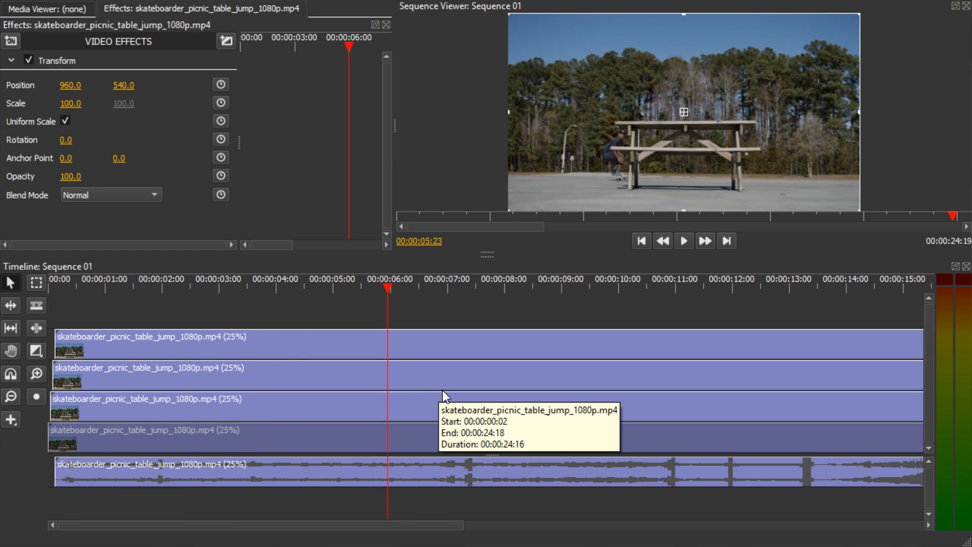
pyautogui.scroll(-2, 587, 415)
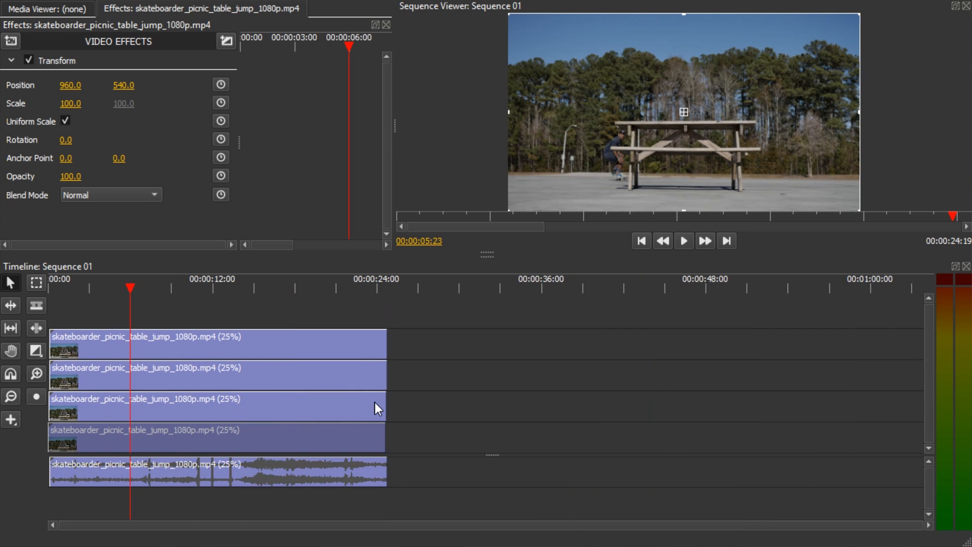
pyautogui.click(247, 346)
pyautogui.press('Delete')
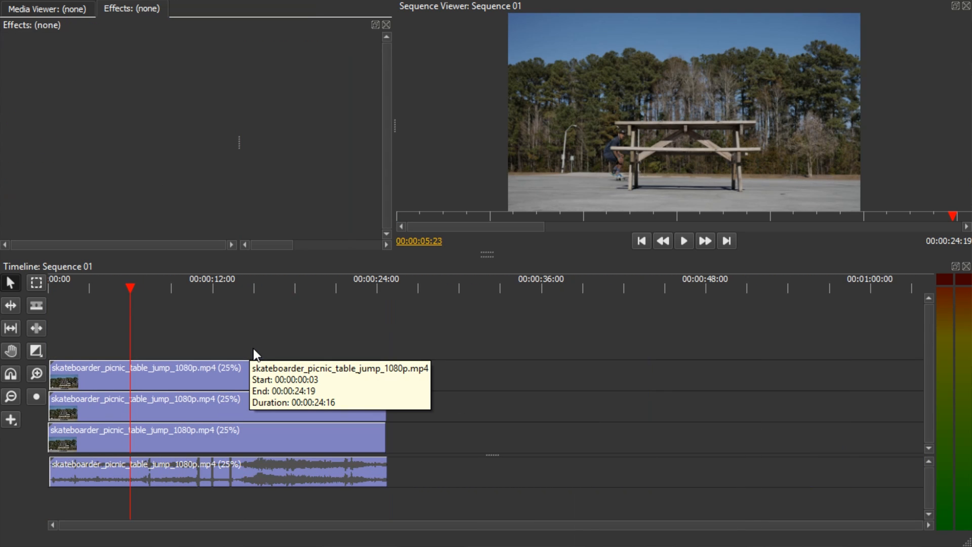
# - Set the opacity of the uppermost remaining video copy to 33.3
pyautogui.click(162, 366)
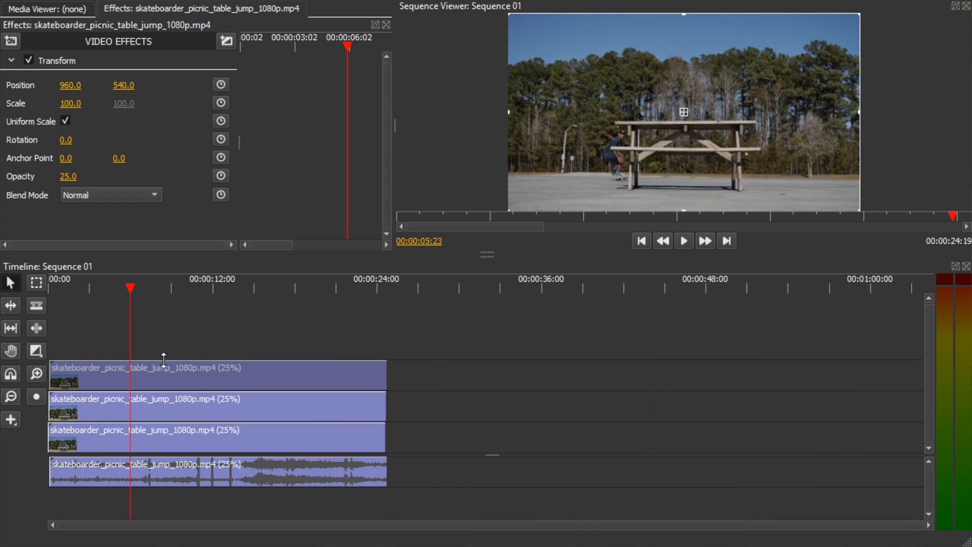
pyautogui.click(77, 177)
pyautogui.write('33.3')
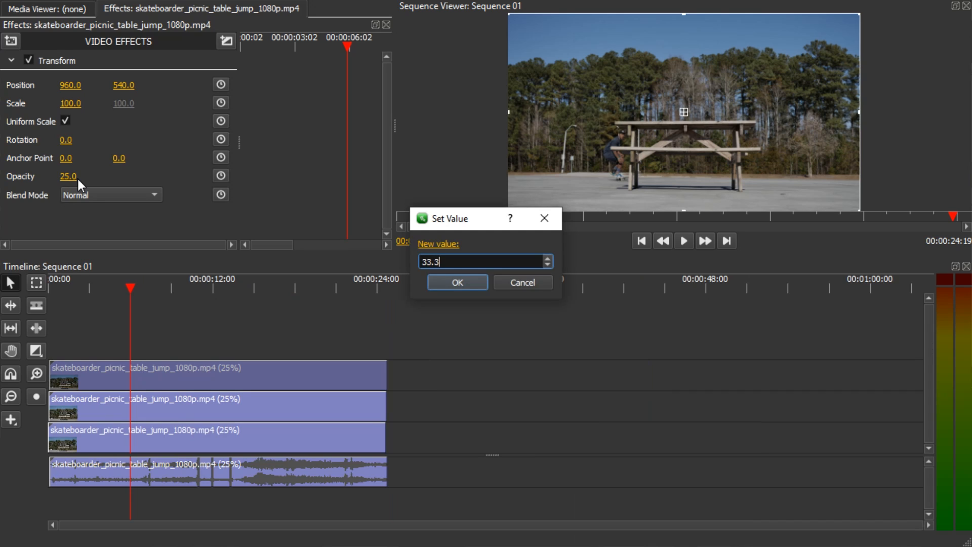
pyautogui.press('Return')
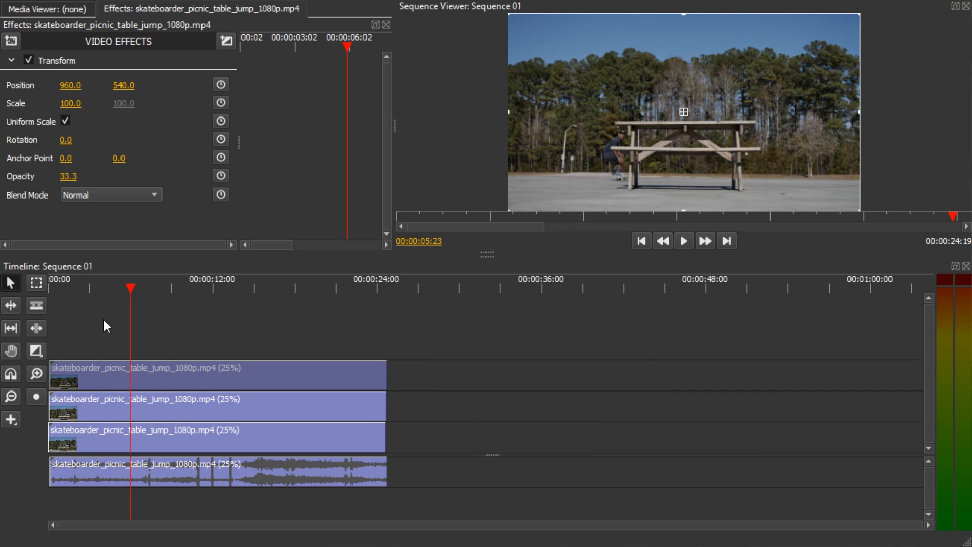
# - Set the opacity of the middle video copy to 33.3
pyautogui.click(153, 396)
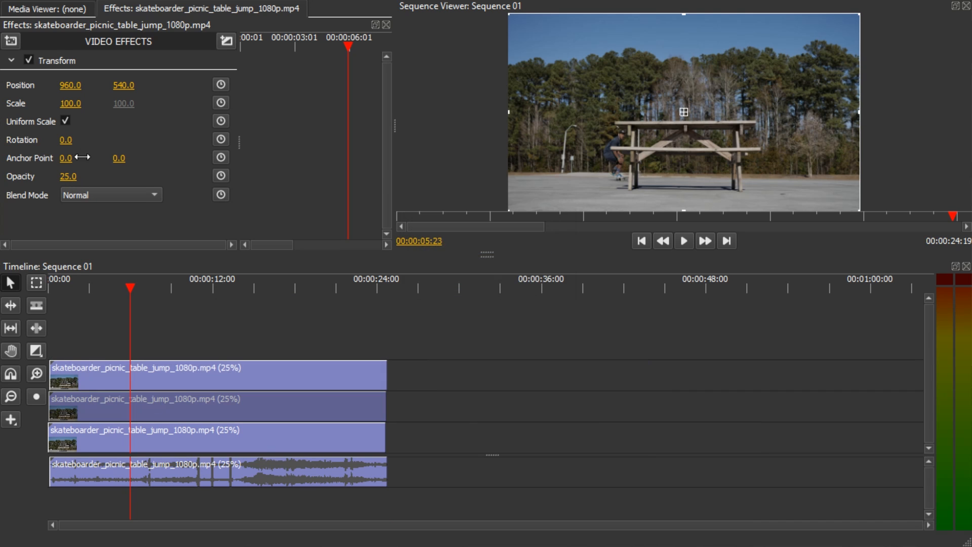
pyautogui.click(71, 179)
pyautogui.write('33.3')
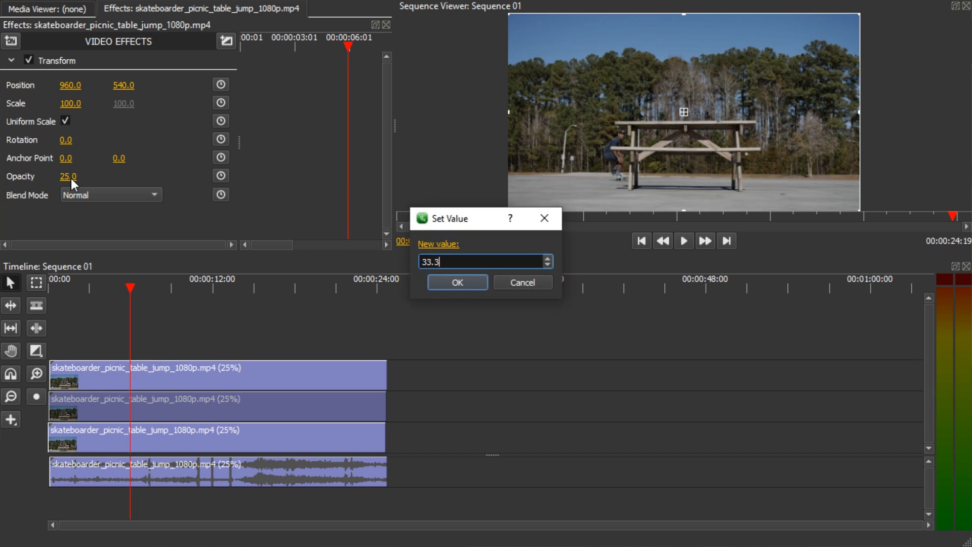
pyautogui.press('Return')
pyautogui.click(264, 430)
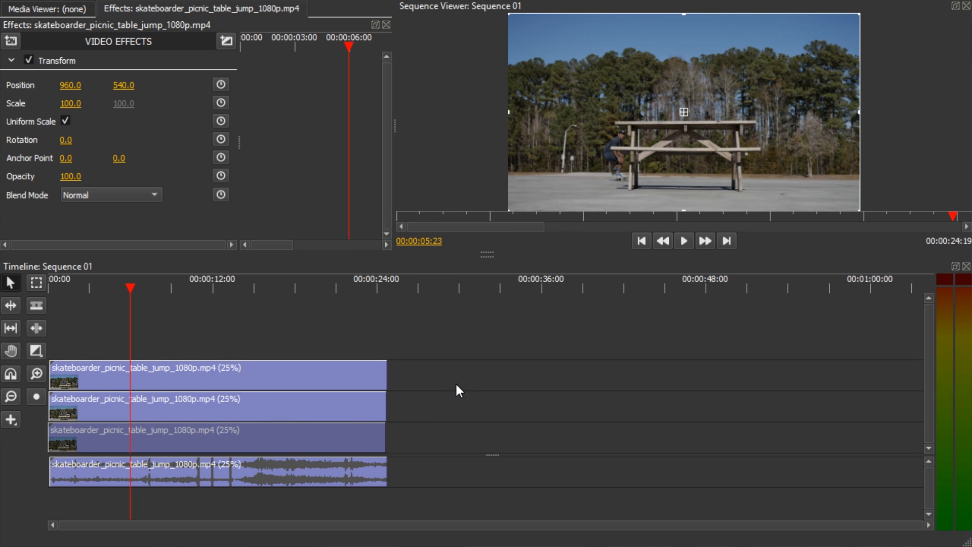
pyautogui.rightClick(321, 443)
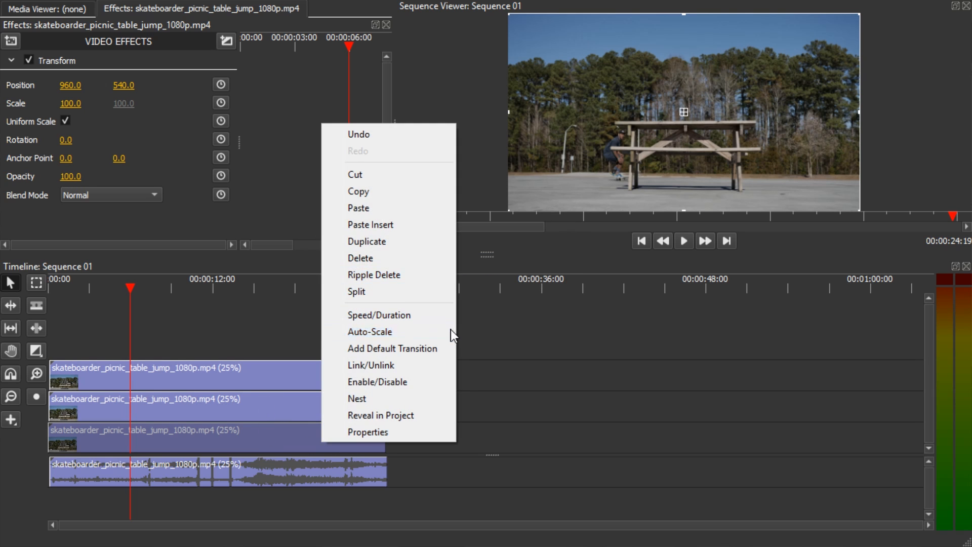
pyautogui.click(562, 372)
# - Set the speed of all three video clips and the audio clip together to 33.33%
pyautogui.moveTo(472, 449); pyautogui.dragTo(347, 365)
pyautogui.keyDown('shift'); pyautogui.click(369, 469); pyautogui.keyUp('shift')
pyautogui.moveTo(472, 481); pyautogui.dragTo(345, 363)
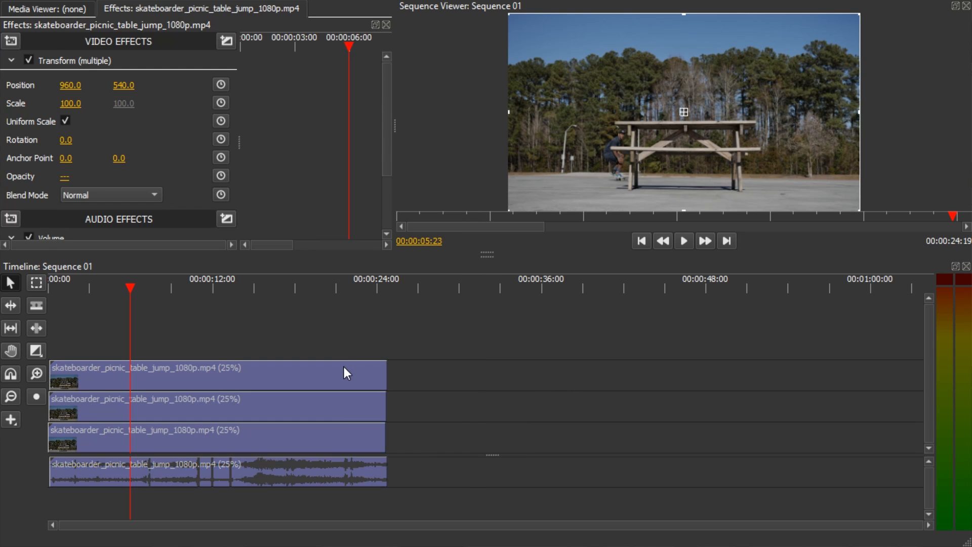
pyautogui.rightClick(346, 365)
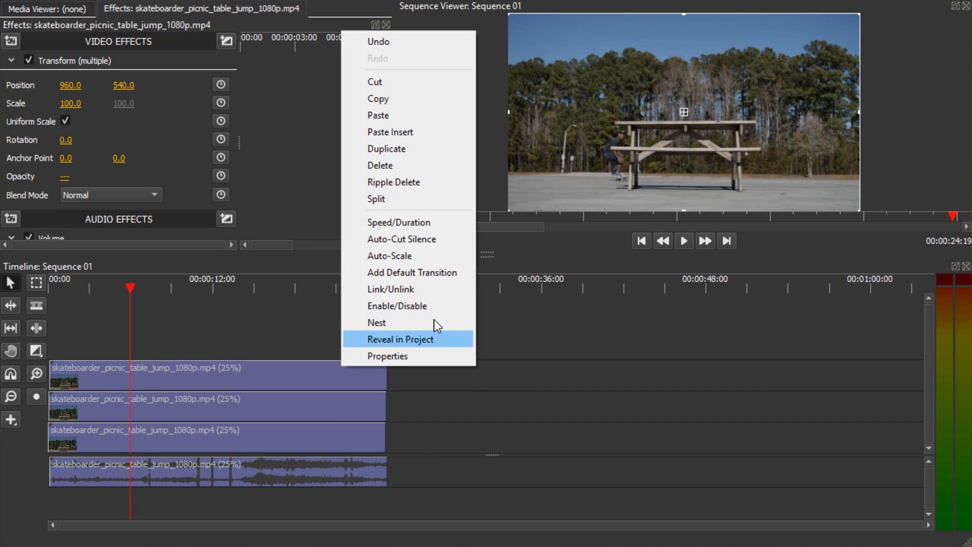
pyautogui.click(448, 226)
pyautogui.click(503, 213)
pyautogui.write('33')
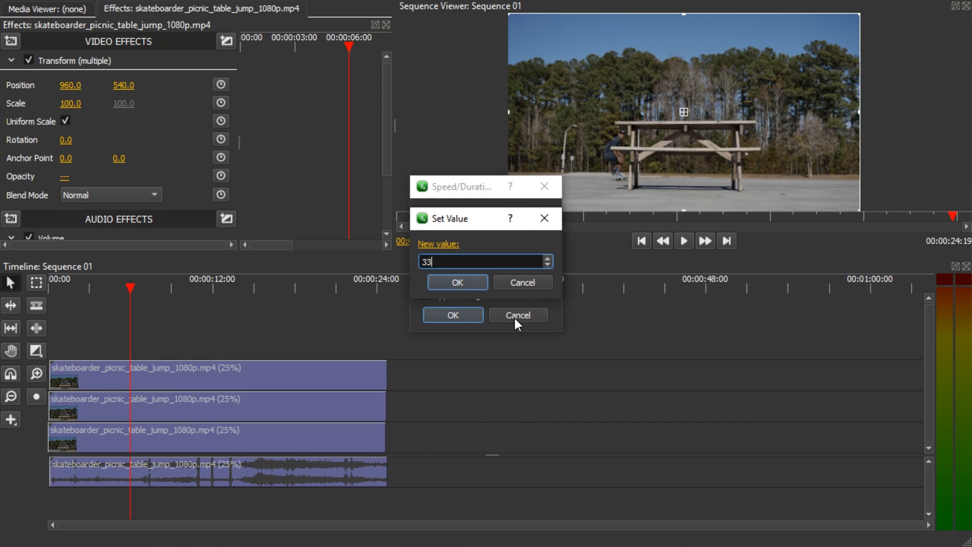
pyautogui.write('.33')
pyautogui.click(457, 284)
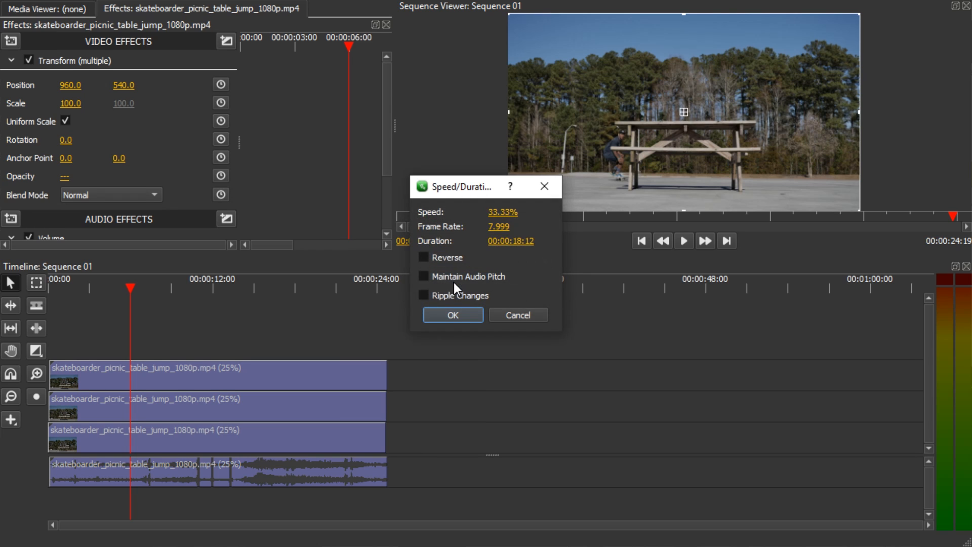
pyautogui.click(464, 312)
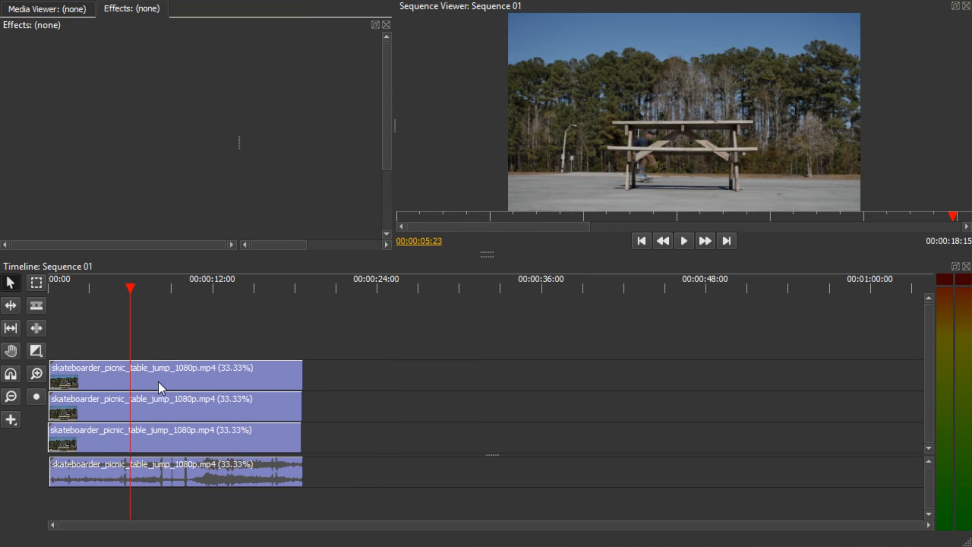
# - Shift the audio clip one frame earlier so its start lines up with the uppermost video copy
pyautogui.moveTo(116, 285); pyautogui.dragTo(48, 286)
pyautogui.scroll(17, 67, 357)
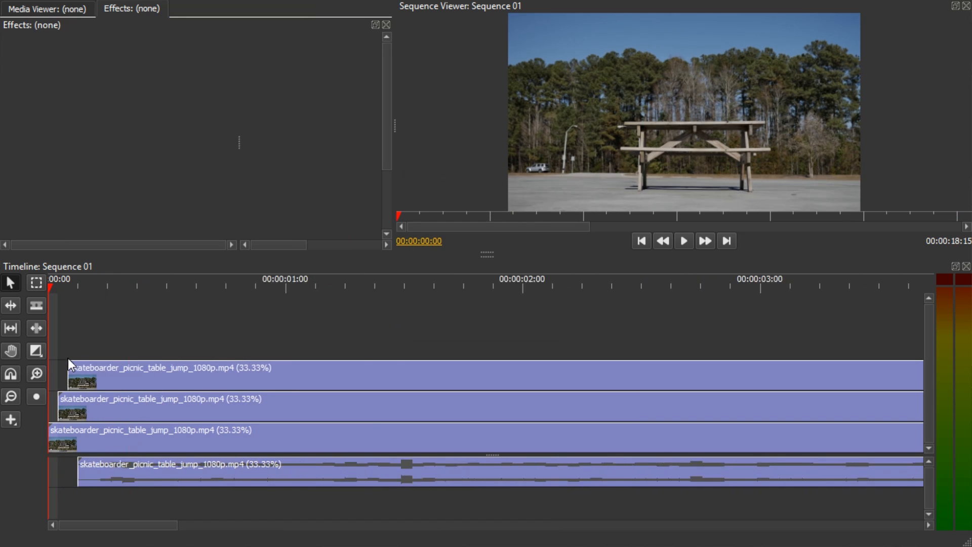
pyautogui.moveTo(318, 470); pyautogui.dragTo(262, 473)
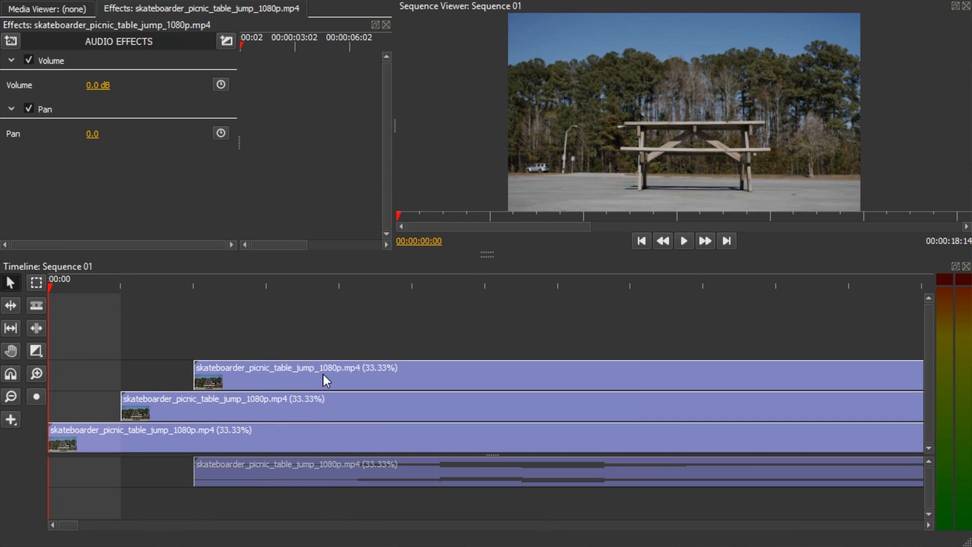
# - Place the playhead at the end of the uppermost clip and examine how the ends of the stacked clips are staggered
pyautogui.scroll(-15, 229, 381)
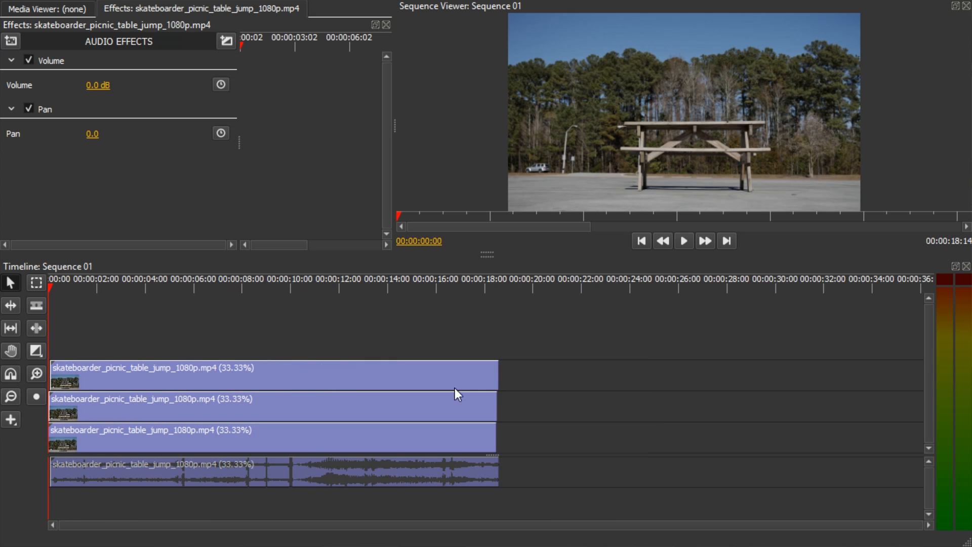
pyautogui.click(493, 316)
pyautogui.click(503, 290)
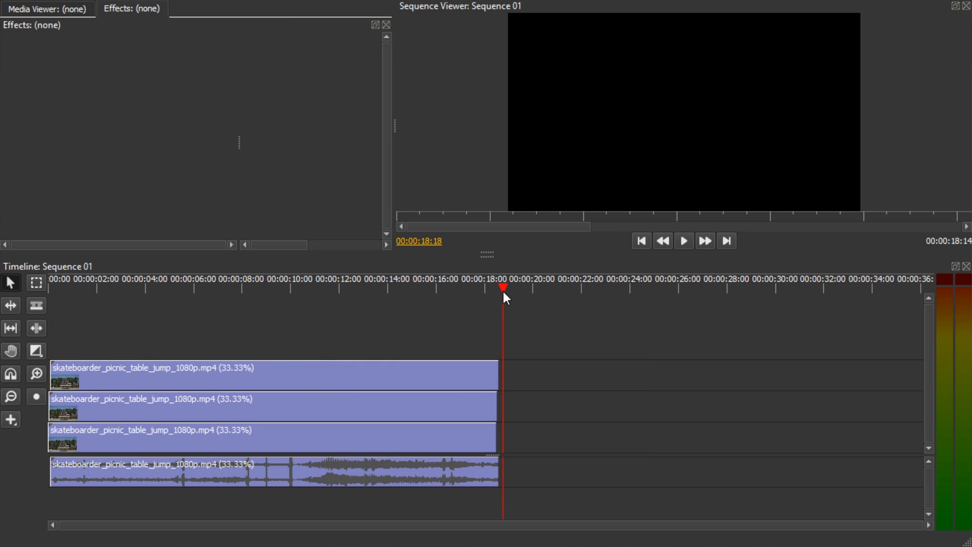
pyautogui.press('Up')
pyautogui.scroll(19, 504, 355)
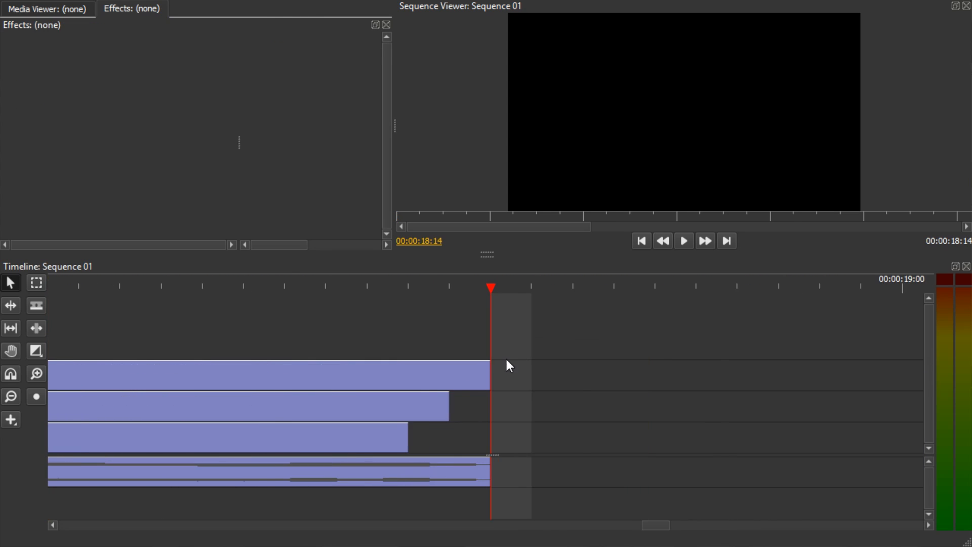
# - Go to 00:00:07:23 and step through the picnic table jump frame by frame to 00:00:08:07 in the maximized sequence viewer
pyautogui.scroll(-20, 503, 355)
pyautogui.moveTo(111, 290); pyautogui.dragTo(83, 285)
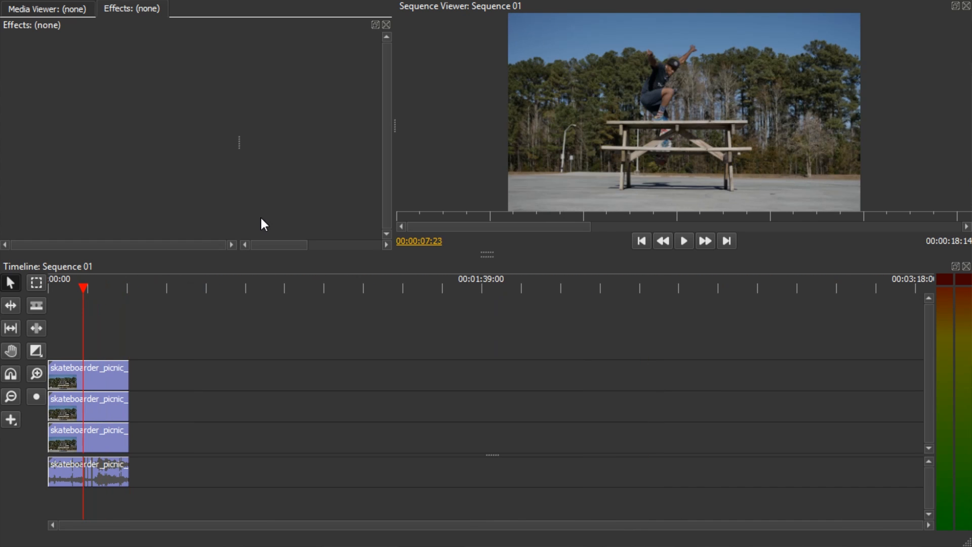
pyautogui.press('`')
pyautogui.press('Right')
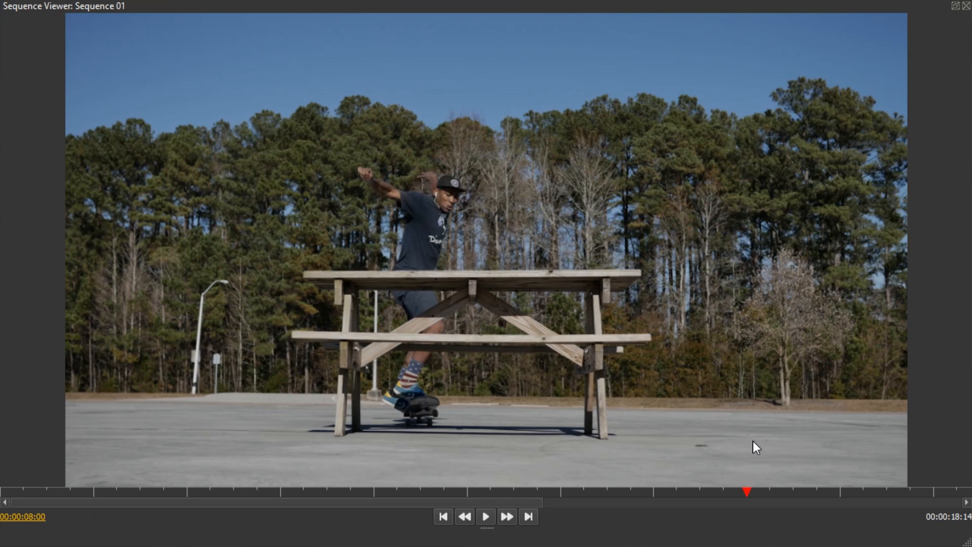
pyautogui.press('Right')
pyautogui.press('Right')
pyautogui.press('Right')
pyautogui.press('Right')
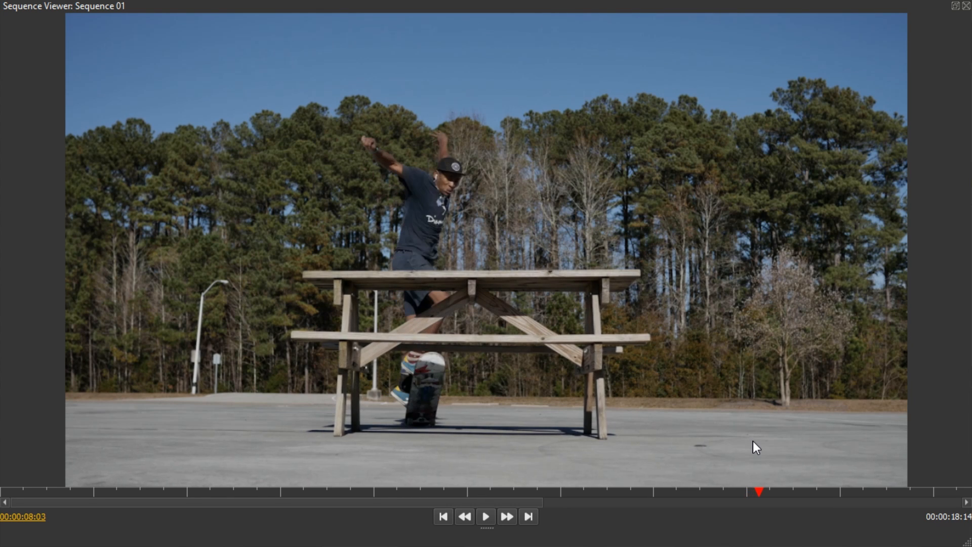
pyautogui.press('Right')
pyautogui.press('Right')
pyautogui.press('Right')
pyautogui.press('Right')
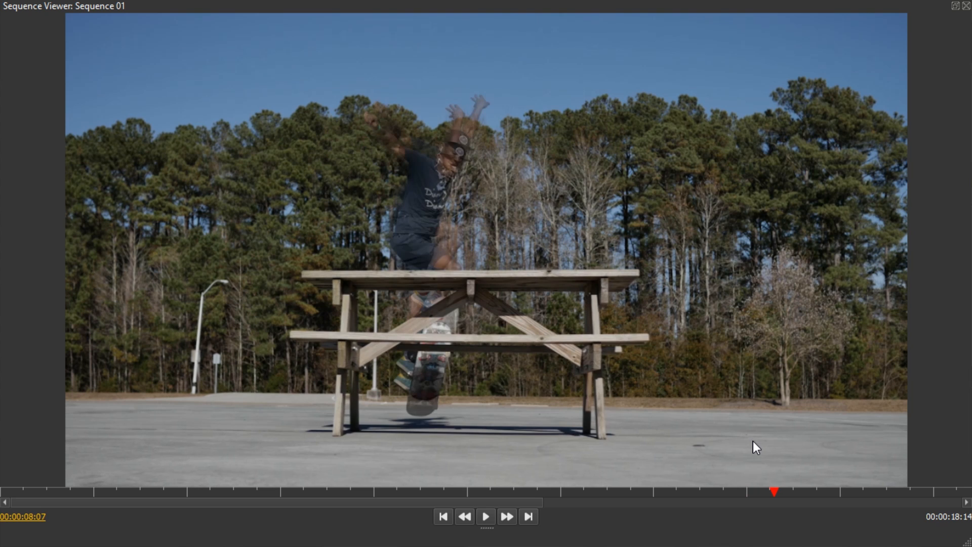
# - Play the slowed jump up to 00:00:11:13, then restore the normal layout
pyautogui.press('space')
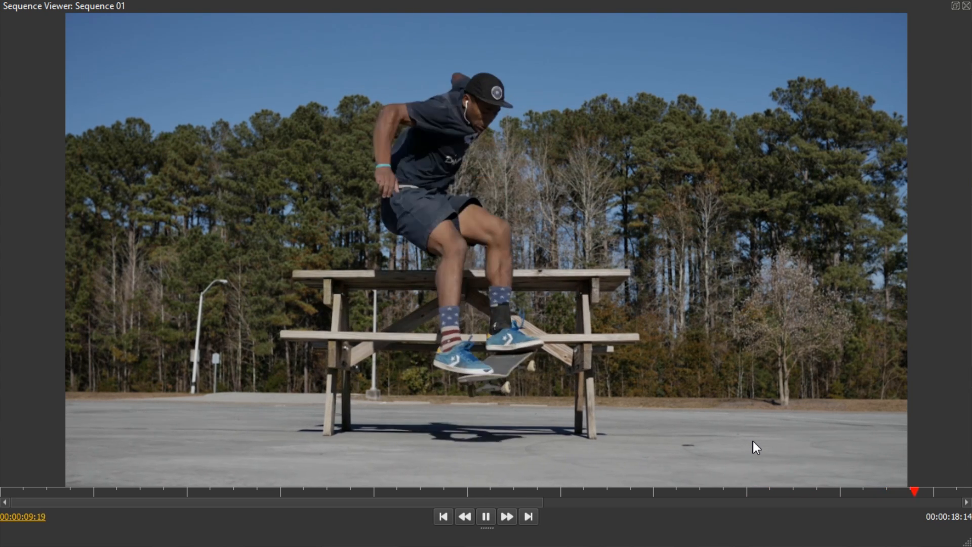
pyautogui.press('space')
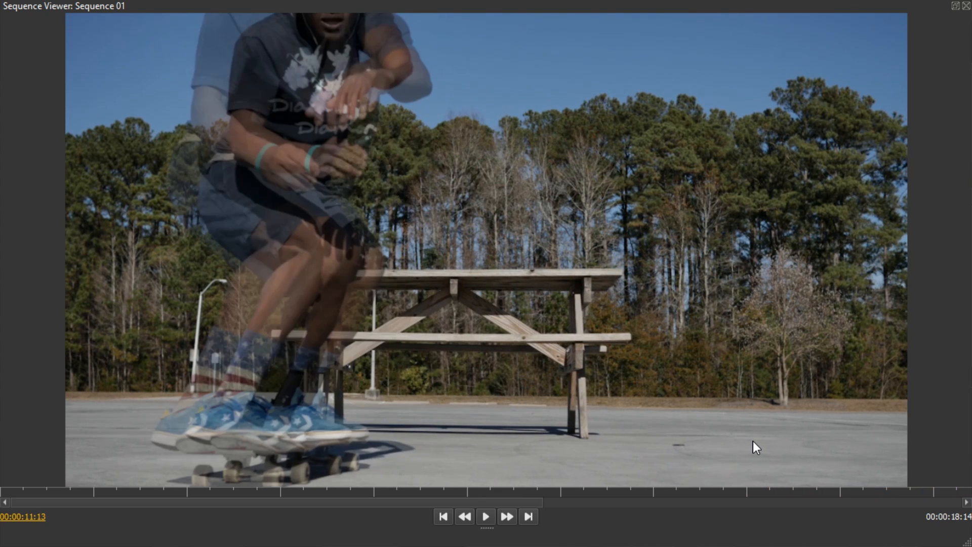
pyautogui.press('`')
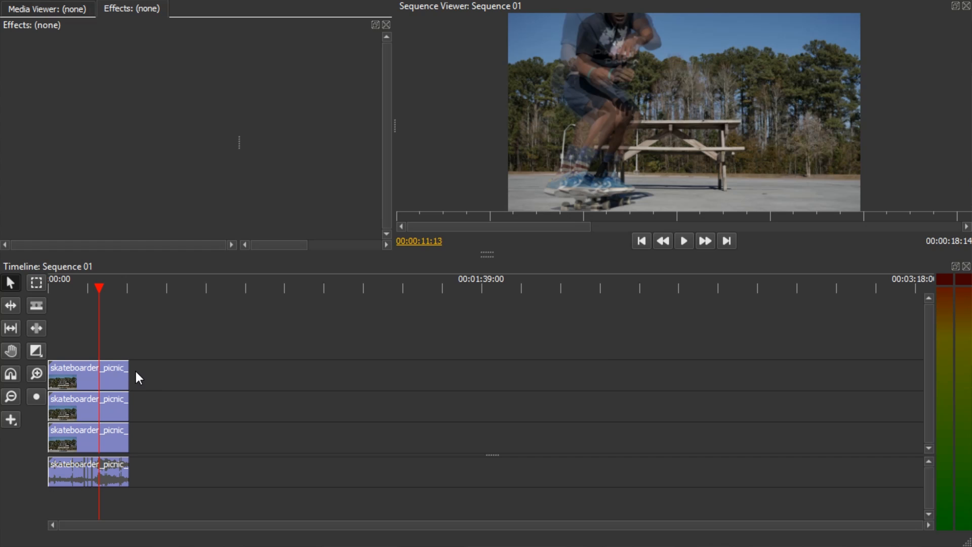
# - Replay the landing from 00:00:10:18 in the maximized sequence viewer to judge the smoothness of the blended copies
pyautogui.moveTo(89, 289)
pyautogui.mouseDown()
pyautogui.moveTo(68, 292)
pyautogui.moveTo(112, 294)
pyautogui.moveTo(95, 297)
pyautogui.mouseUp()
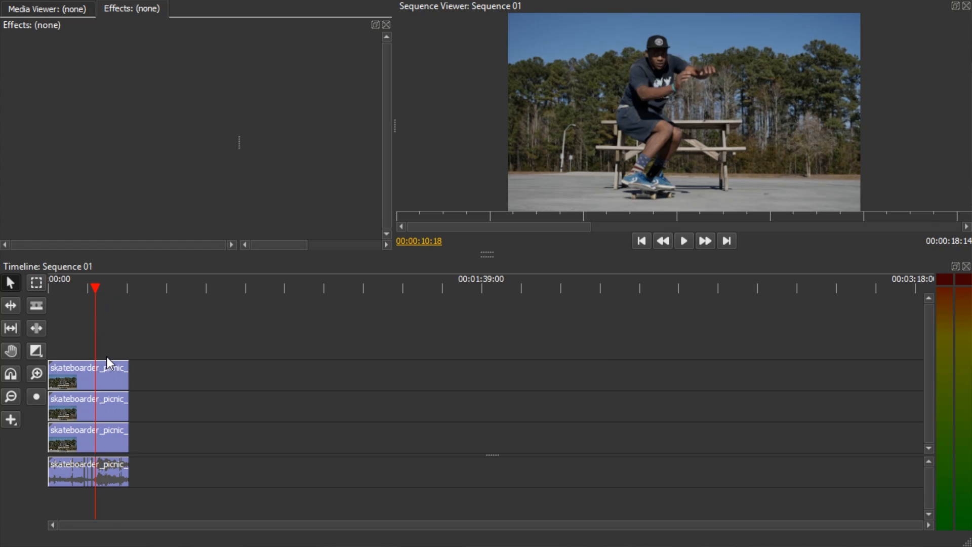
pyautogui.press('`')
pyautogui.press('space')
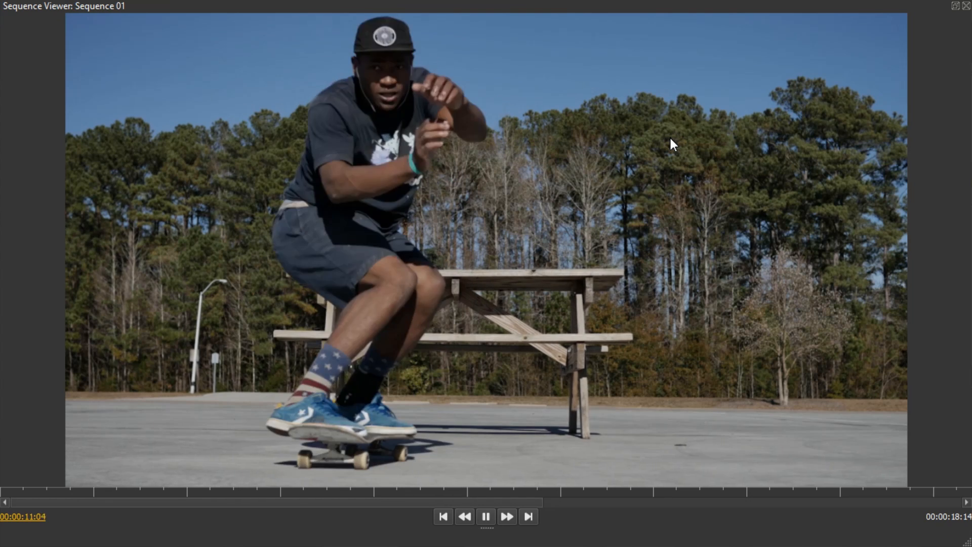
pyautogui.press('space')
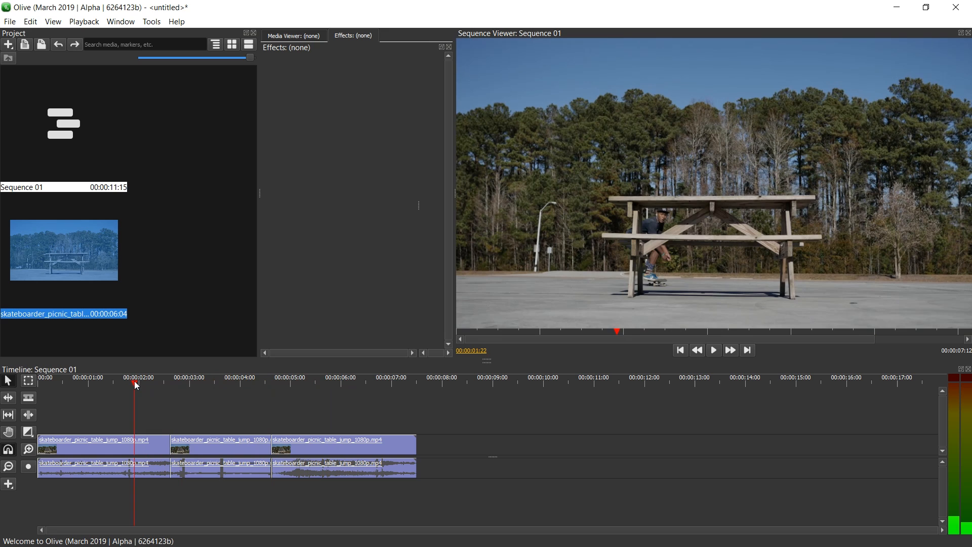
# - Start exporting the entire Sequence 01 as MPEG-4 video with quality CRF 20, choosing the Olive-Project folder as the destination
pyautogui.press('Home')
pyautogui.press('=')
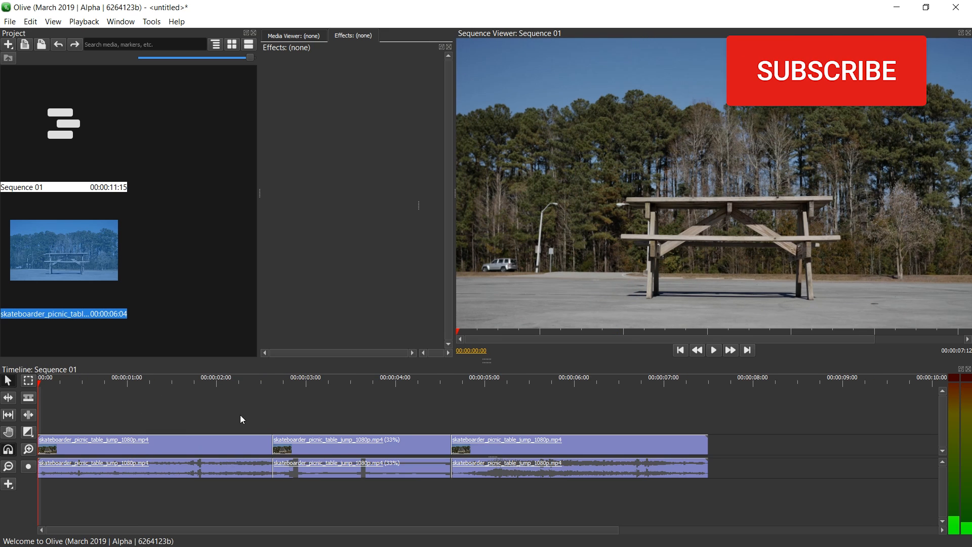
pyautogui.click(10, 21)
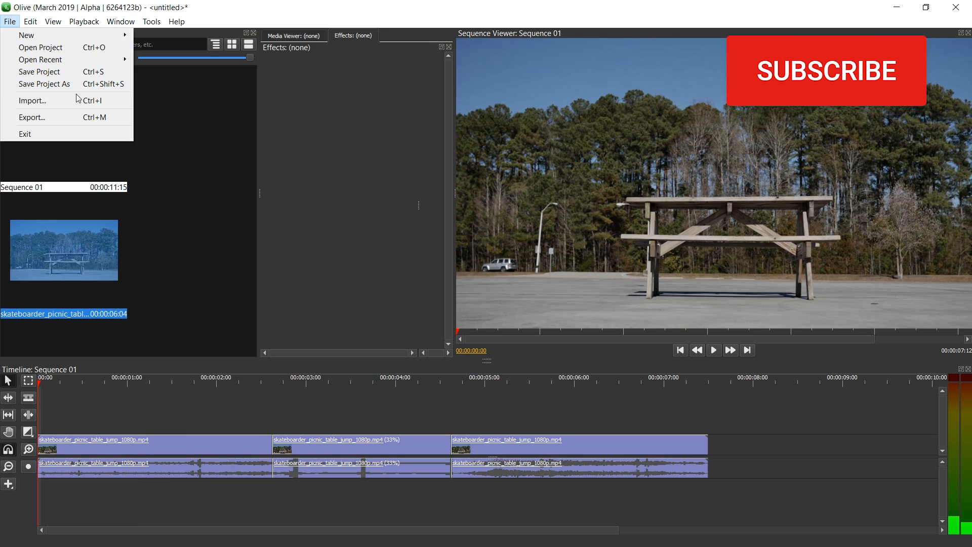
pyautogui.click(86, 119)
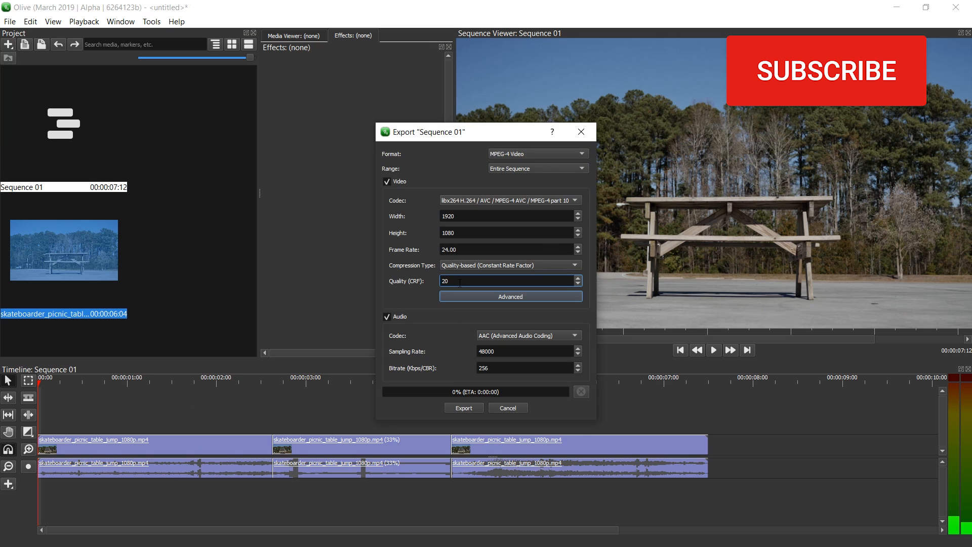
pyautogui.click(465, 409)
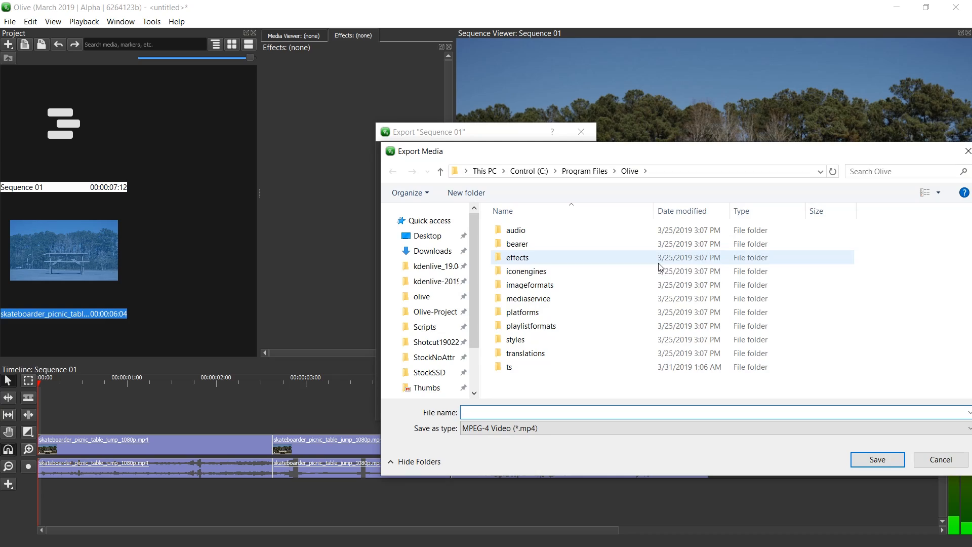
pyautogui.click(436, 311)
pyautogui.click(574, 412)
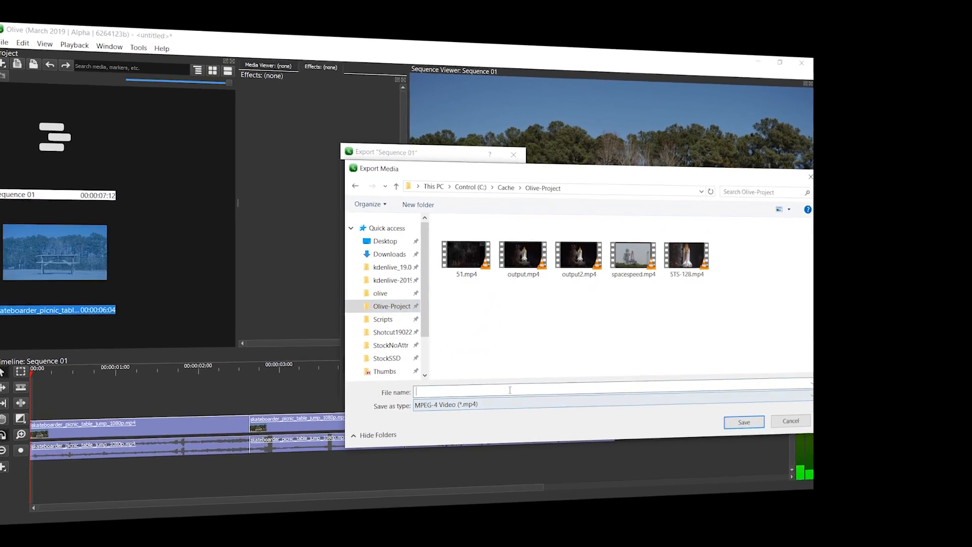